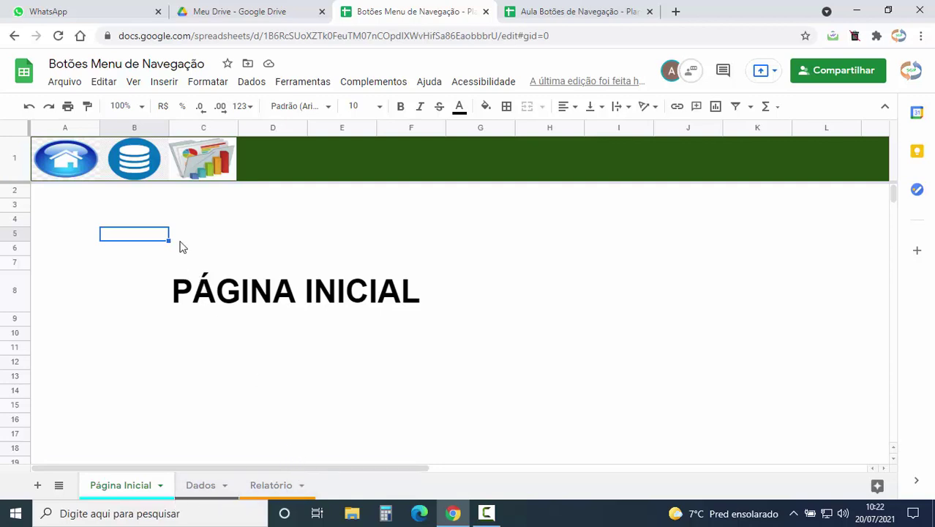
- Run the database and report scripts to open Dados and Relatório, then return to Página Inicial
{"action": "left_click", "coordinate": [136, 167]}
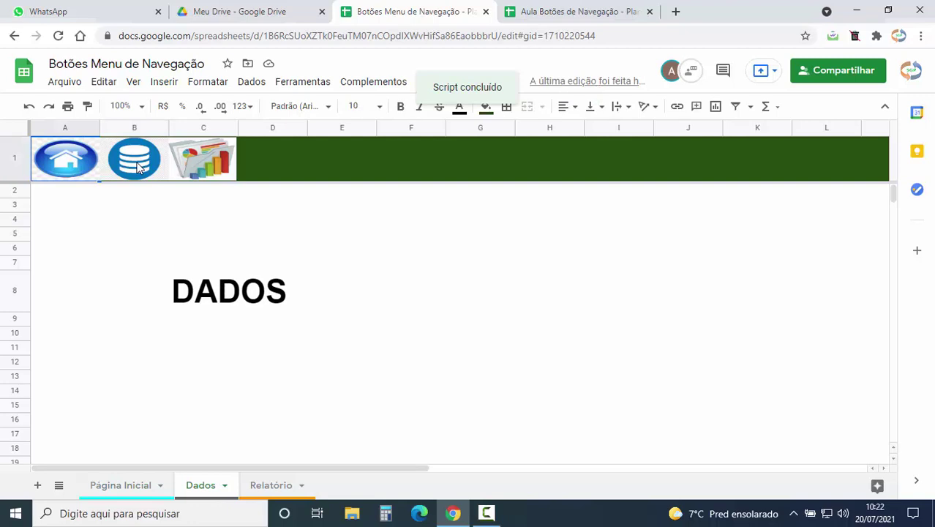
{"action": "left_click", "coordinate": [206, 166]}
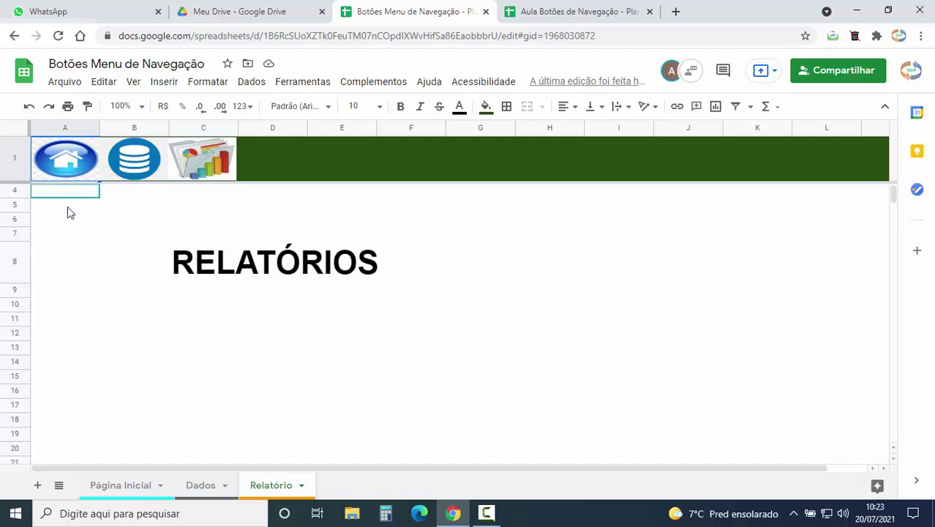
{"action": "scroll", "coordinate": [67, 212], "scroll_direction": "down", "scroll_amount": 10}
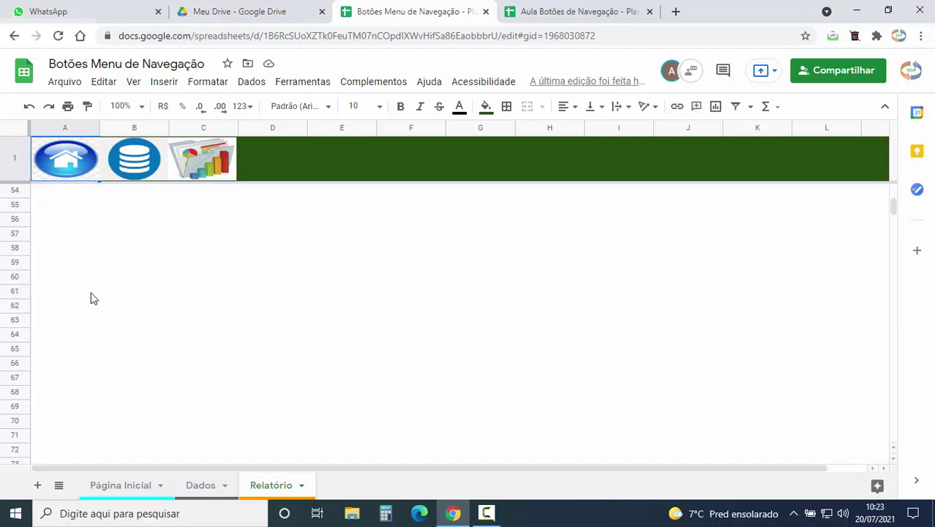
{"action": "scroll", "coordinate": [93, 299], "scroll_direction": "up", "scroll_amount": 2}
{"action": "scroll", "coordinate": [93, 299], "scroll_direction": "up", "scroll_amount": 2}
{"action": "scroll", "coordinate": [95, 296], "scroll_direction": "up", "scroll_amount": 3}
{"action": "scroll", "coordinate": [92, 294], "scroll_direction": "up", "scroll_amount": 3}
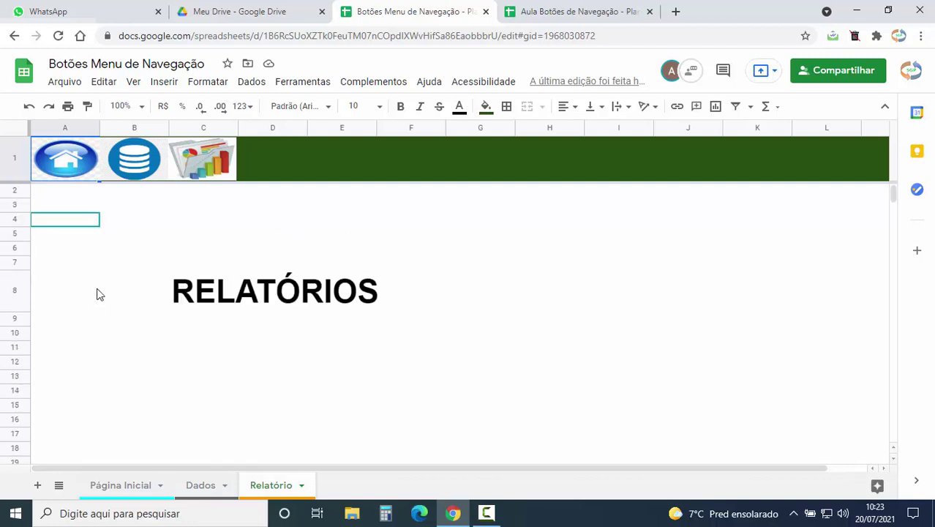
{"action": "left_click", "coordinate": [63, 168]}
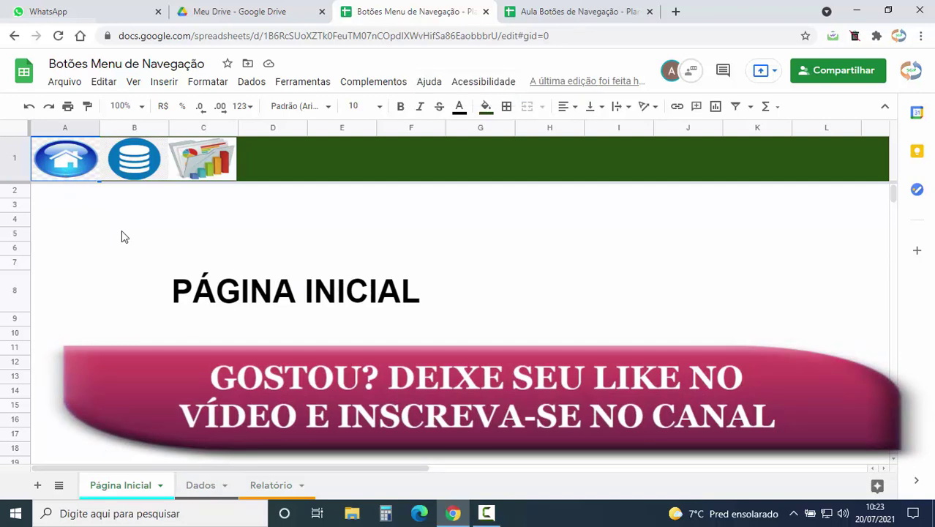
- In Aula Botões de Navegação, make row 1 taller and fill it dark green
{"action": "left_click", "coordinate": [560, 12]}
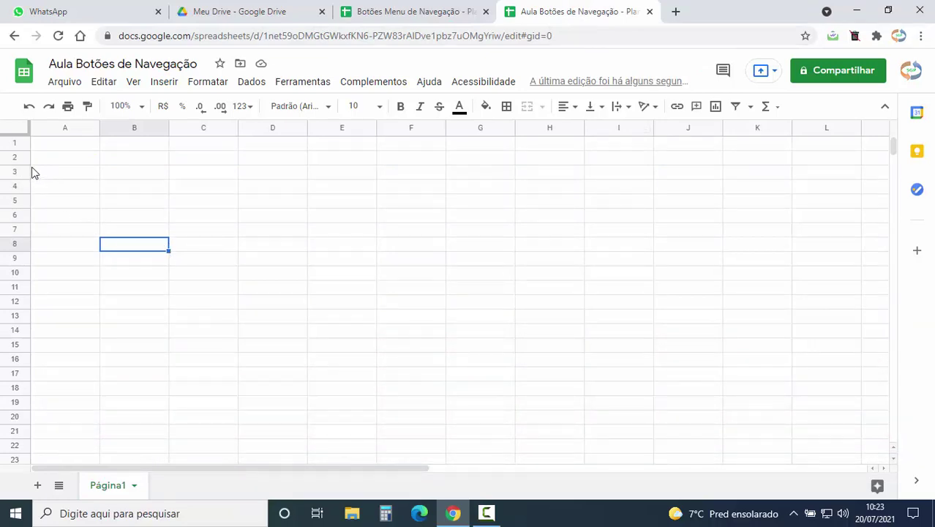
{"action": "mouse_move", "coordinate": [19, 148]}
{"action": "left_mouse_down"}
{"action": "mouse_move", "coordinate": [19, 170]}
{"action": "mouse_move", "coordinate": [32, 171]}
{"action": "mouse_move", "coordinate": [772, 174]}
{"action": "left_mouse_up"}
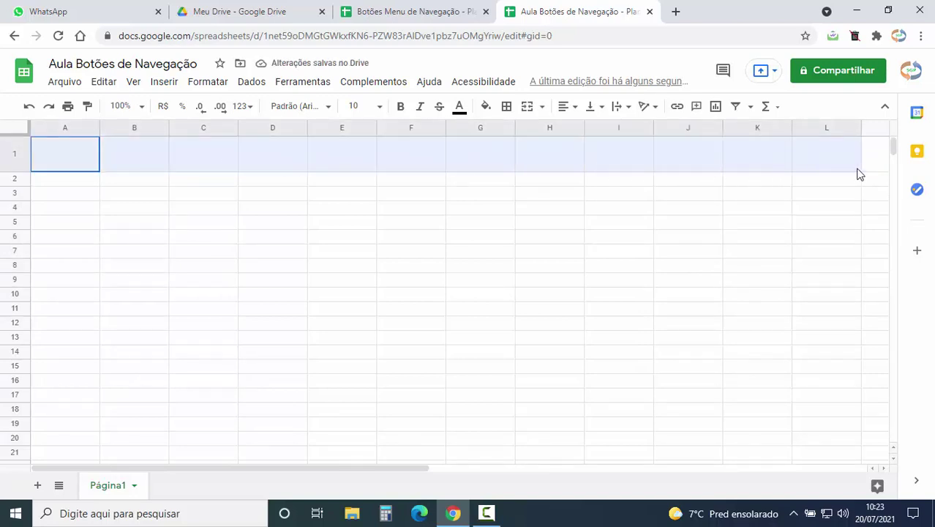
{"action": "left_click_drag", "start_coordinate": [773, 174], "coordinate": [870, 174]}
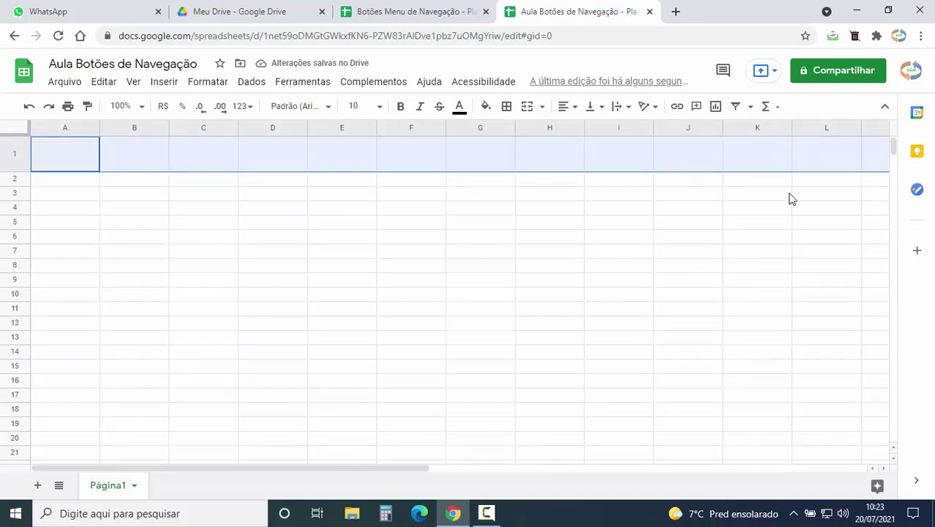
{"action": "left_click", "coordinate": [485, 106]}
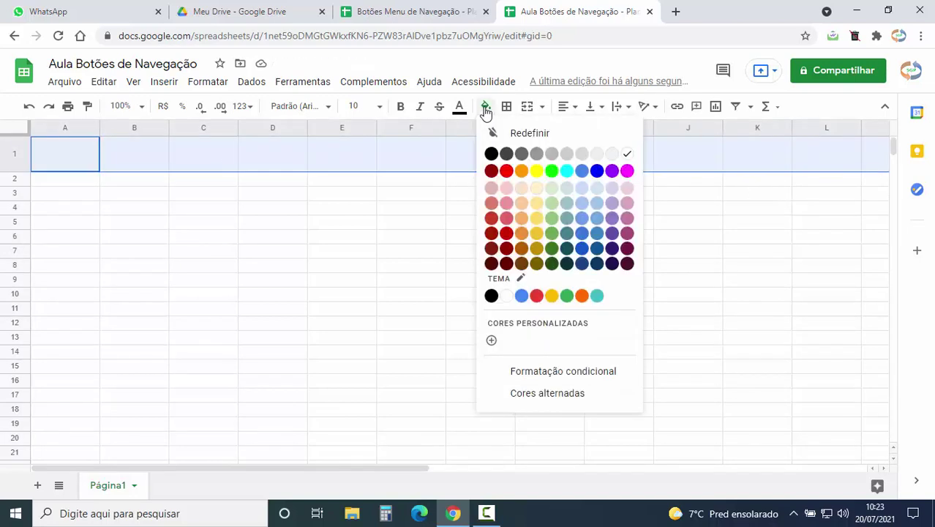
{"action": "left_click", "coordinate": [551, 263]}
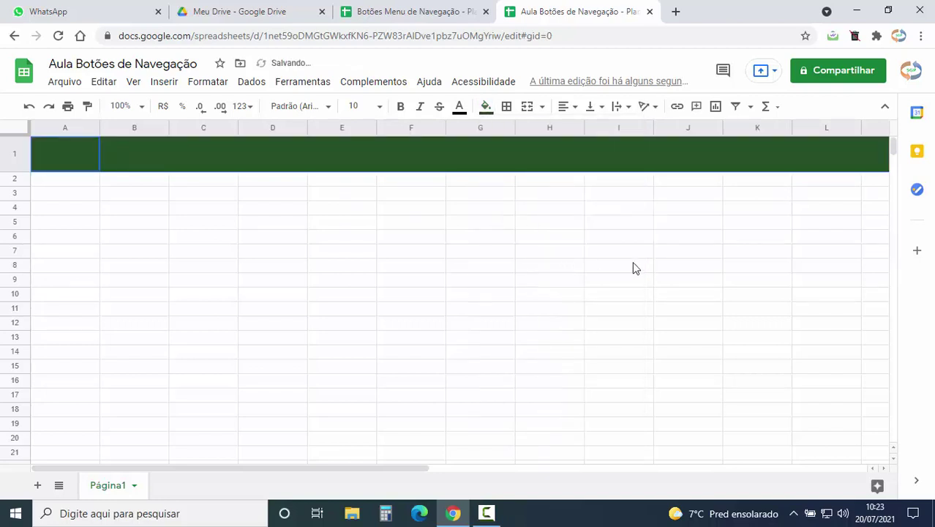
{"action": "left_click", "coordinate": [173, 225]}
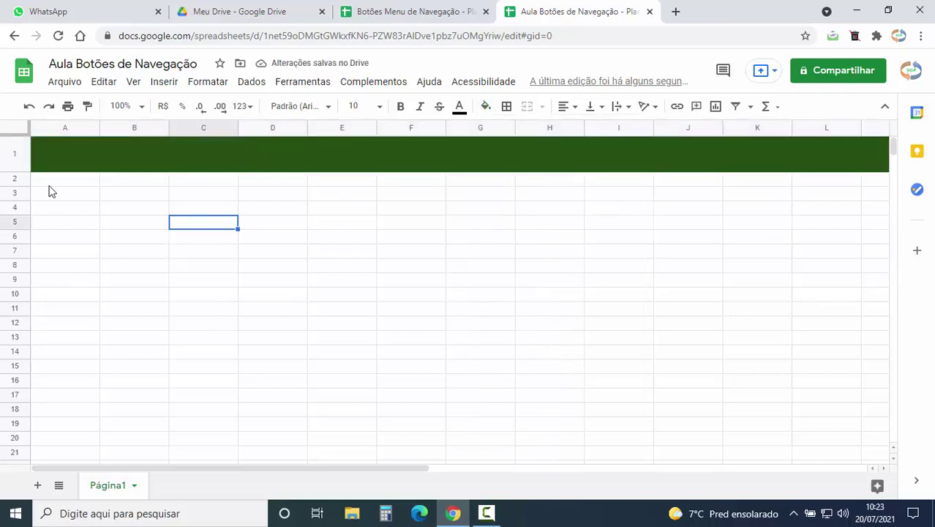
{"action": "left_click", "coordinate": [18, 158]}
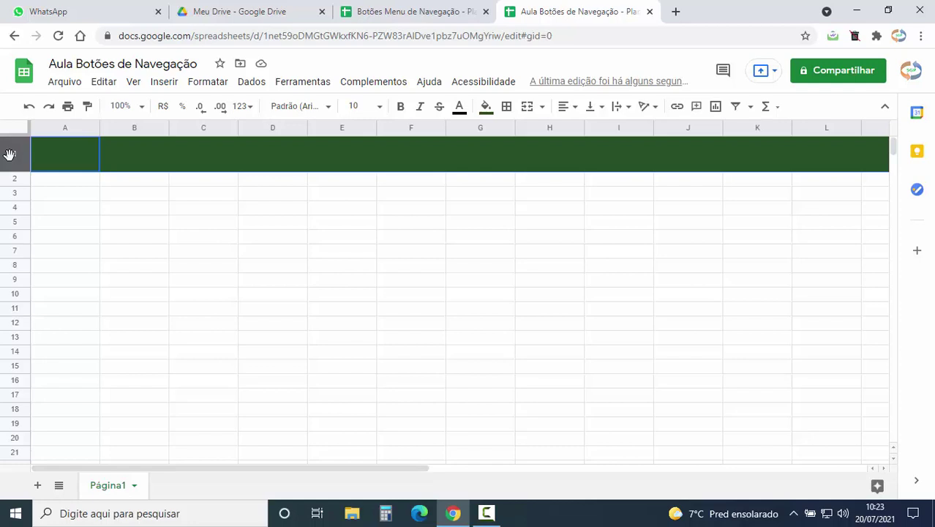
- Freeze row 1 at the top of the sheet
{"action": "left_click", "coordinate": [134, 83]}
{"action": "mouse_move", "coordinate": [168, 107]}
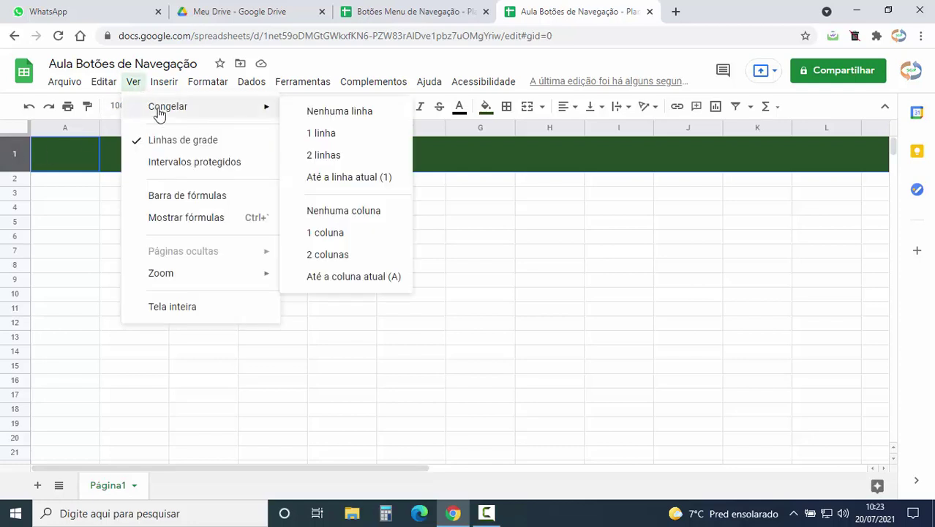
{"action": "left_click", "coordinate": [339, 134]}
{"action": "scroll", "coordinate": [91, 232], "scroll_direction": "down", "scroll_amount": 3}
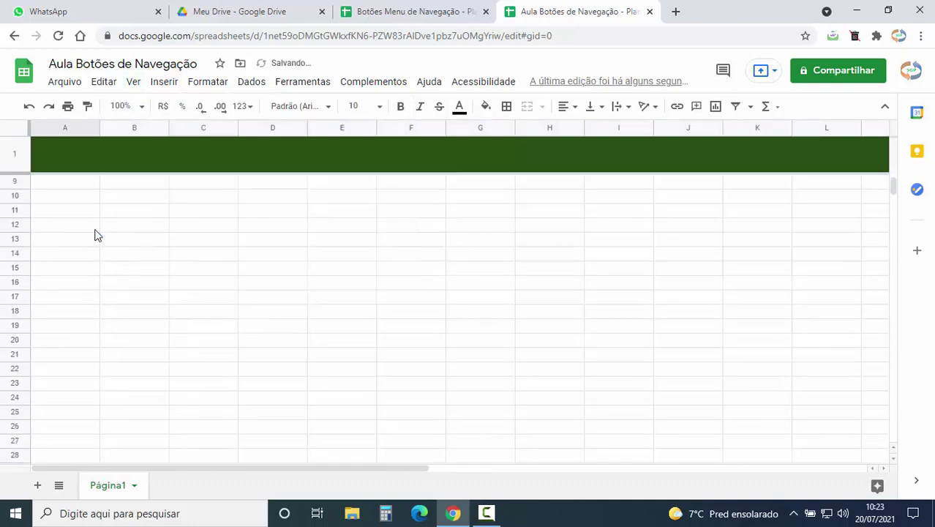
{"action": "scroll", "coordinate": [96, 234], "scroll_direction": "down", "scroll_amount": 5}
{"action": "scroll", "coordinate": [96, 233], "scroll_direction": "up", "scroll_amount": 8}
{"action": "left_click", "coordinate": [95, 231]}
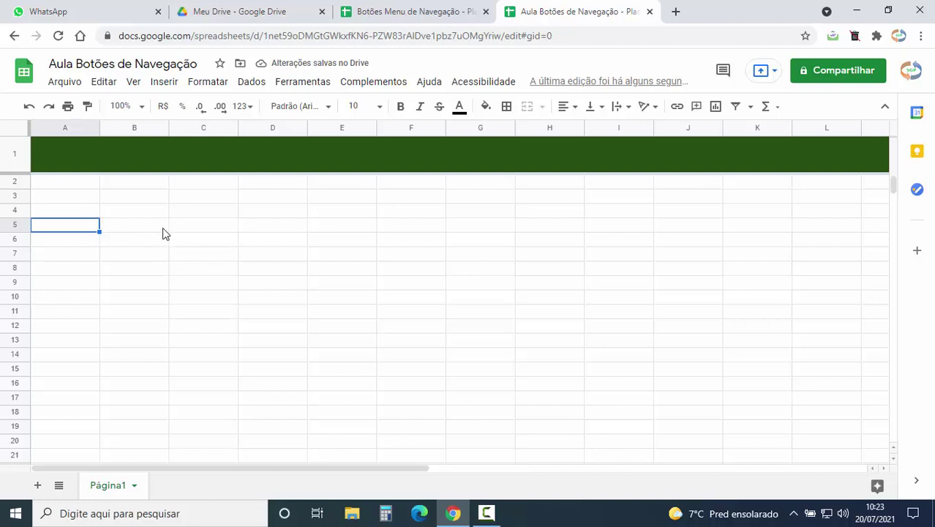
- Hide the sheet's gridlines and make row 1 slightly taller
{"action": "left_click", "coordinate": [134, 81]}
{"action": "left_click", "coordinate": [141, 144]}
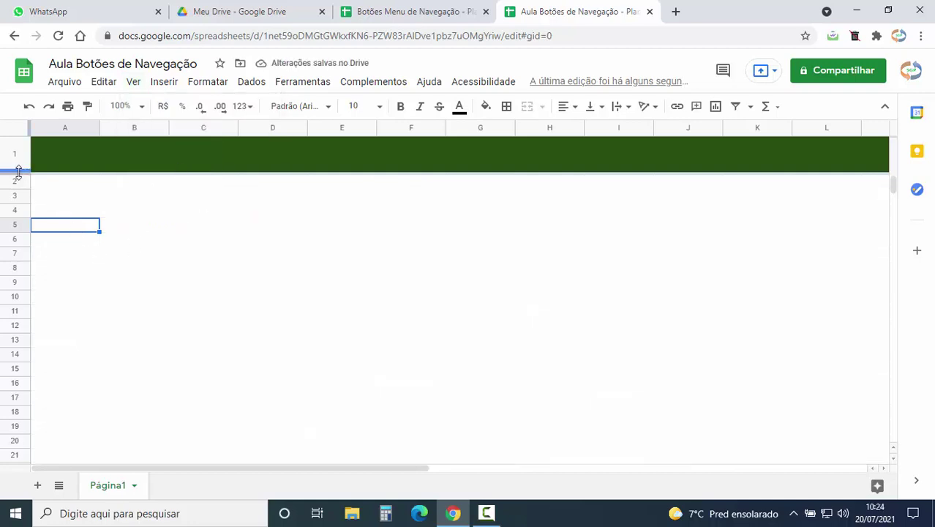
{"action": "left_click_drag", "start_coordinate": [20, 174], "coordinate": [20, 180]}
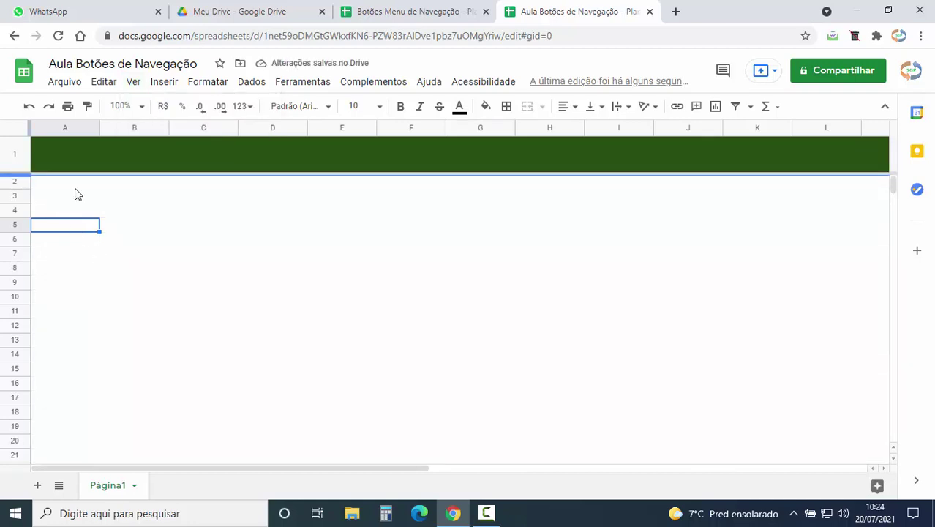
{"action": "left_click", "coordinate": [126, 233]}
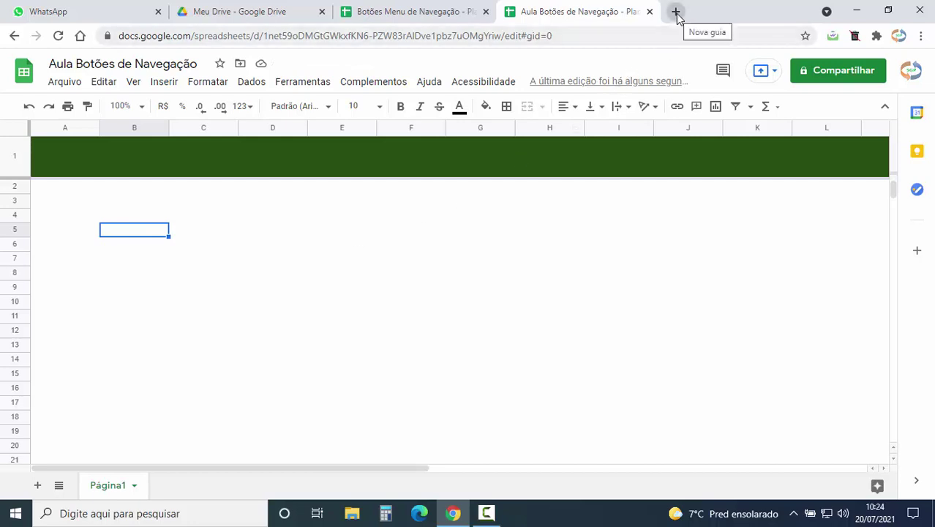
- Rename sheet Página1 to 'Página Inicial' and open a new blank browser tab
{"action": "left_click", "coordinate": [135, 486]}
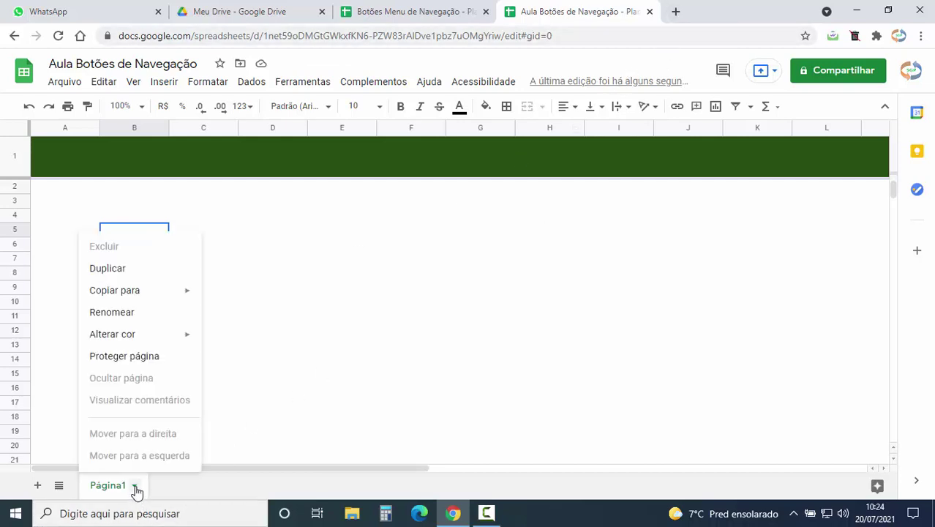
{"action": "left_click", "coordinate": [125, 313]}
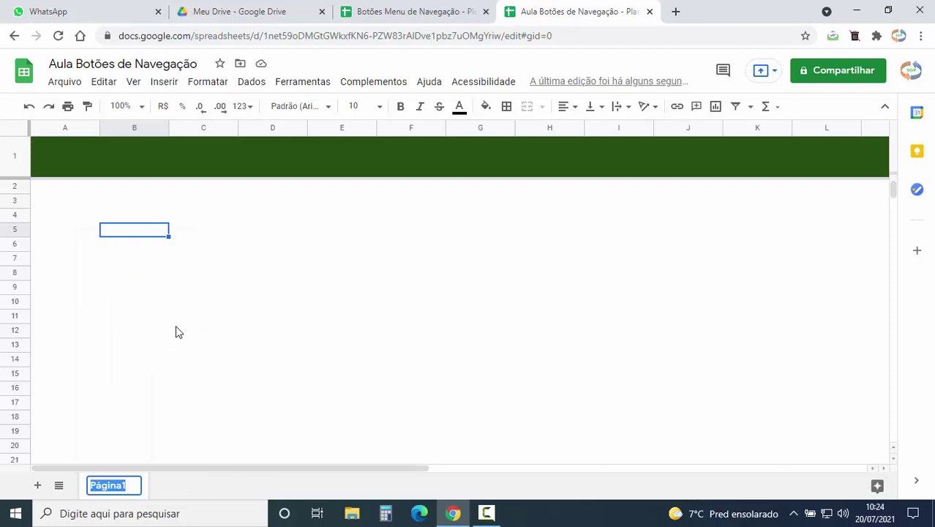
{"action": "left_click", "coordinate": [137, 489]}
{"action": "key", "text": "BackSpace"}
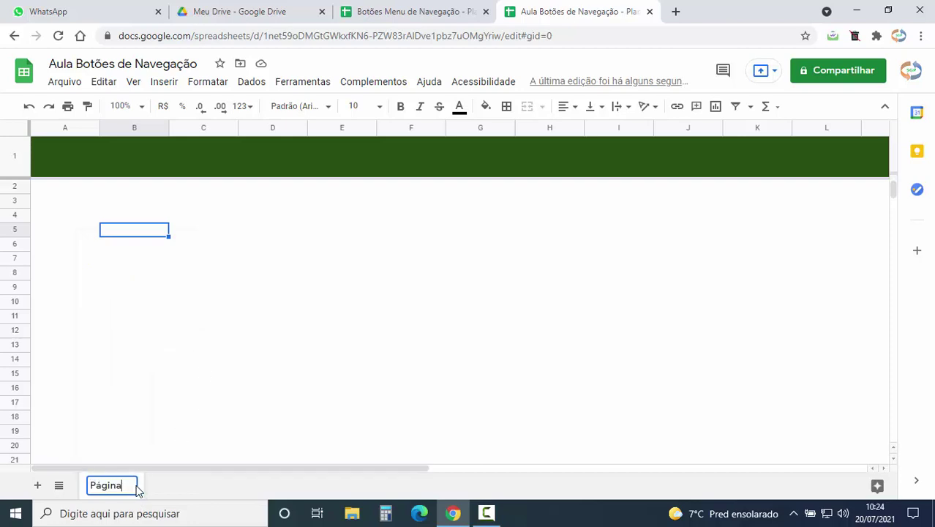
{"action": "type", "text": " I"}
{"action": "type", "text": "nicial"}
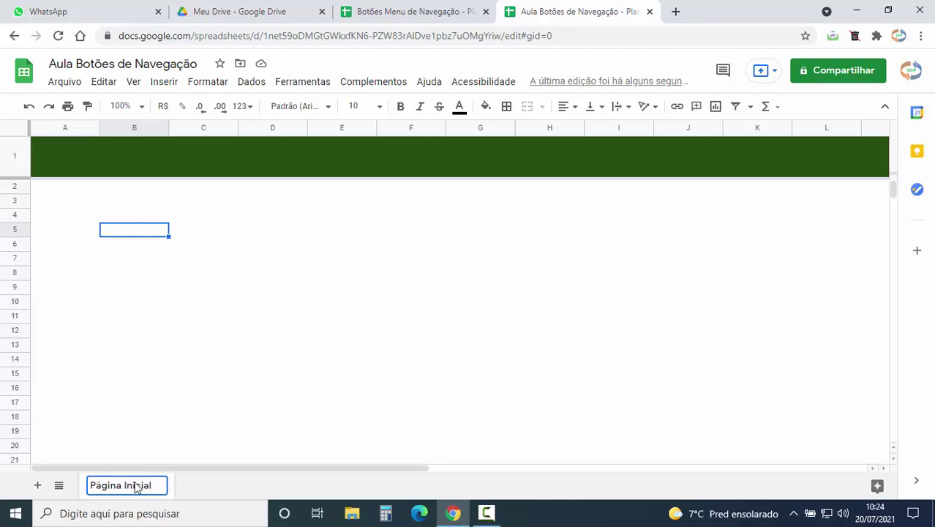
{"action": "left_click", "coordinate": [123, 314]}
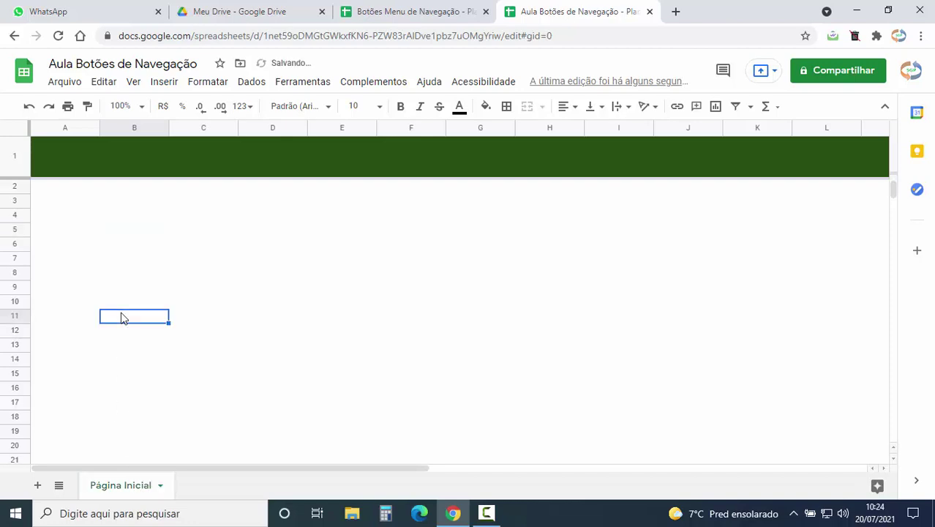
{"action": "left_click", "coordinate": [676, 12]}
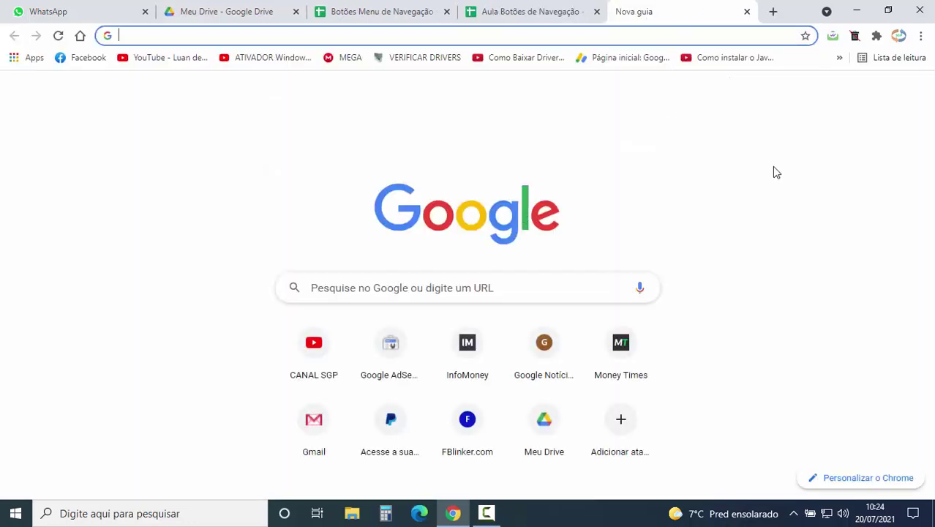
- Search Google Images for 'imagem ícone página inicial'
{"action": "left_click", "coordinate": [832, 92]}
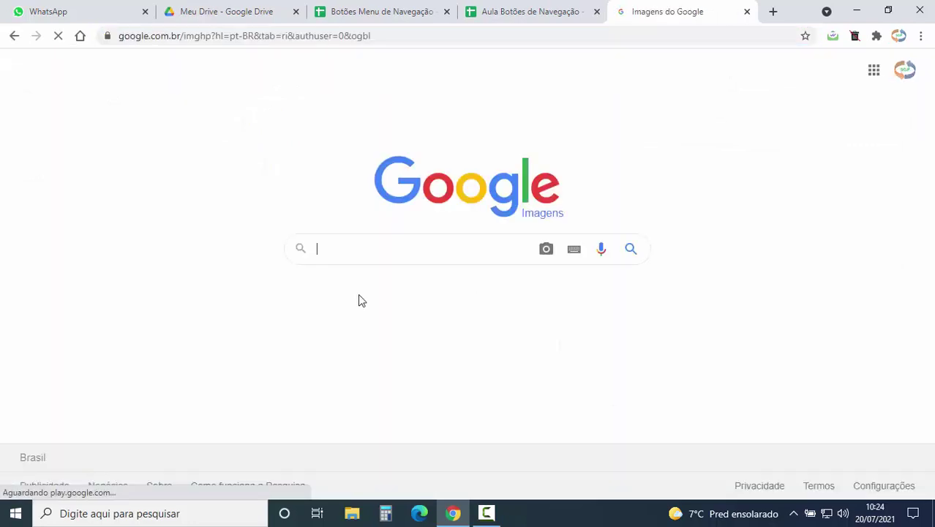
{"action": "left_click", "coordinate": [324, 246]}
{"action": "type", "text": "ima"}
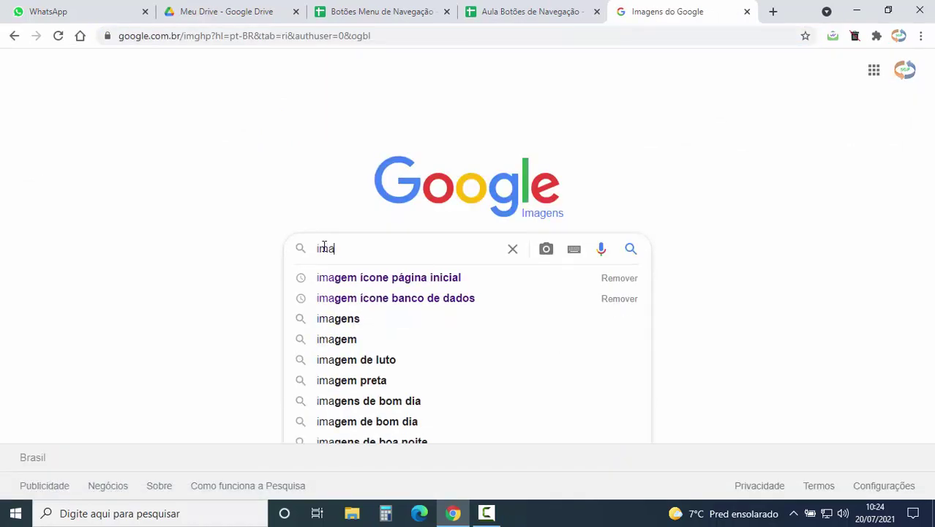
{"action": "type", "text": "gem í"}
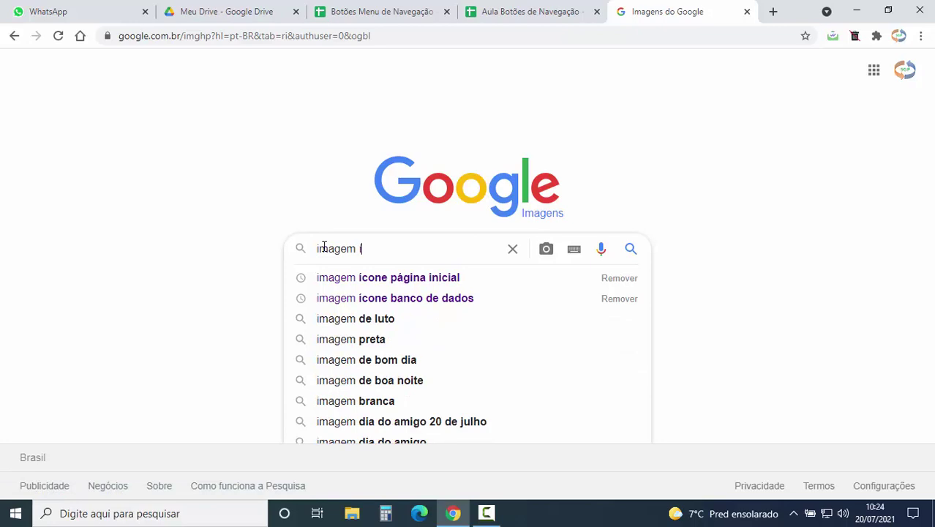
{"action": "type", "text": "cone"}
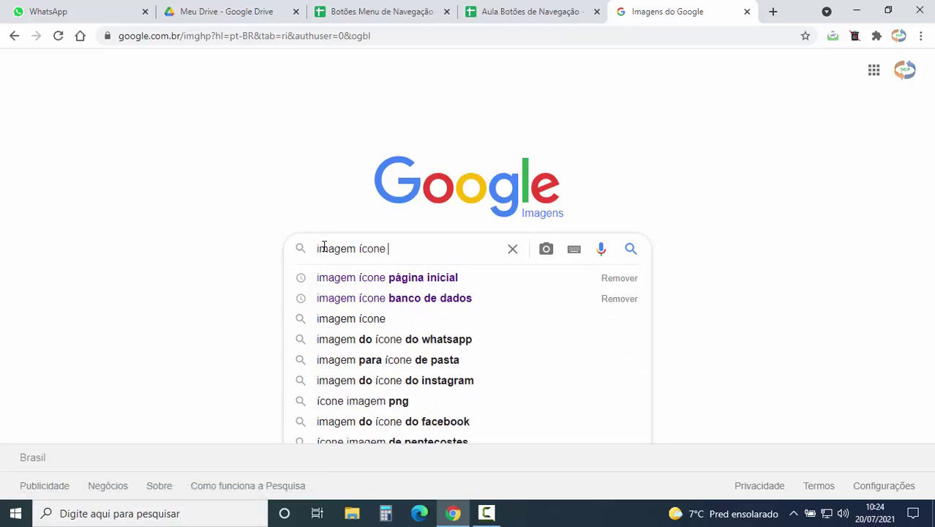
{"action": "type", "text": " página"}
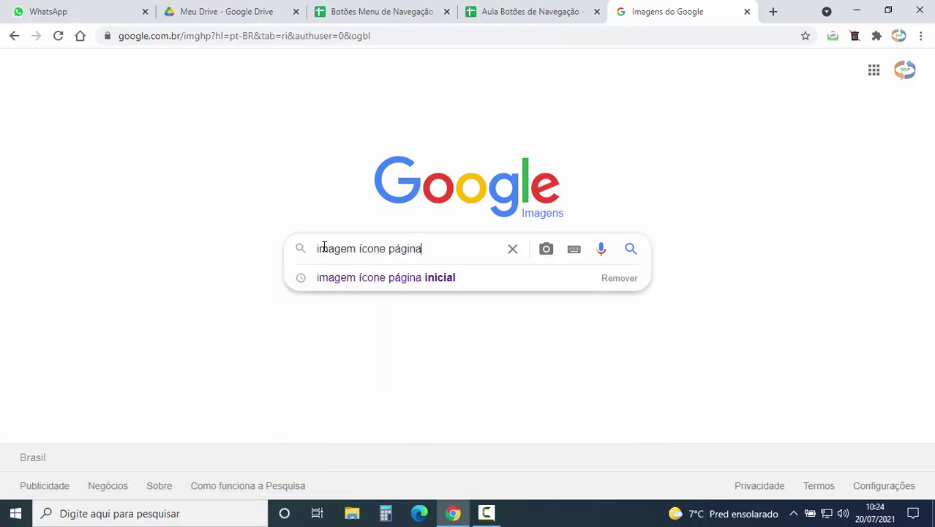
{"action": "left_click", "coordinate": [392, 281]}
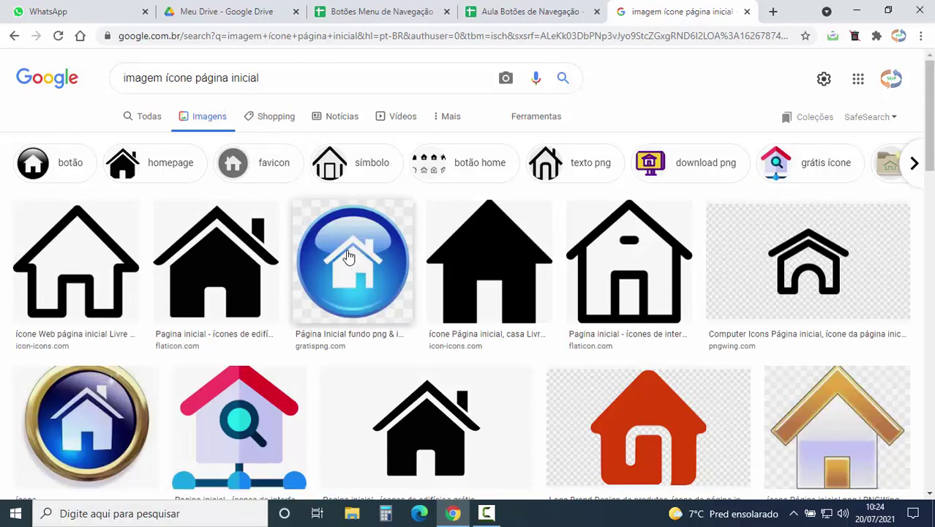
- Save the blue home icon to Downloads as 'Pagina Inicial'
{"action": "right_click", "coordinate": [349, 256]}
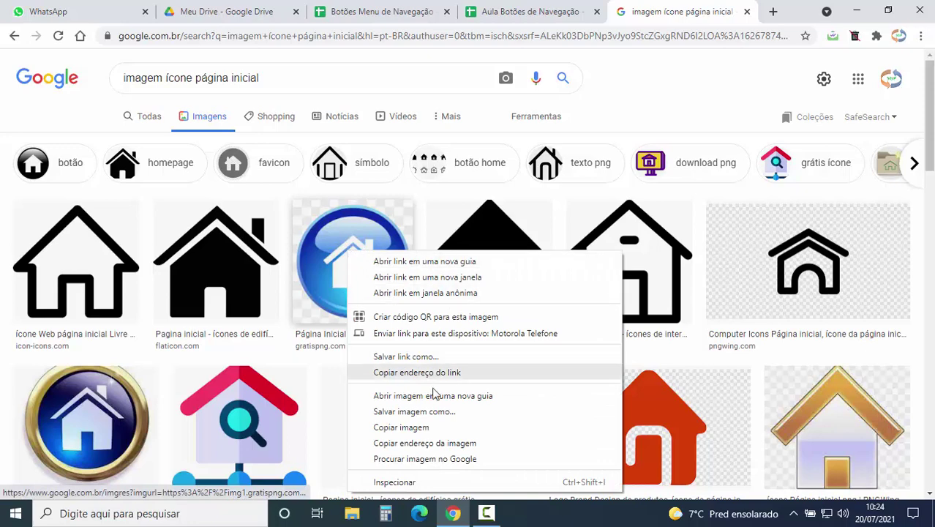
{"action": "left_click", "coordinate": [414, 411]}
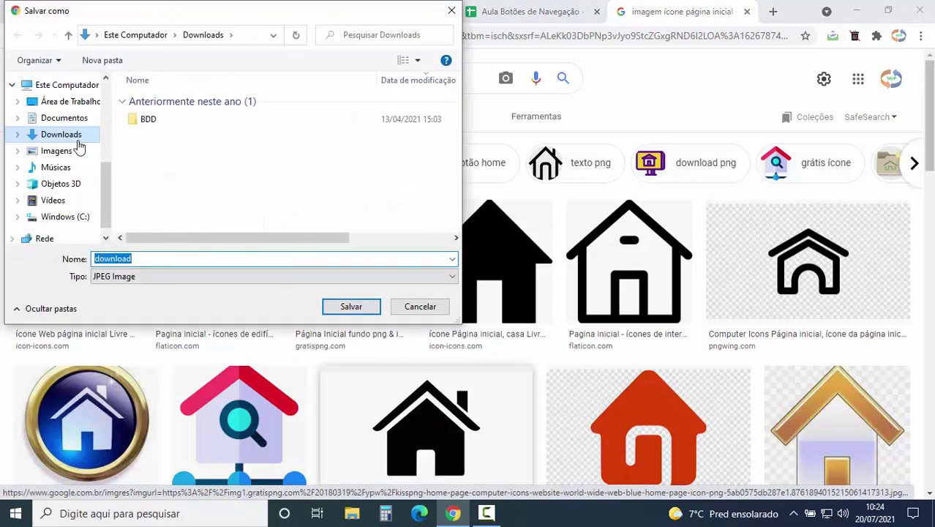
{"action": "left_click", "coordinate": [62, 136]}
{"action": "double_click", "coordinate": [153, 255]}
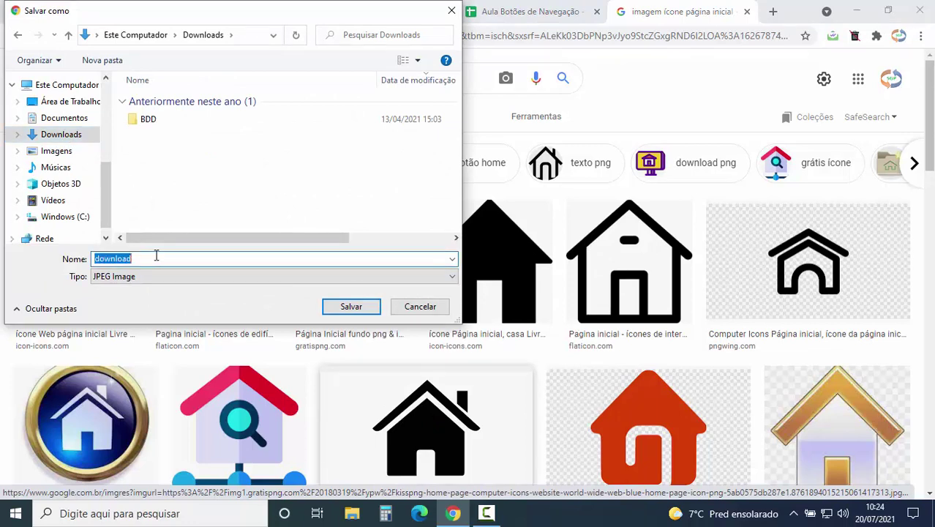
{"action": "type", "text": "Pagina Inicial"}
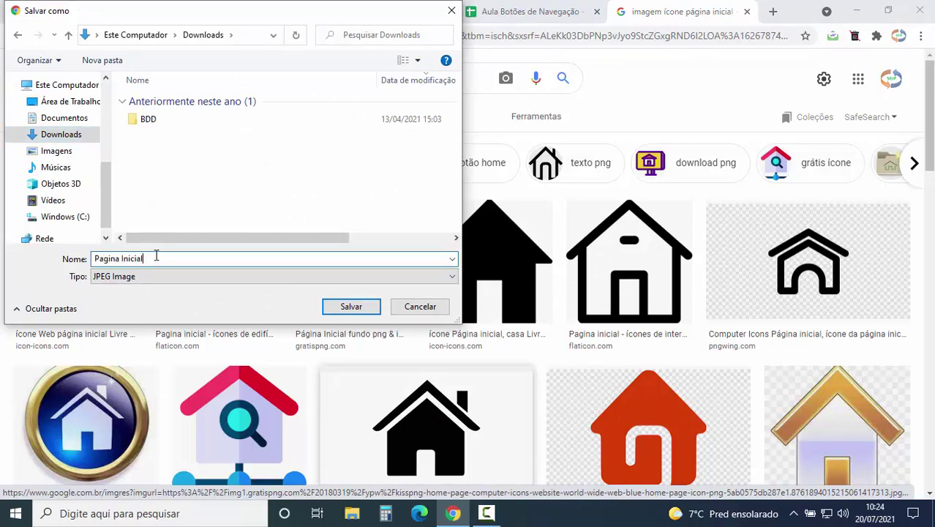
{"action": "left_click", "coordinate": [353, 305]}
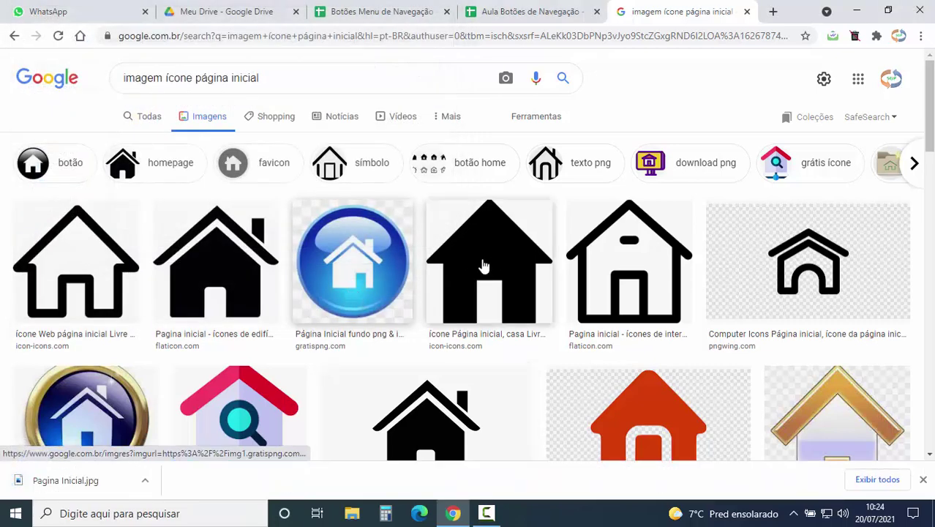
- Insert Pagina Inicial.jpg from Downloads as an image over the cells of Página Inicial
{"action": "left_click", "coordinate": [517, 9]}
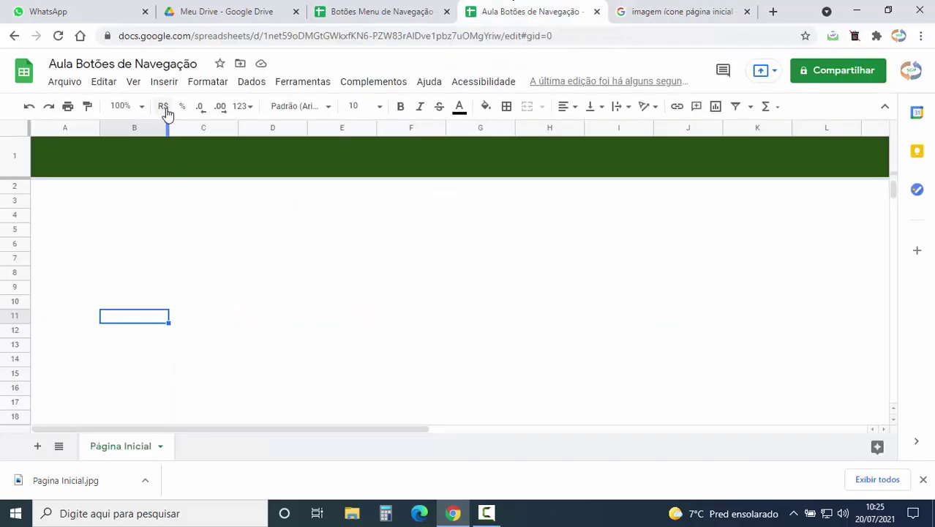
{"action": "left_click", "coordinate": [164, 82]}
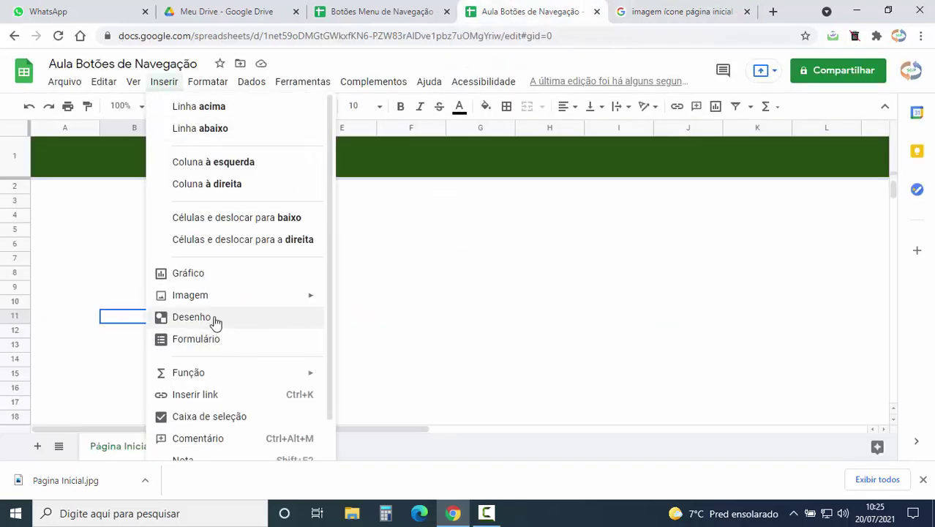
{"action": "mouse_move", "coordinate": [190, 295]}
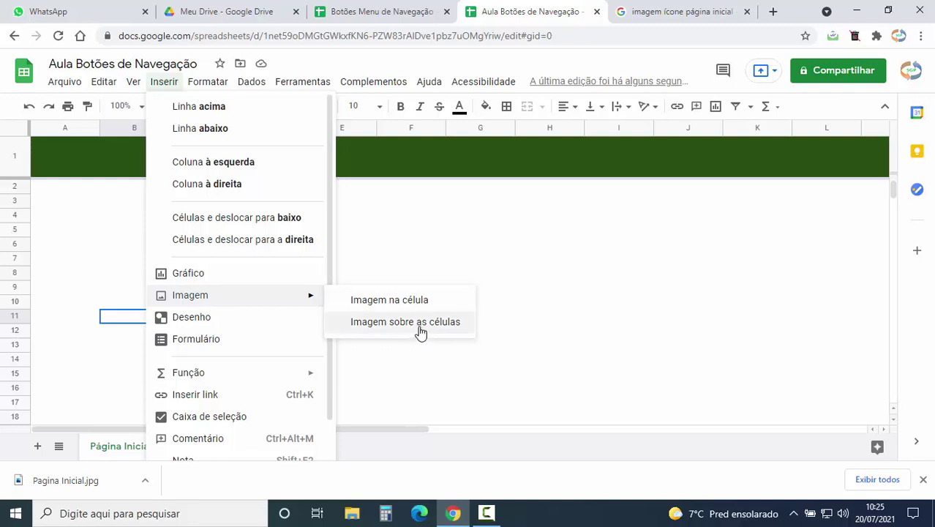
{"action": "left_click", "coordinate": [428, 332]}
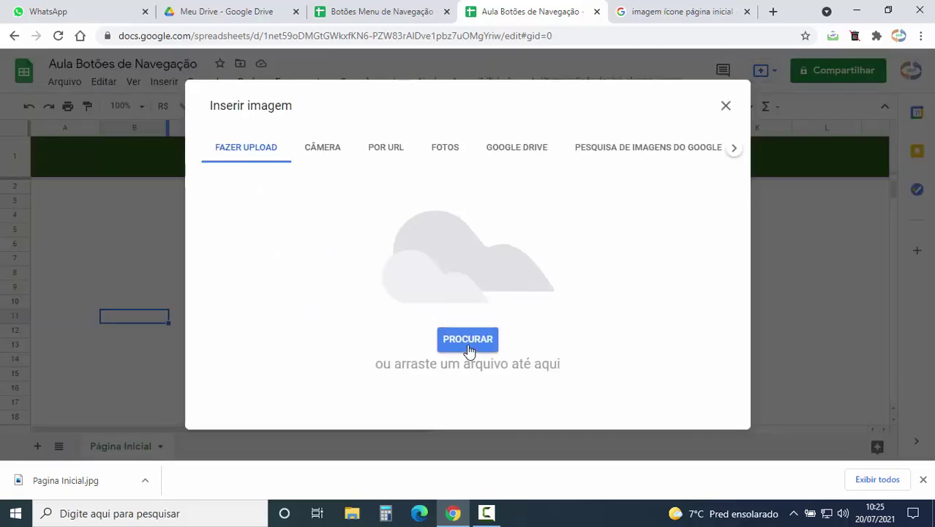
{"action": "left_click", "coordinate": [469, 345]}
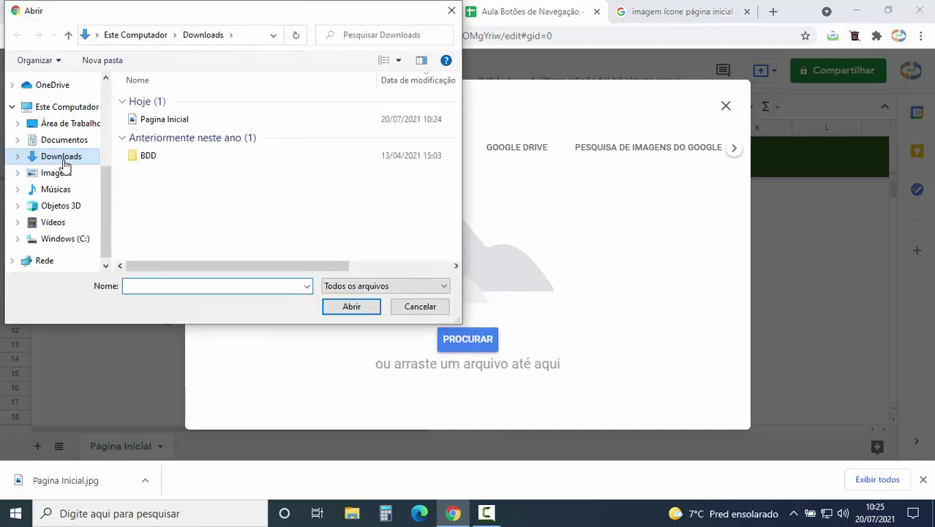
{"action": "left_click", "coordinate": [63, 158]}
{"action": "left_click", "coordinate": [179, 124]}
{"action": "left_click", "coordinate": [349, 311]}
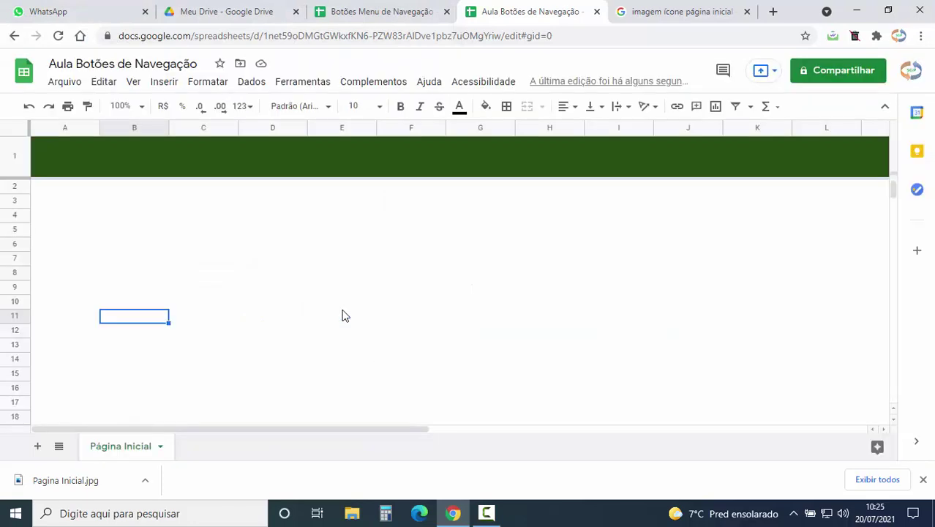
{"action": "scroll", "coordinate": [319, 333], "scroll_direction": "down", "scroll_amount": 1}
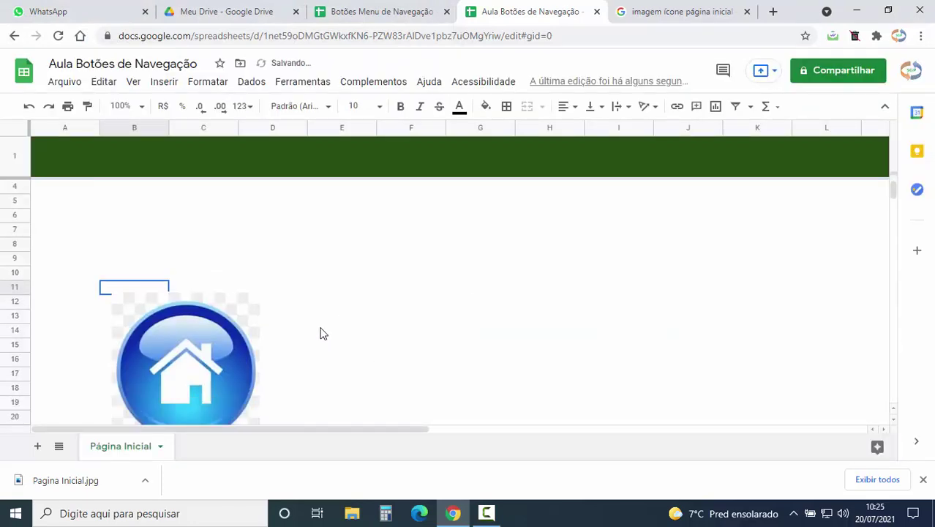
- Move and resize the home icon to fill cell A1, then add a new sheet Página2
{"action": "left_click", "coordinate": [222, 353]}
{"action": "left_click_drag", "start_coordinate": [193, 356], "coordinate": [140, 227]}
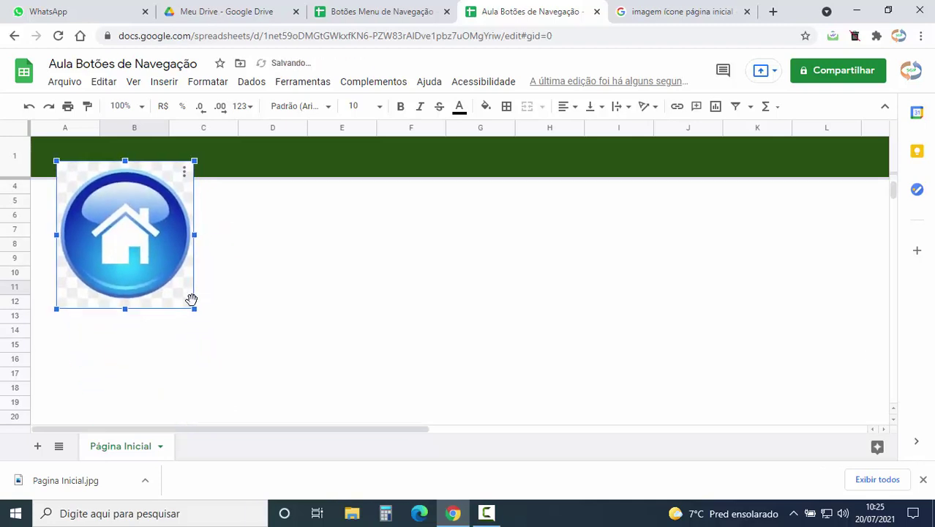
{"action": "mouse_move", "coordinate": [203, 320]}
{"action": "left_mouse_down"}
{"action": "mouse_move", "coordinate": [93, 206]}
{"action": "mouse_move", "coordinate": [121, 183]}
{"action": "mouse_move", "coordinate": [58, 170]}
{"action": "mouse_move", "coordinate": [63, 181]}
{"action": "left_mouse_up"}
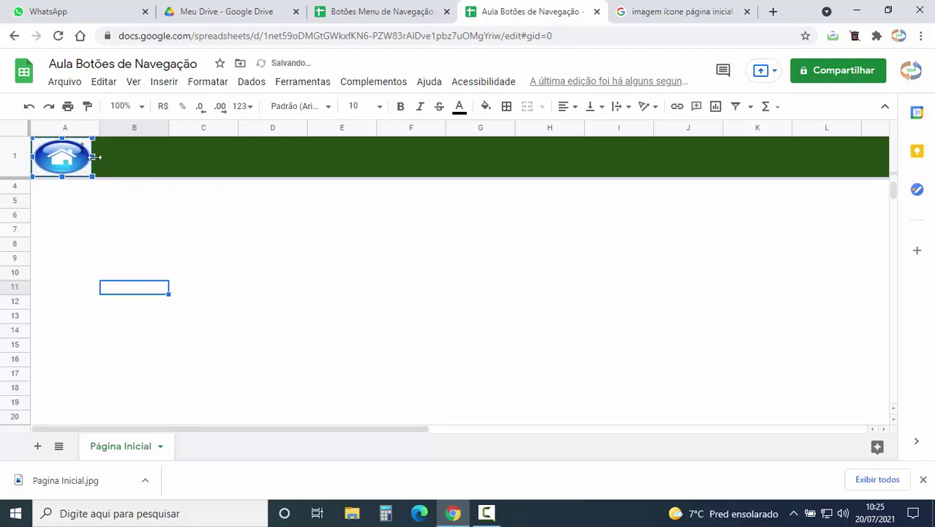
{"action": "left_click_drag", "start_coordinate": [93, 156], "coordinate": [97, 156]}
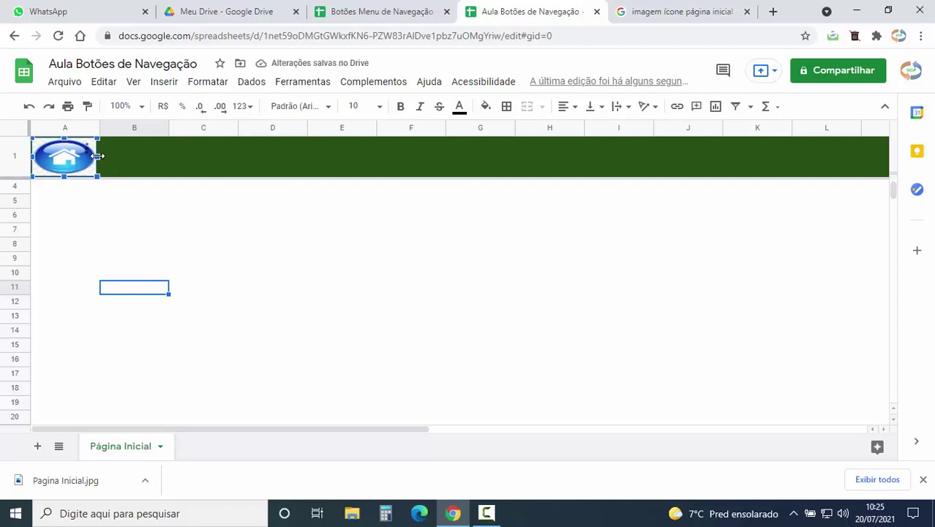
{"action": "left_click", "coordinate": [123, 220]}
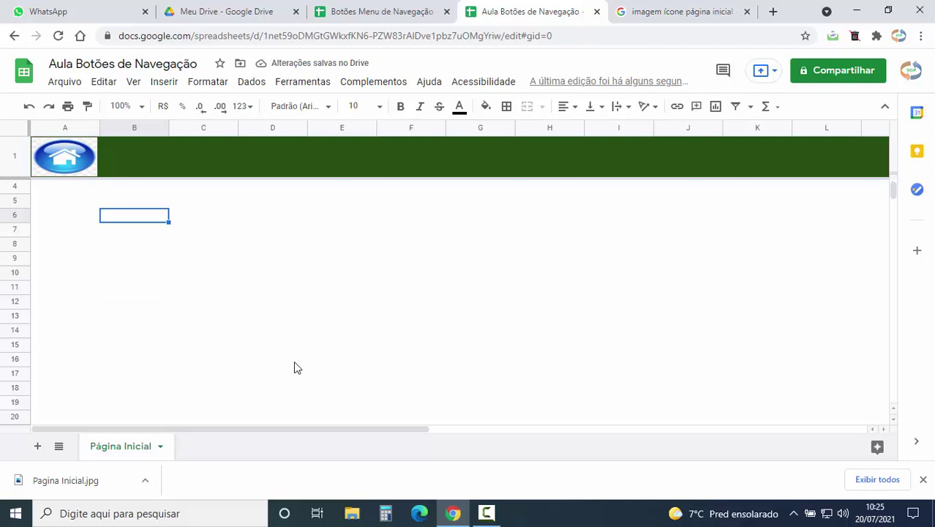
{"action": "left_click", "coordinate": [923, 479]}
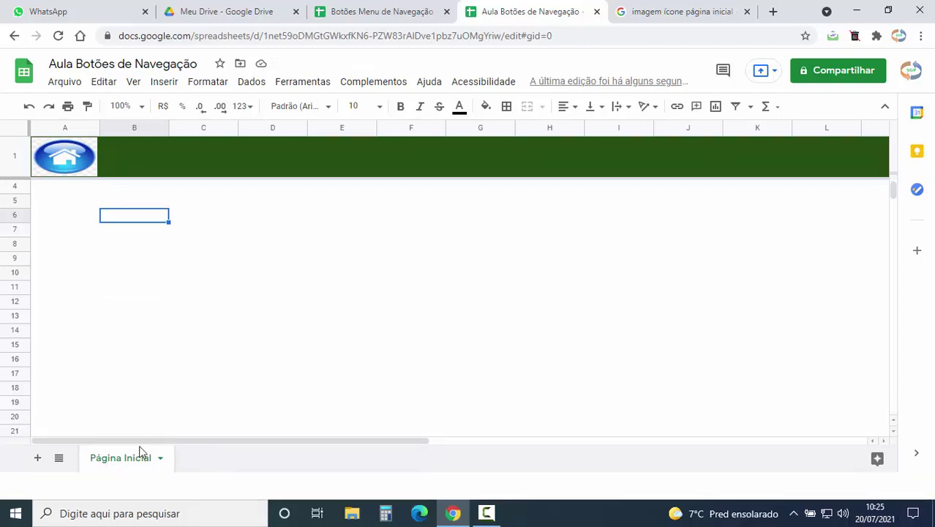
{"action": "left_click", "coordinate": [36, 485]}
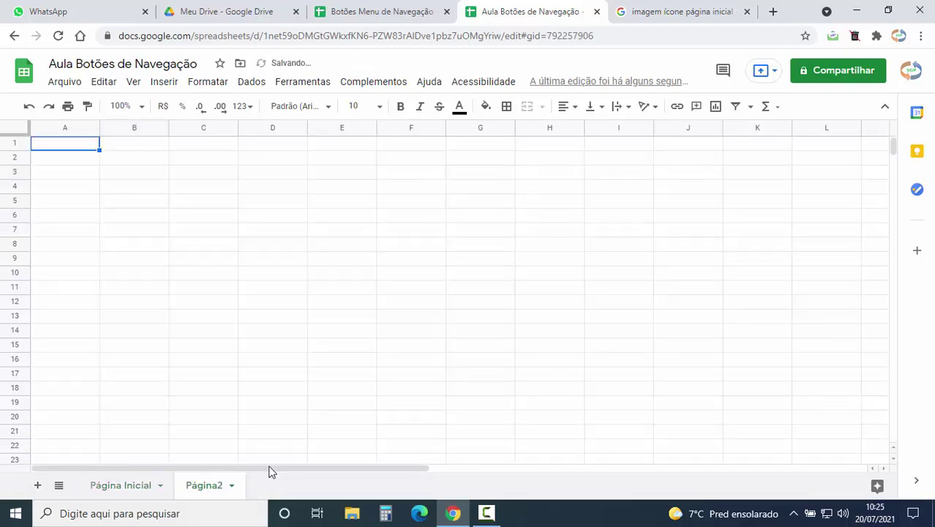
- Rename sheet Página2 to 'Dados'
{"action": "left_click", "coordinate": [233, 486]}
{"action": "left_click", "coordinate": [223, 312]}
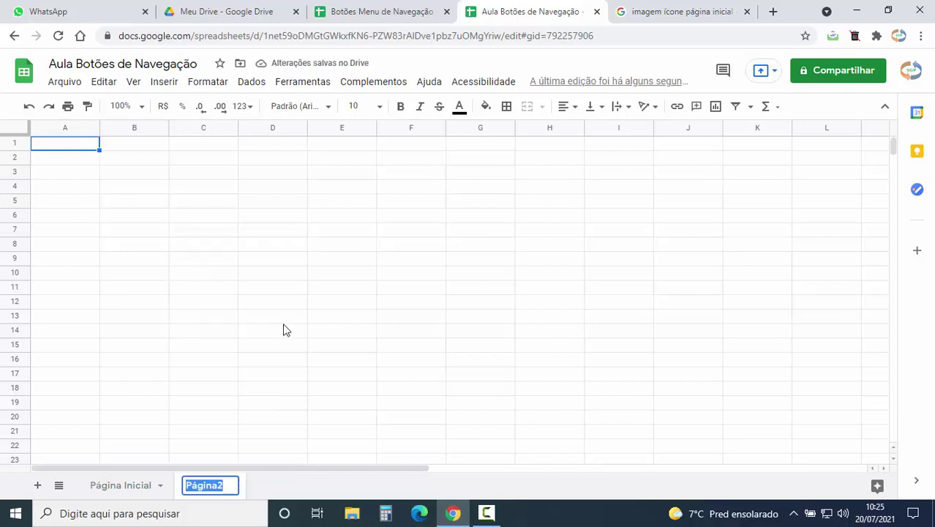
{"action": "type", "text": "Dad"}
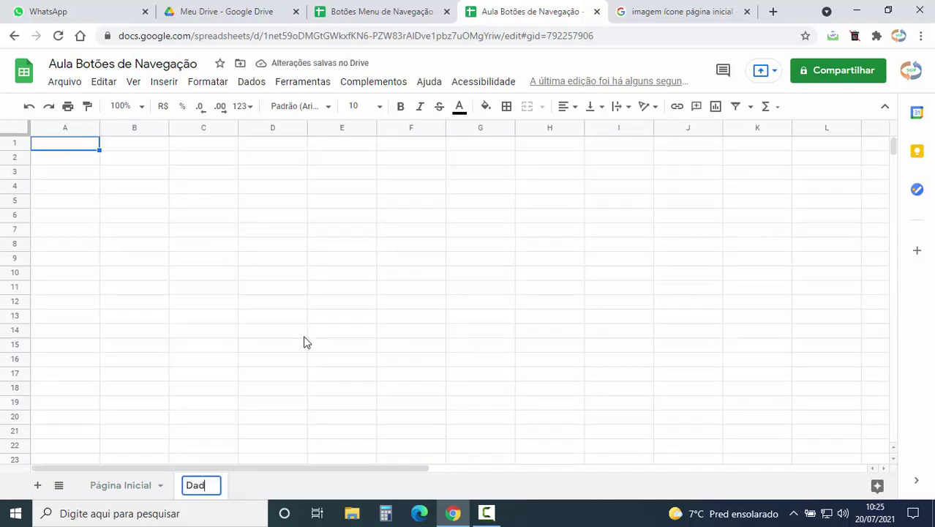
{"action": "type", "text": "os"}
{"action": "key", "text": "Return"}
{"action": "left_click", "coordinate": [285, 338]}
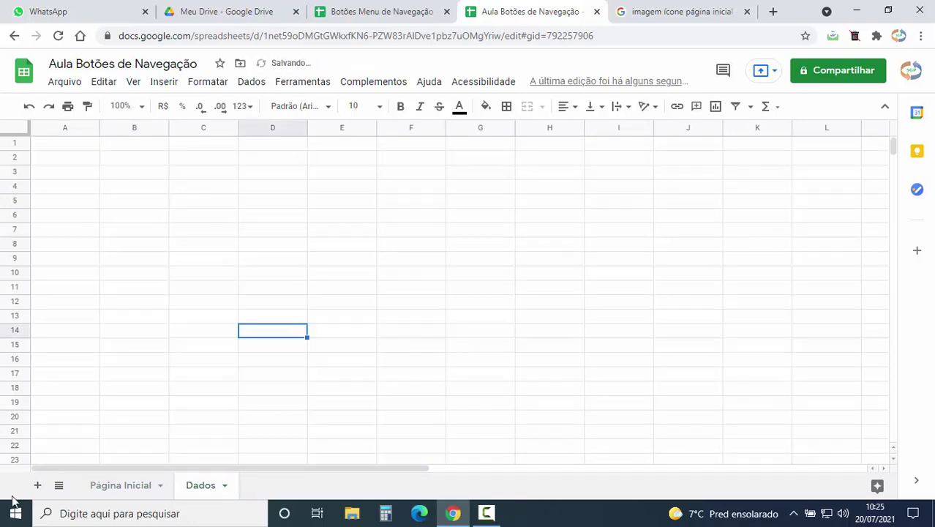
- Add a third sheet named 'Relatório' and go back to the Dados sheet
{"action": "left_click", "coordinate": [35, 485]}
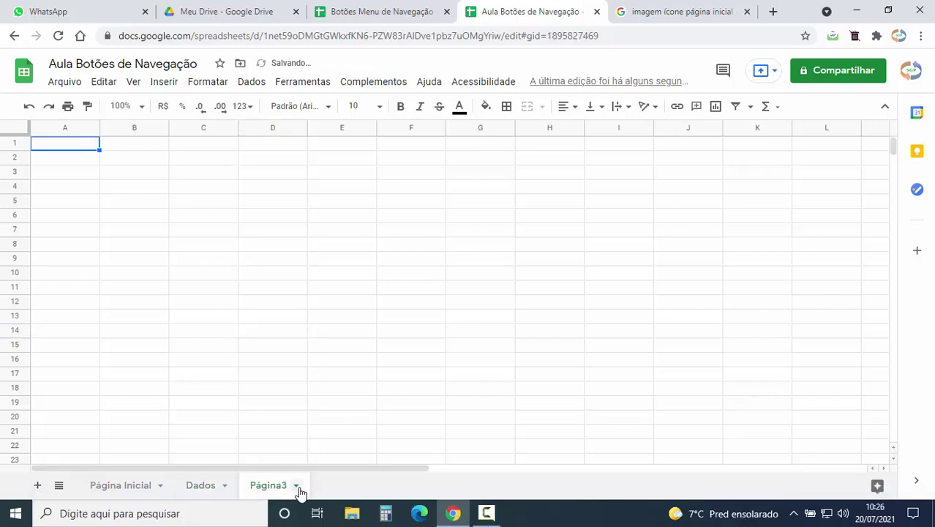
{"action": "left_click", "coordinate": [298, 486]}
{"action": "left_click", "coordinate": [290, 316]}
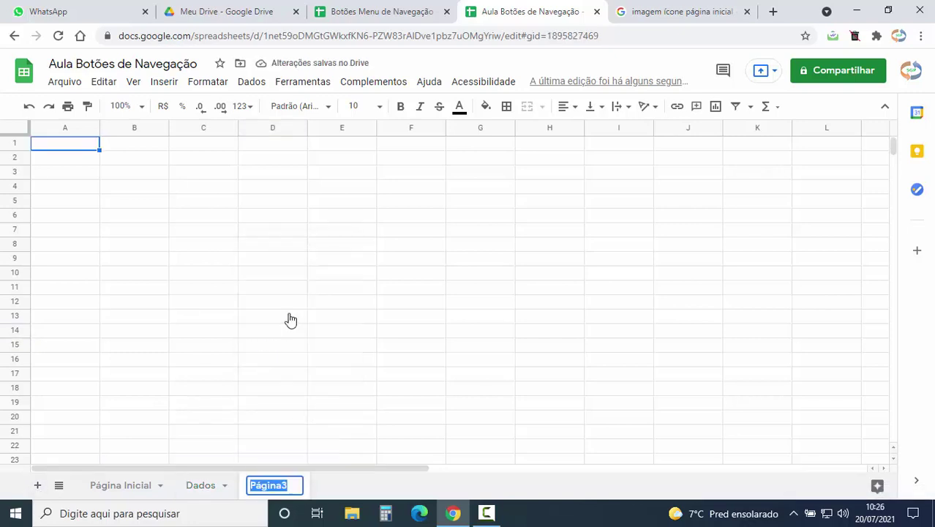
{"action": "type", "text": "Relat"}
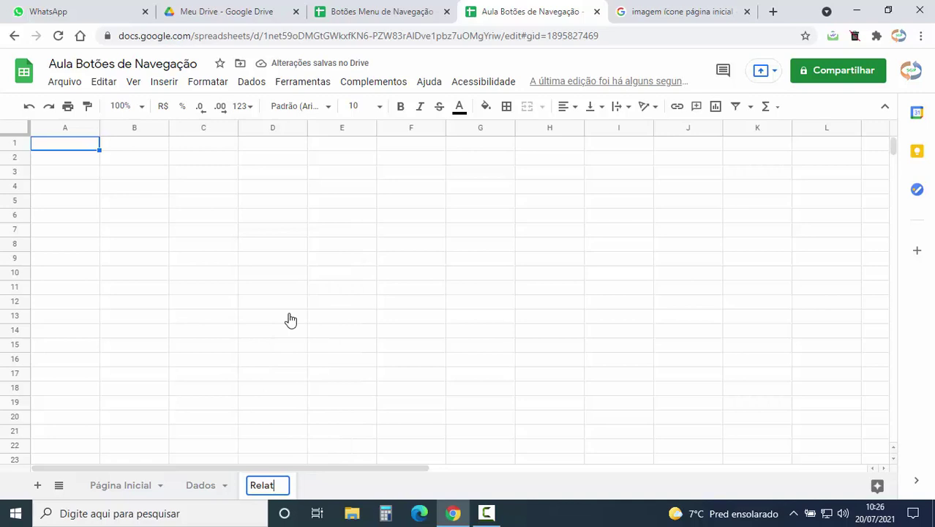
{"action": "type", "text": "ório"}
{"action": "left_click", "coordinate": [148, 304]}
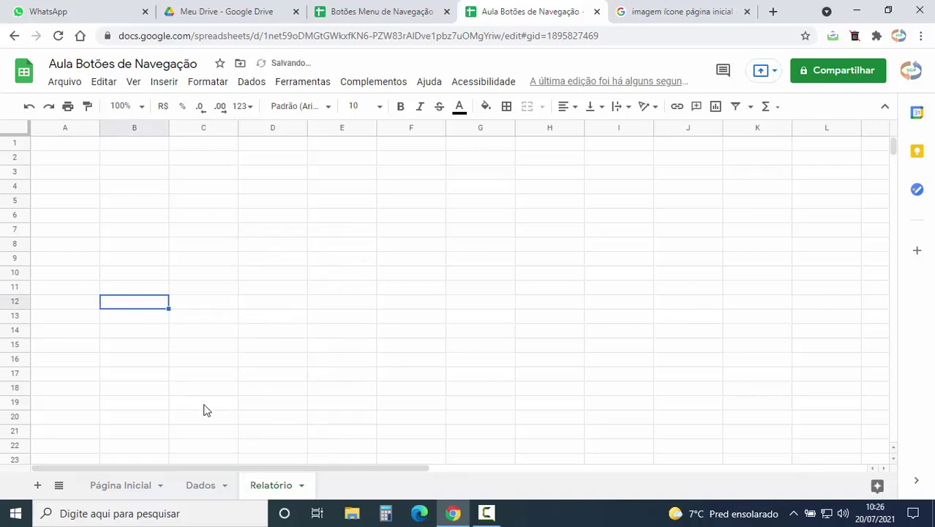
{"action": "left_click", "coordinate": [207, 486]}
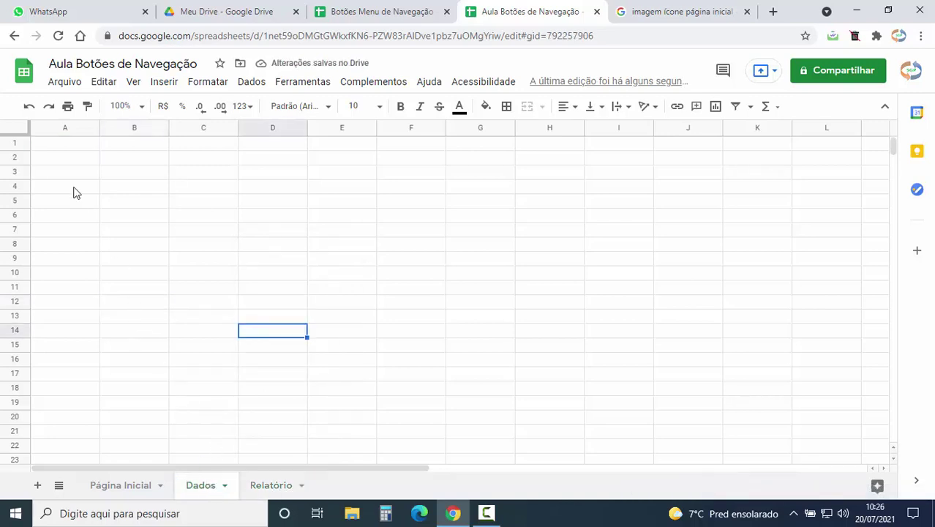
- On Dados, make row 1 taller and fill it dark green
{"action": "mouse_move", "coordinate": [26, 149]}
{"action": "left_mouse_down"}
{"action": "mouse_move", "coordinate": [26, 170]}
{"action": "mouse_move", "coordinate": [874, 166]}
{"action": "left_mouse_up"}
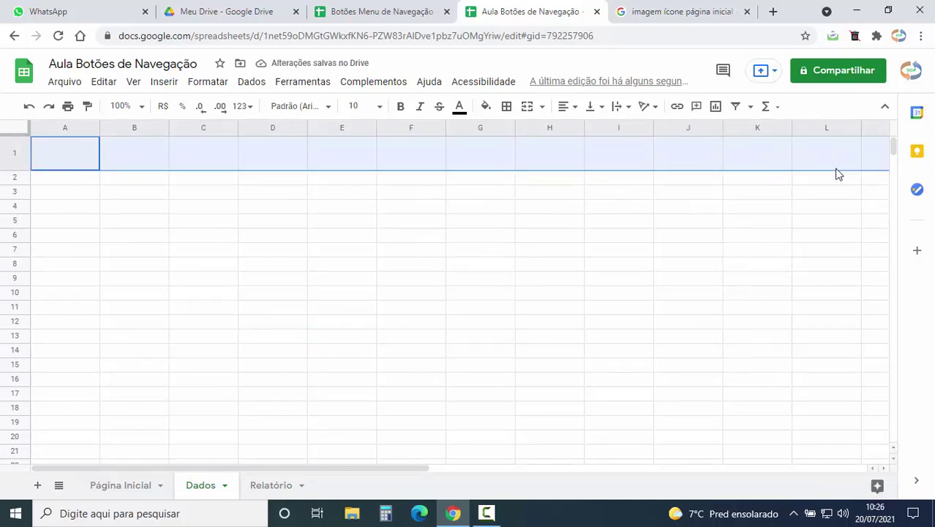
{"action": "left_click", "coordinate": [486, 107]}
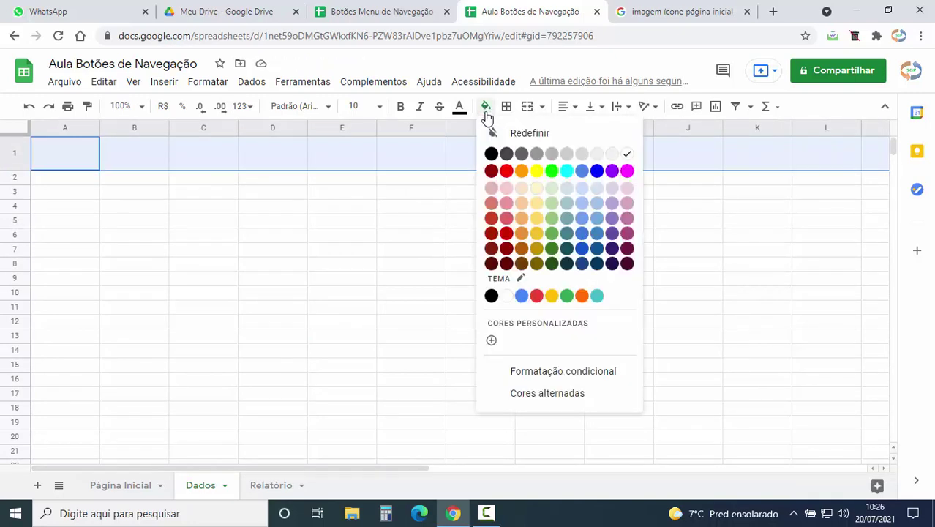
{"action": "left_click", "coordinate": [555, 263]}
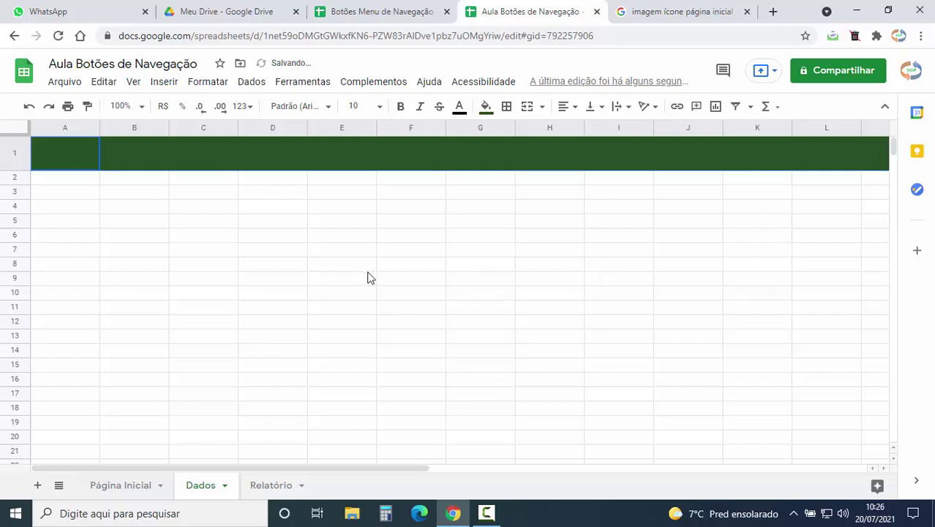
{"action": "left_click", "coordinate": [17, 155]}
- Freeze row 1 on Dados and hide its gridlines
{"action": "left_click", "coordinate": [133, 86]}
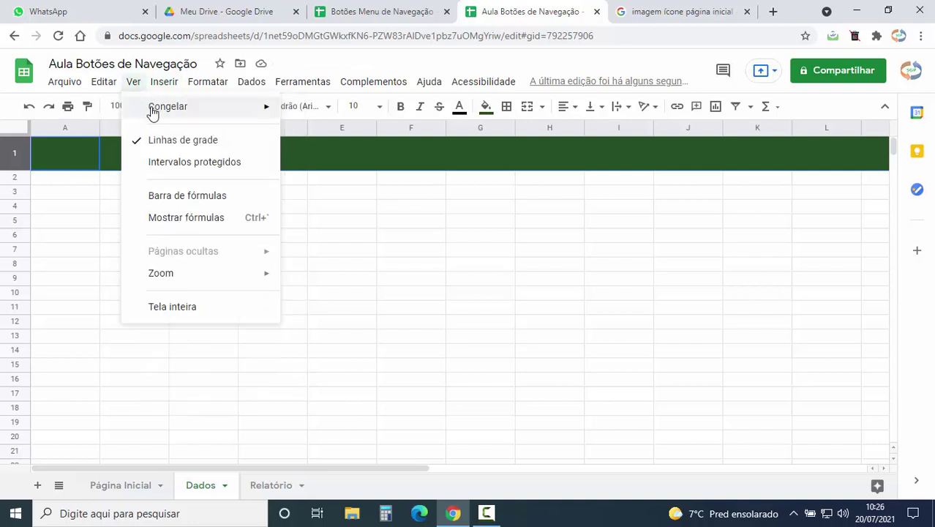
{"action": "mouse_move", "coordinate": [194, 106]}
{"action": "left_click", "coordinate": [333, 133]}
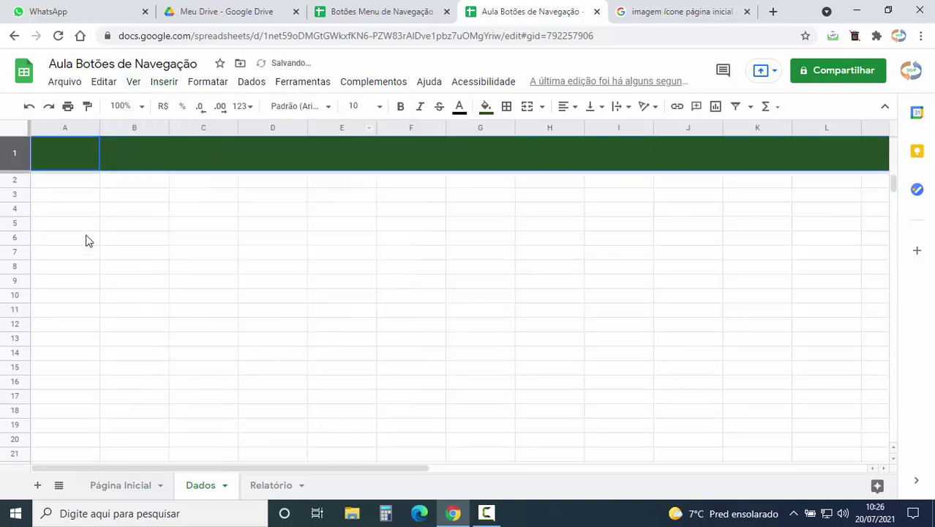
{"action": "left_click", "coordinate": [65, 212]}
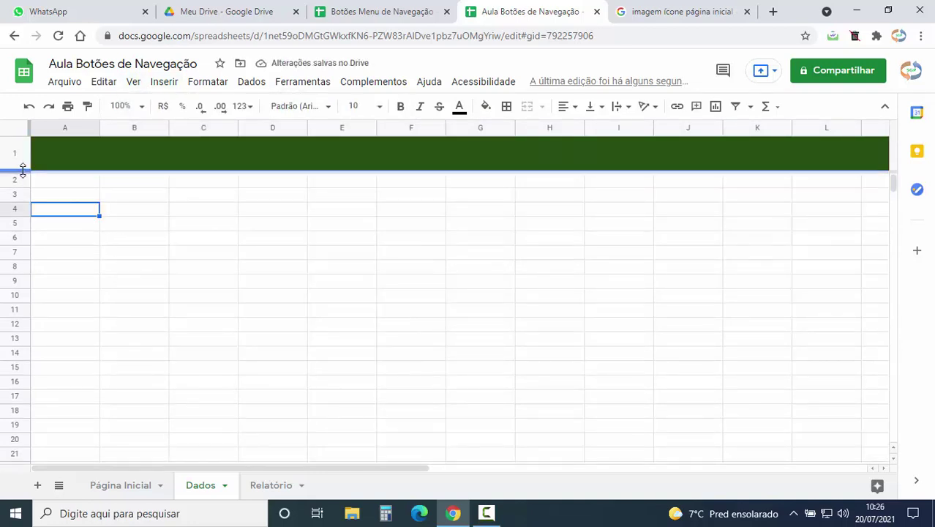
{"action": "left_click", "coordinate": [133, 87]}
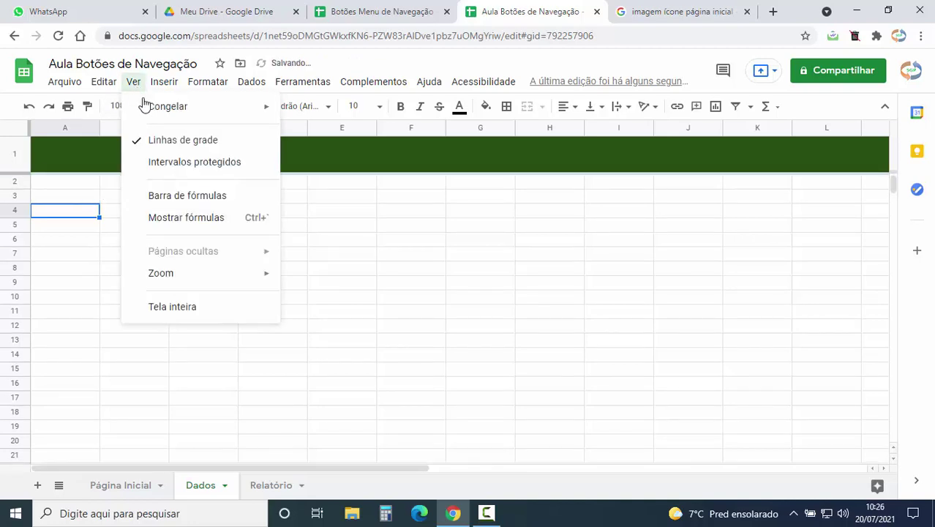
{"action": "left_click", "coordinate": [186, 150]}
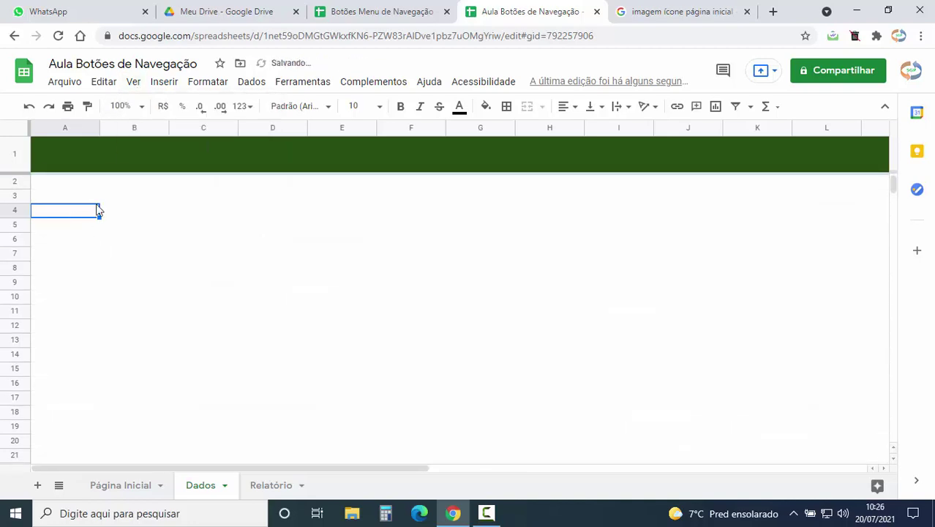
{"action": "left_click", "coordinate": [135, 485]}
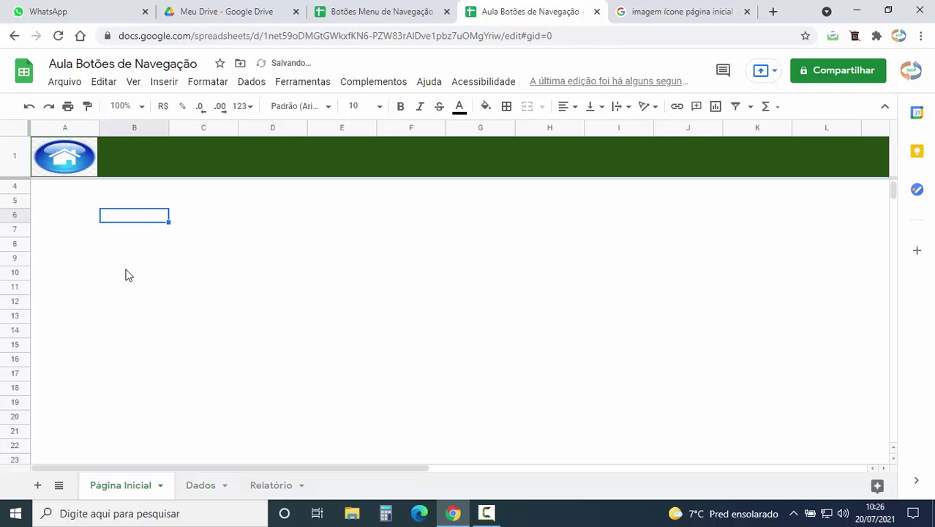
- Copy the home icon from Página Inicial into A1 of Dados and heighten row 1 to fit
{"action": "left_click", "coordinate": [72, 166]}
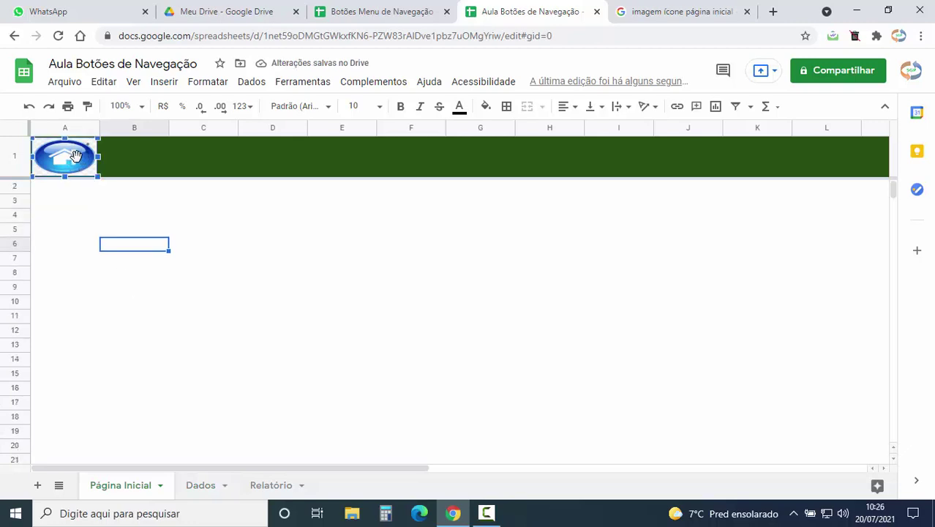
{"action": "key", "text": "Escape"}
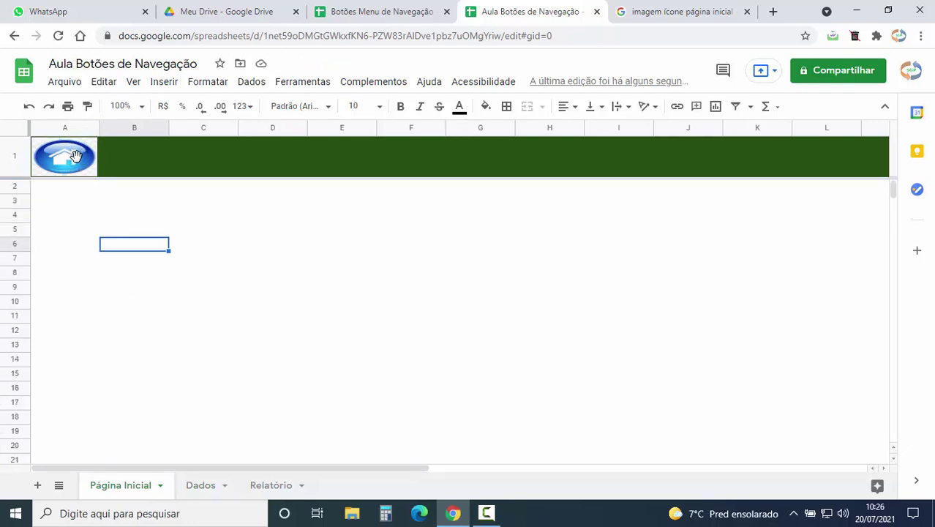
{"action": "left_click", "coordinate": [200, 485]}
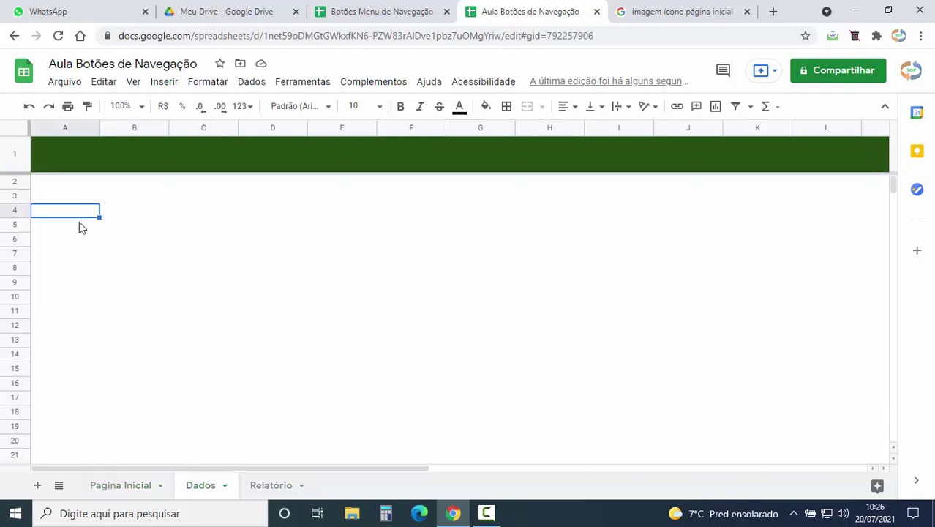
{"action": "left_click", "coordinate": [62, 156]}
{"action": "key", "text": "ctrl+v"}
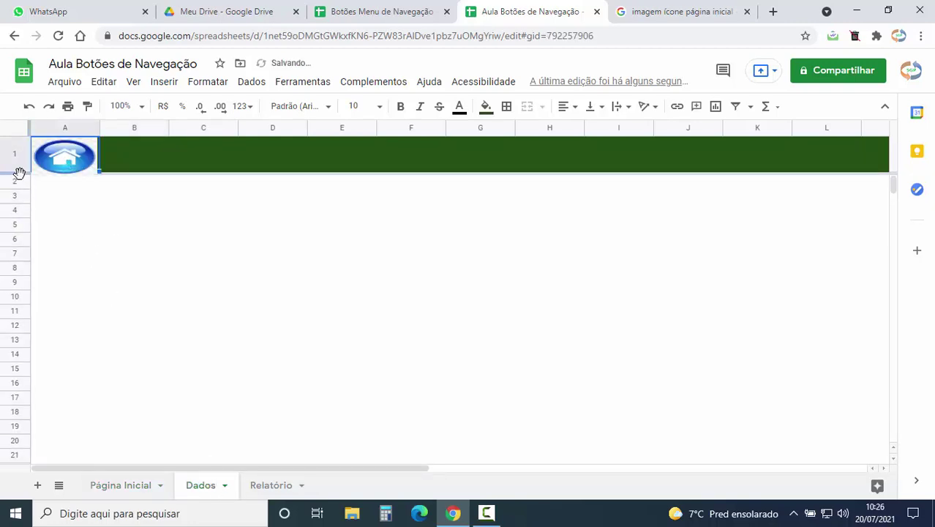
{"action": "left_click_drag", "start_coordinate": [17, 168], "coordinate": [17, 174]}
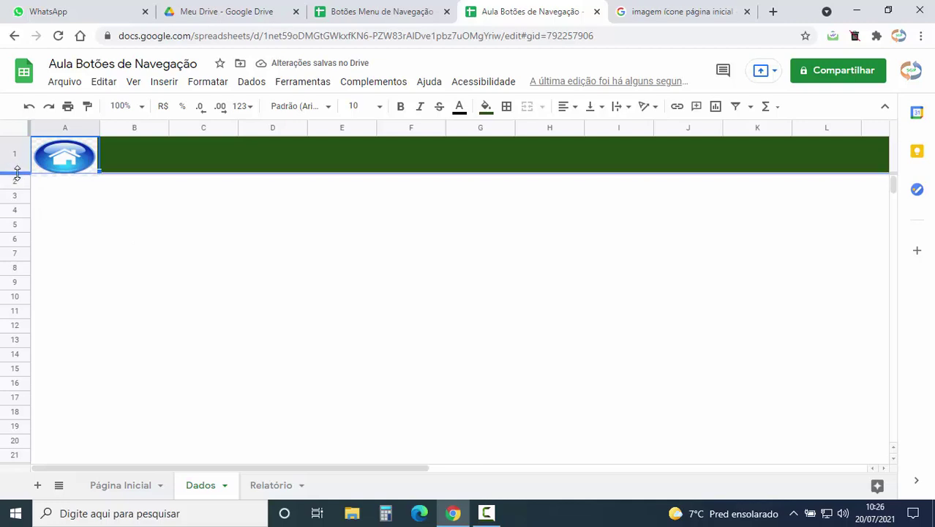
{"action": "left_click", "coordinate": [67, 205]}
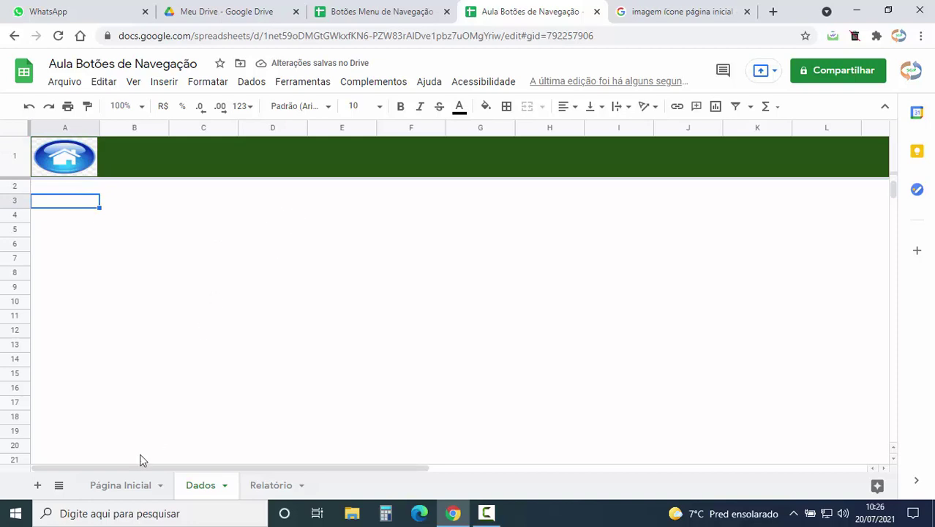
- Compare the Dados header with Página Inicial by switching between the two sheets
{"action": "left_click", "coordinate": [121, 485]}
{"action": "left_click", "coordinate": [209, 487]}
{"action": "left_click", "coordinate": [125, 485]}
{"action": "left_click", "coordinate": [213, 488]}
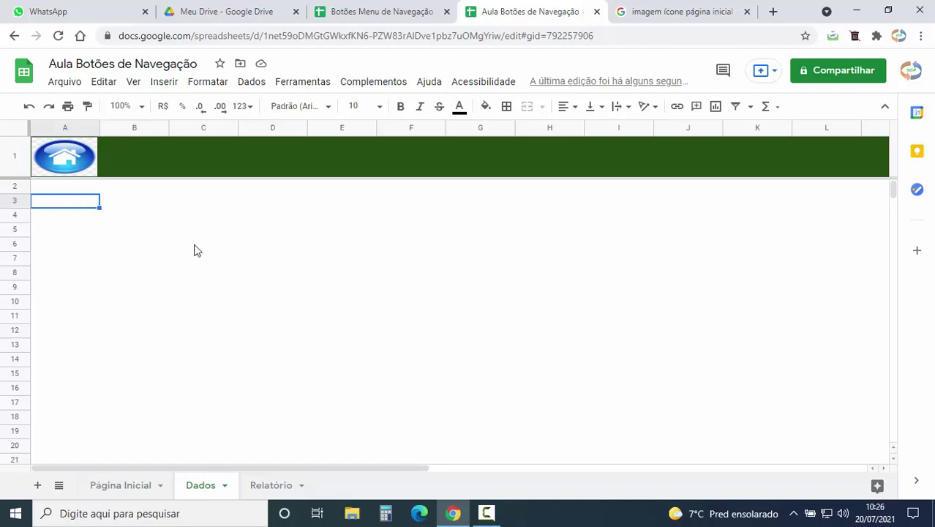
- On Relatório, make row 1 taller and fill it dark green
{"action": "left_click", "coordinate": [271, 485]}
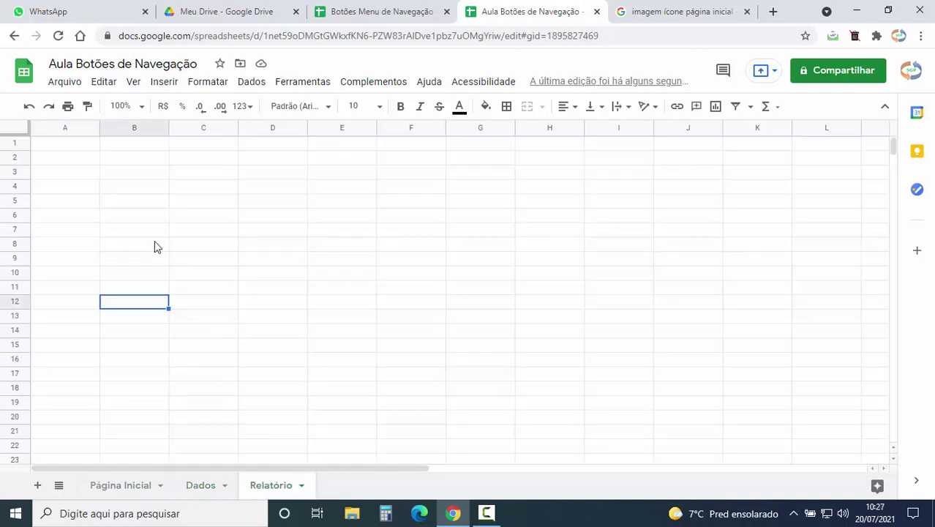
{"action": "left_click_drag", "start_coordinate": [25, 149], "coordinate": [27, 169]}
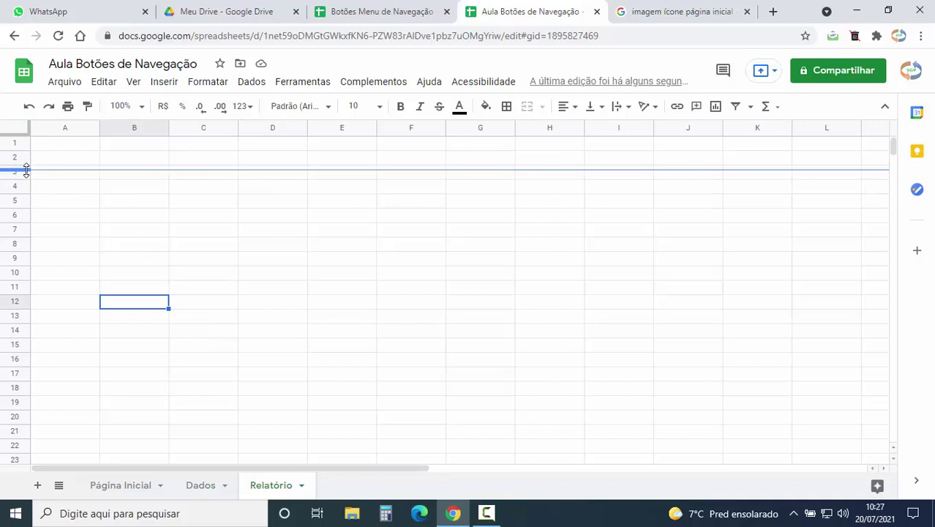
{"action": "left_click_drag", "start_coordinate": [26, 170], "coordinate": [872, 154]}
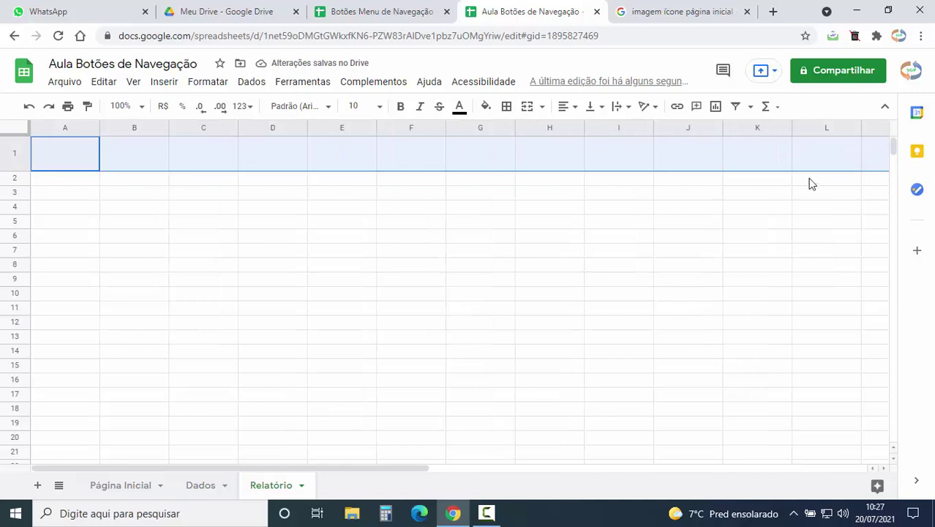
{"action": "left_click", "coordinate": [486, 106]}
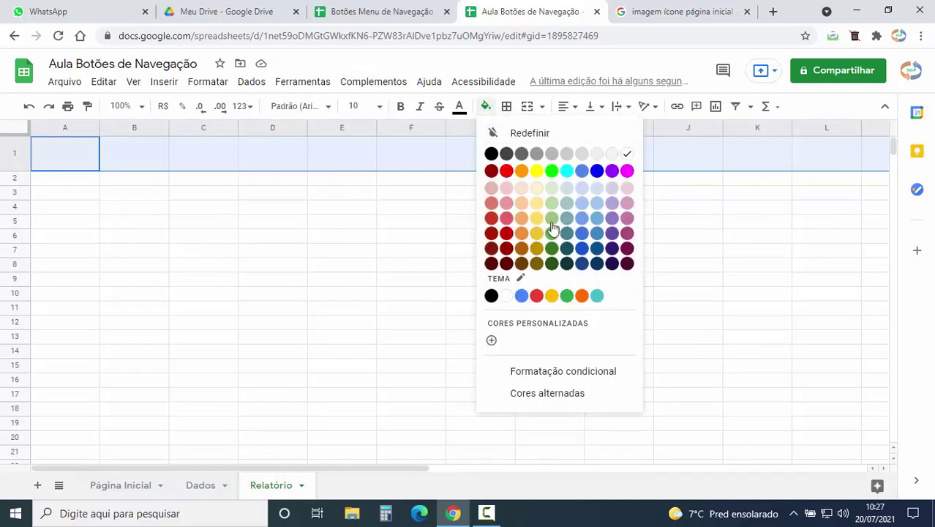
{"action": "left_click", "coordinate": [551, 264]}
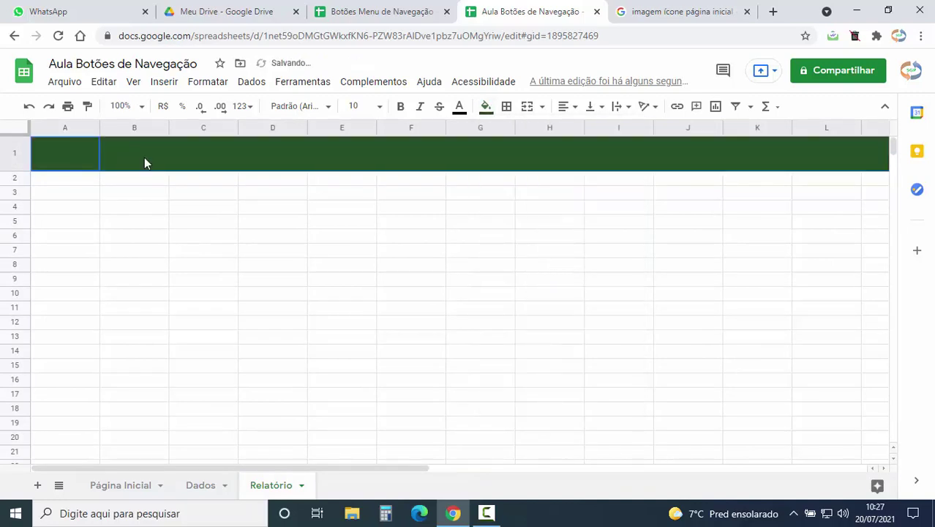
- Freeze row 1 of the Relatório sheet
{"action": "left_click", "coordinate": [13, 152]}
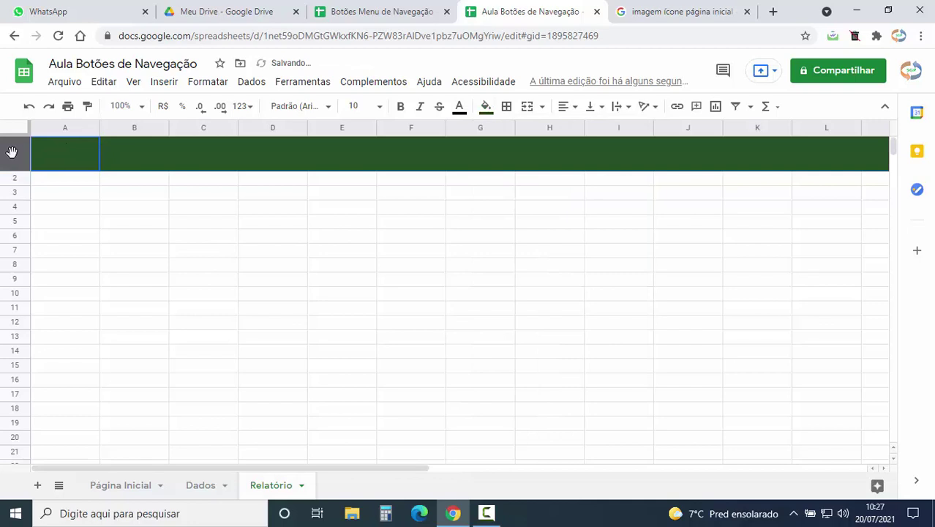
{"action": "left_click", "coordinate": [132, 83]}
{"action": "mouse_move", "coordinate": [198, 106]}
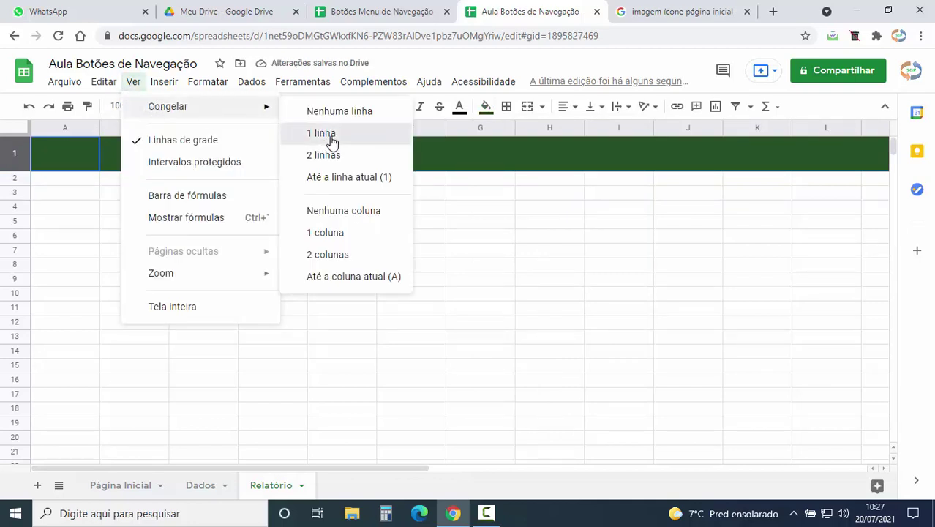
{"action": "left_click", "coordinate": [331, 141]}
{"action": "left_click", "coordinate": [112, 267]}
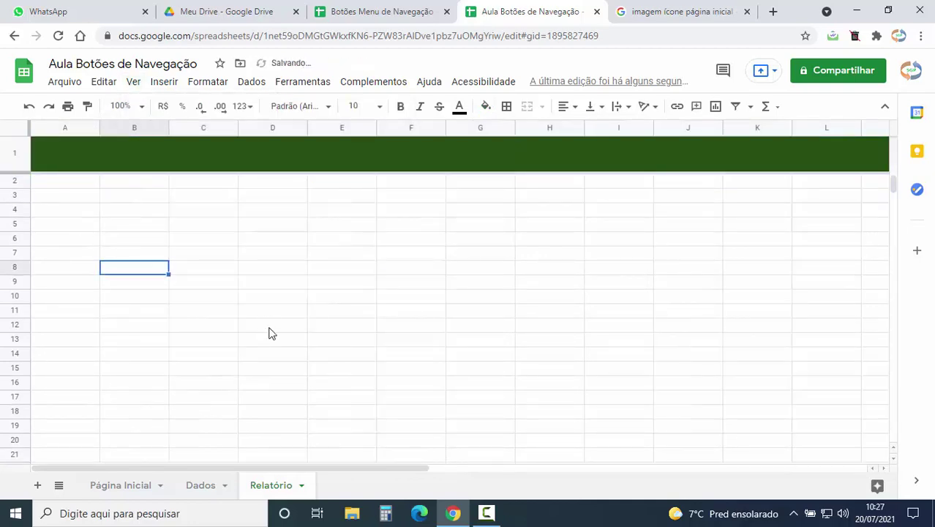
- Paste the home icon into A1 of Relatório and make row 1 taller to fit it
{"action": "left_click", "coordinate": [68, 168]}
{"action": "key", "text": "ctrl+v"}
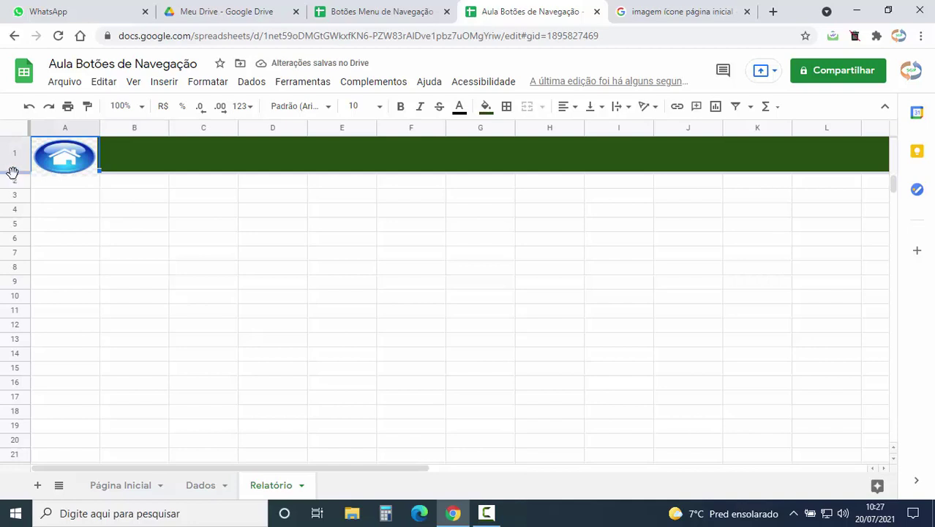
{"action": "left_click_drag", "start_coordinate": [15, 169], "coordinate": [17, 174]}
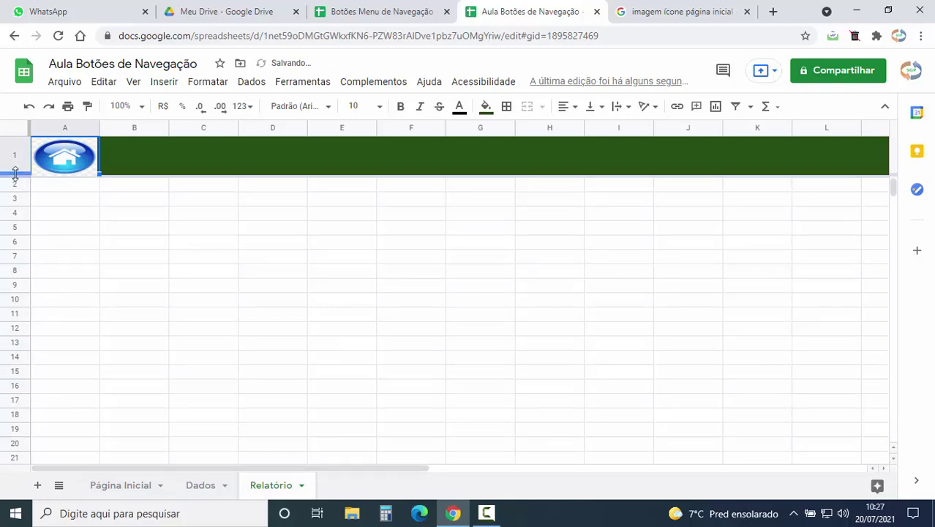
{"action": "left_click_drag", "start_coordinate": [16, 172], "coordinate": [16, 176]}
{"action": "left_click", "coordinate": [51, 201]}
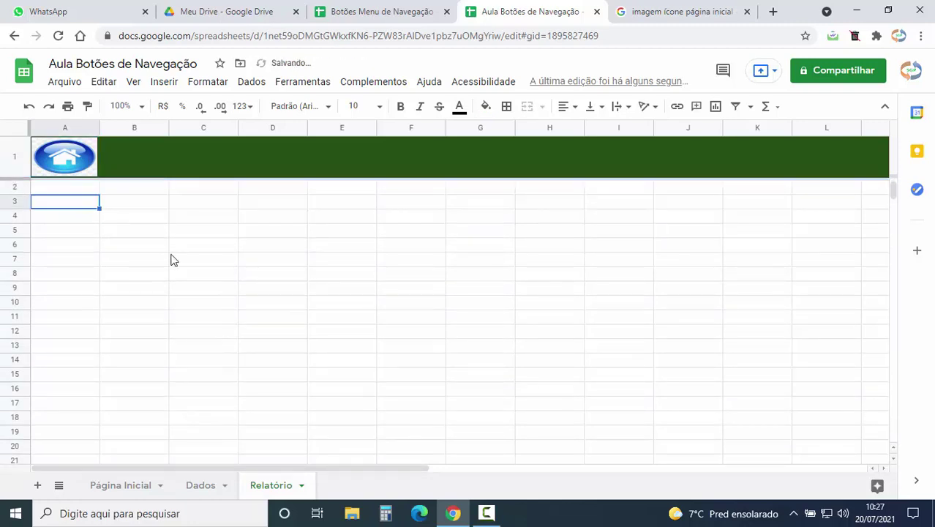
- Match Relatório's row 1 height to the header row on the Dados sheet
{"action": "left_click", "coordinate": [216, 483]}
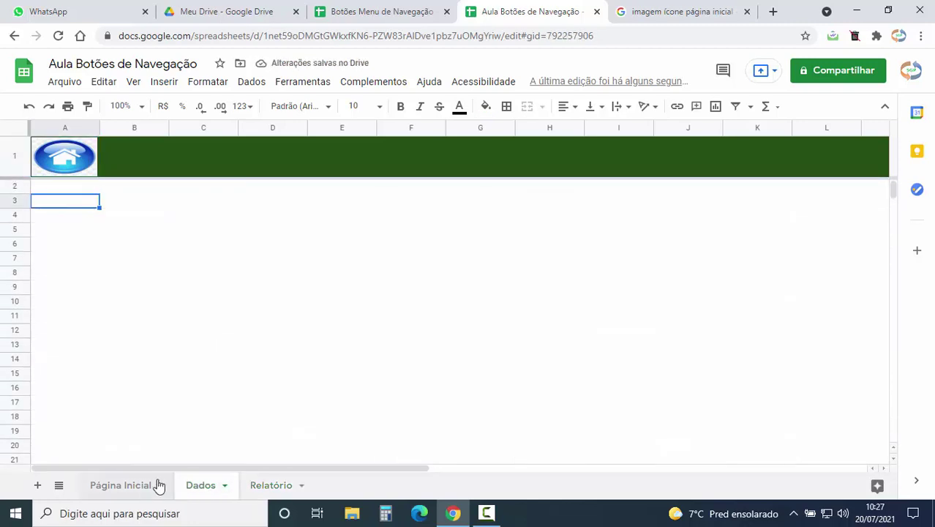
{"action": "left_click", "coordinate": [267, 486]}
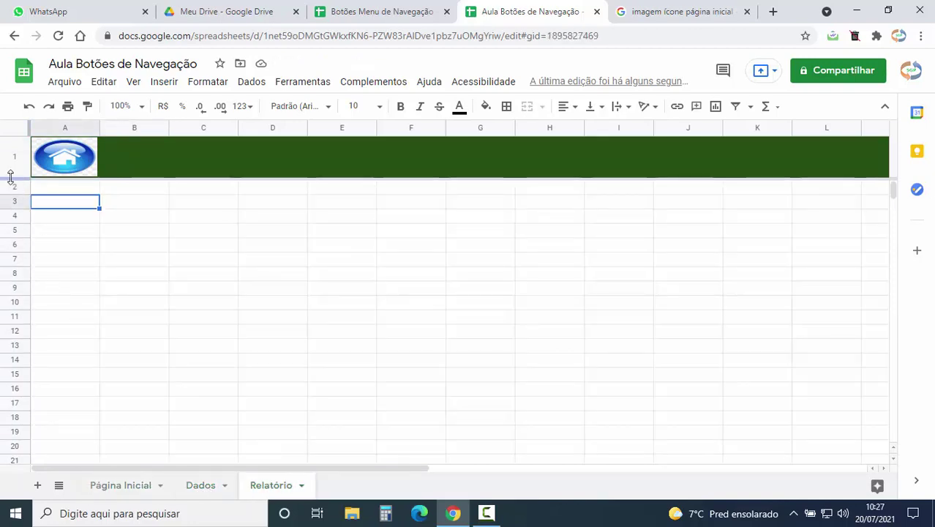
{"action": "left_click_drag", "start_coordinate": [9, 177], "coordinate": [9, 176]}
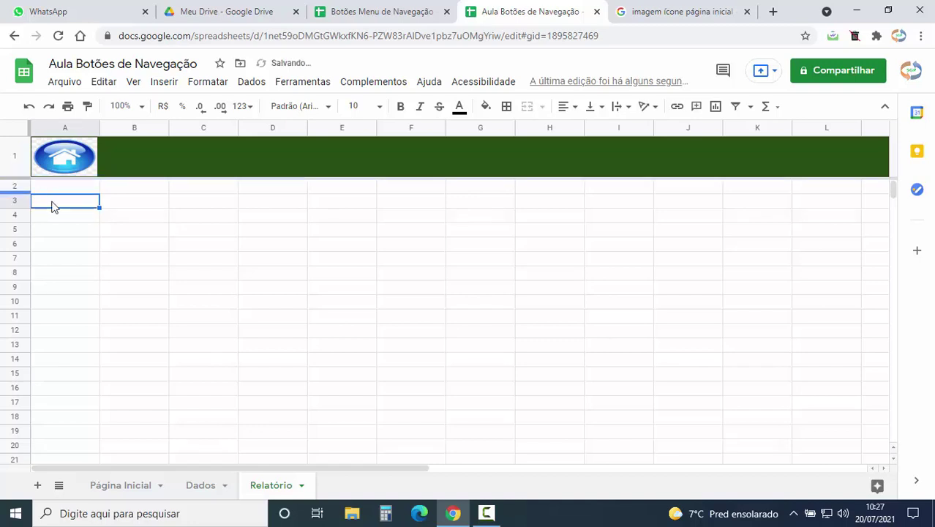
{"action": "left_click", "coordinate": [64, 215]}
- Compare the headers across Dados, Relatório and Página Inicial, ending on Página Inicial
{"action": "left_click", "coordinate": [206, 485]}
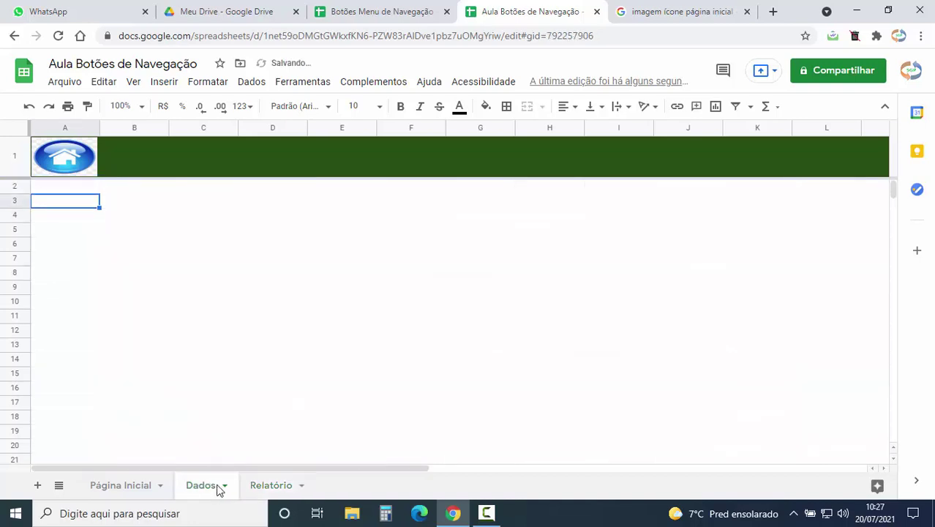
{"action": "left_click", "coordinate": [146, 486]}
{"action": "left_click", "coordinate": [206, 485]}
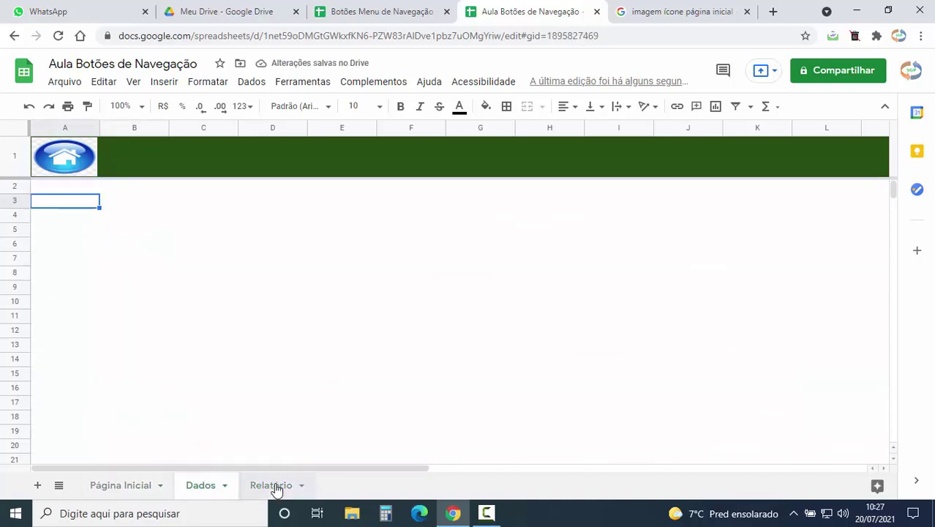
{"action": "left_click", "coordinate": [269, 485]}
{"action": "left_click", "coordinate": [206, 485]}
{"action": "left_click", "coordinate": [64, 156]}
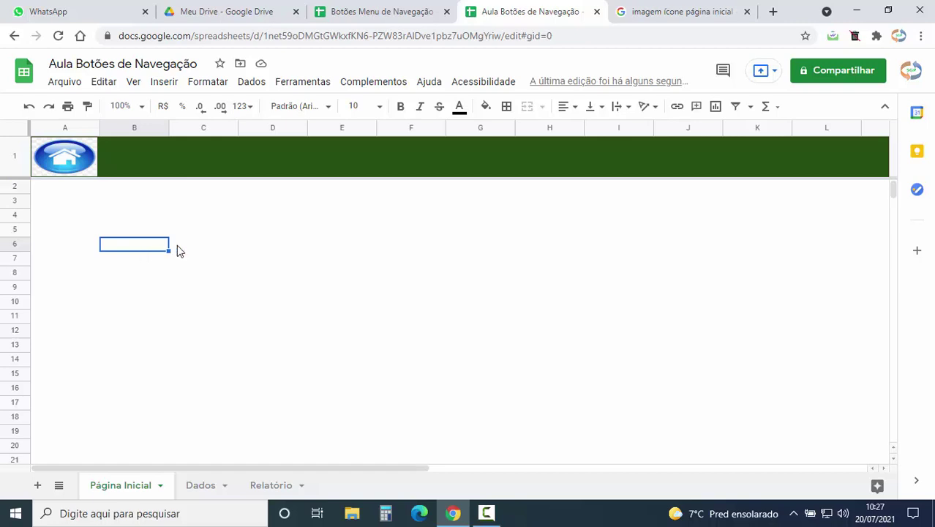
- Open the Apps Script editor and switch it to the legacy editor, dismissing the survey and introduction
{"action": "left_click", "coordinate": [299, 84]}
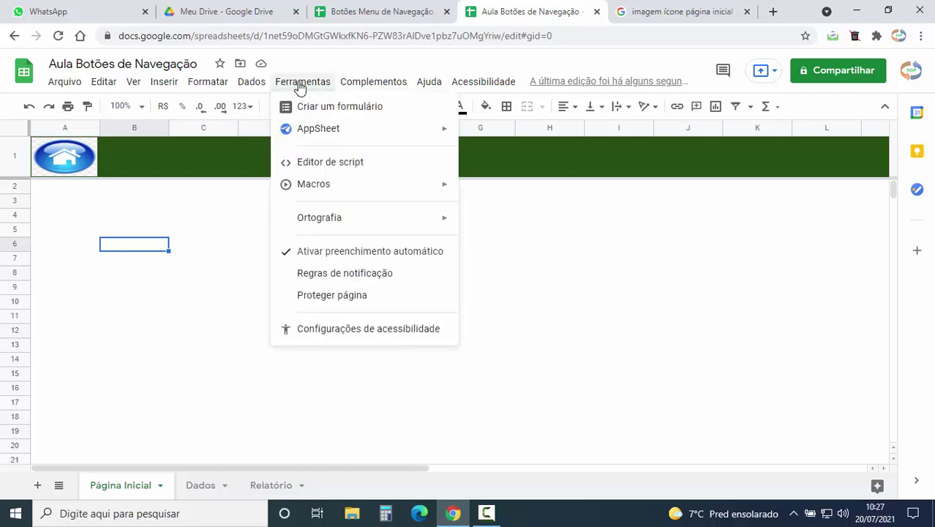
{"action": "left_click", "coordinate": [340, 163]}
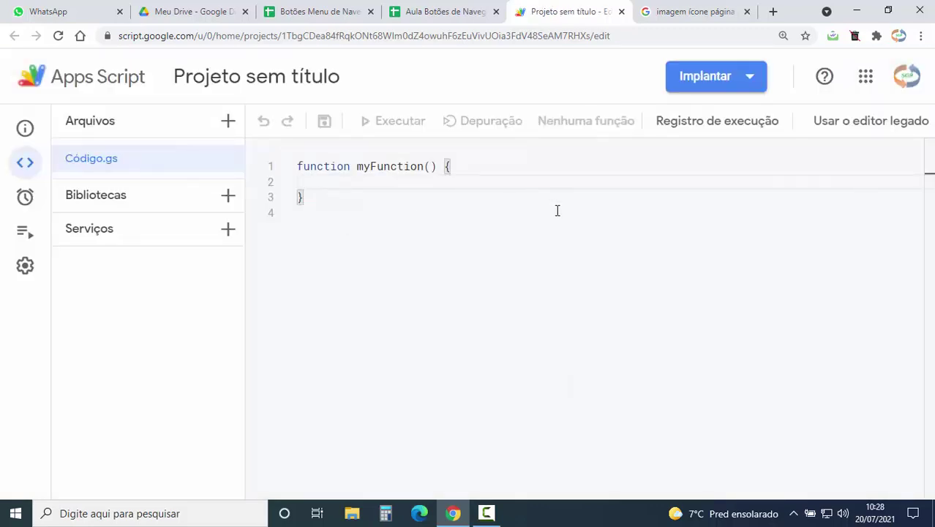
{"action": "left_click", "coordinate": [872, 126]}
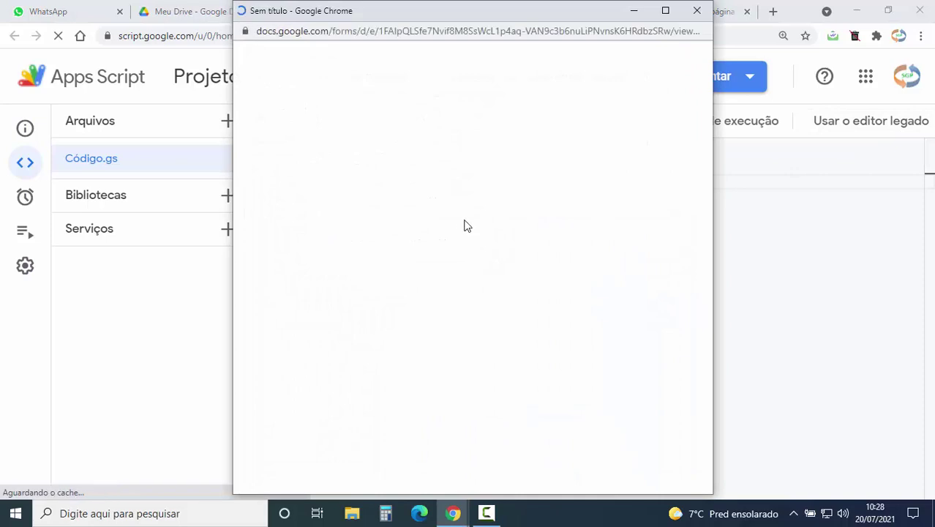
{"action": "left_click", "coordinate": [696, 10]}
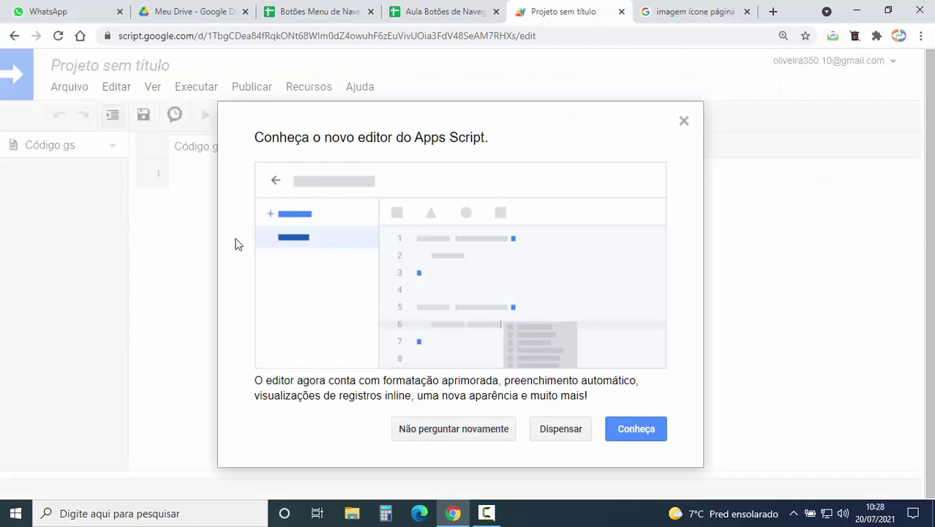
{"action": "left_click", "coordinate": [683, 123]}
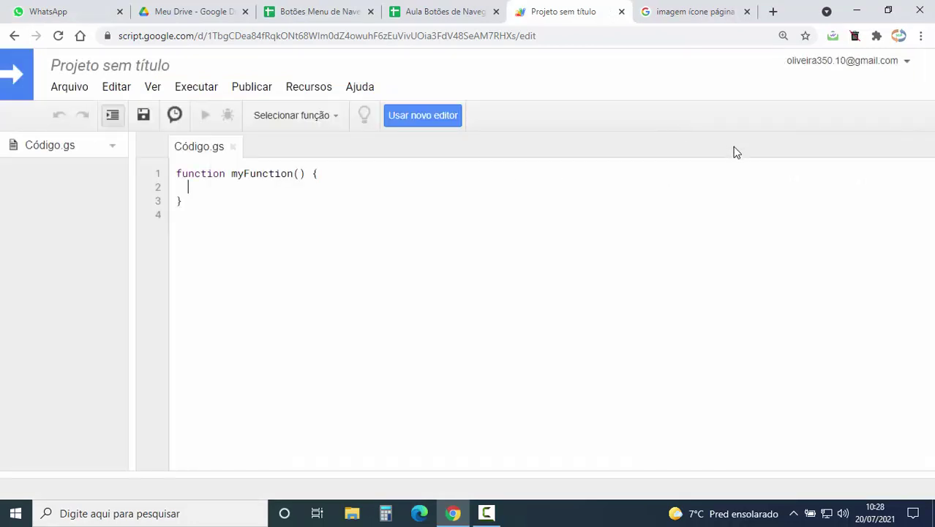
{"action": "left_click", "coordinate": [114, 65]}
- Name the project 'Menu' and go back to the new Apps Script editor
{"action": "type", "text": "Menu"}
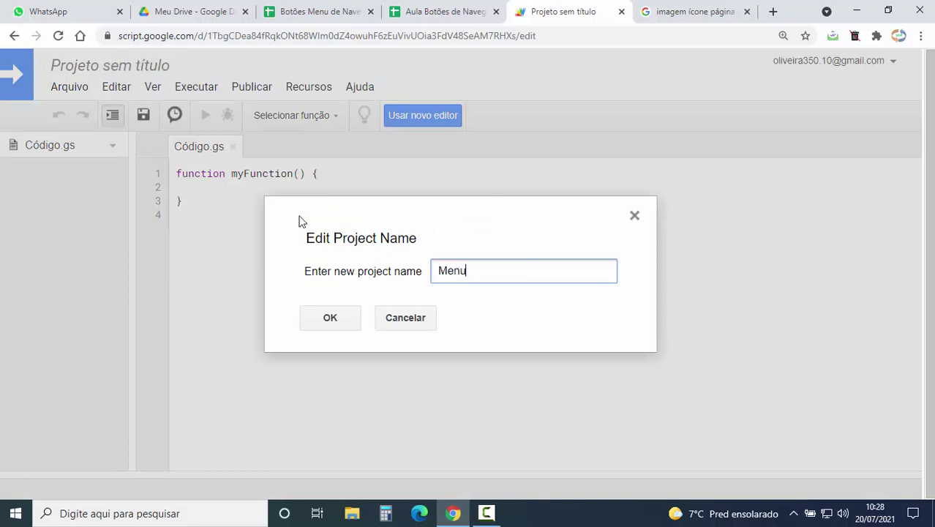
{"action": "left_click", "coordinate": [329, 325]}
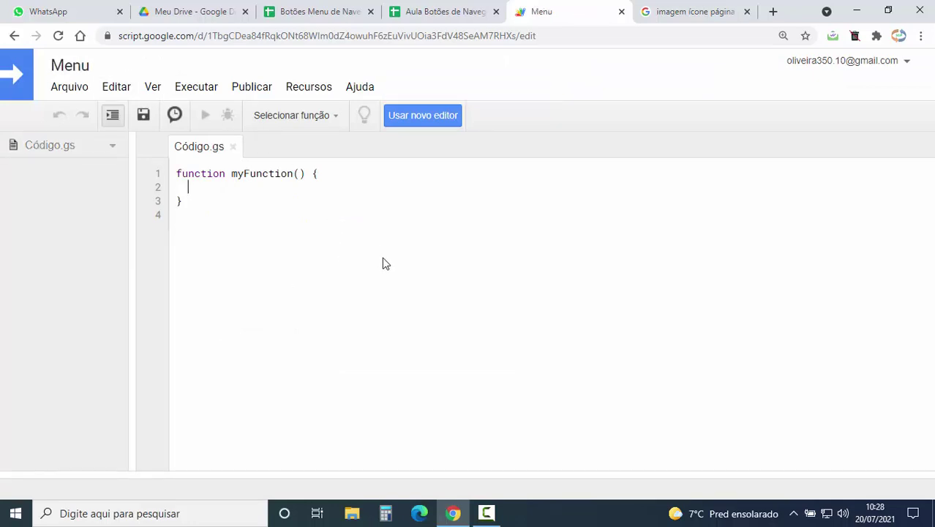
{"action": "left_click", "coordinate": [421, 117]}
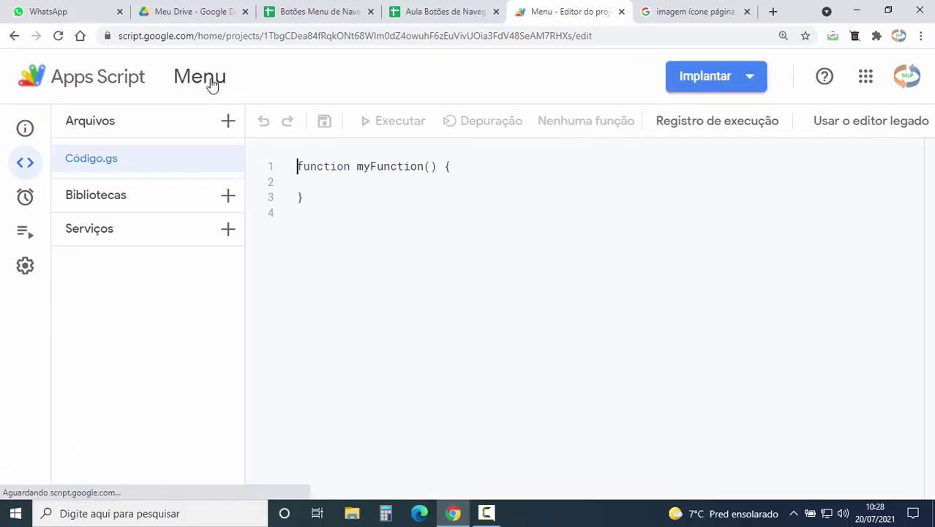
{"action": "left_click", "coordinate": [207, 82]}
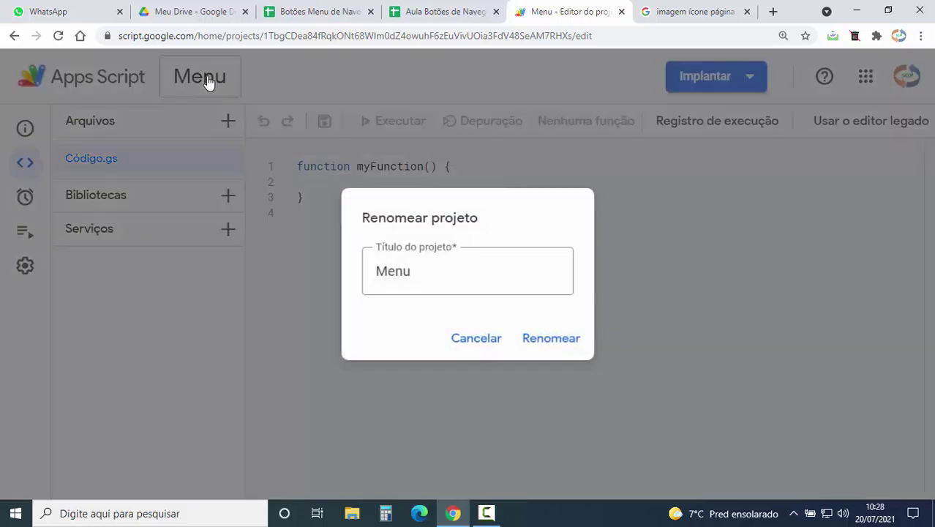
{"action": "left_click", "coordinate": [477, 342]}
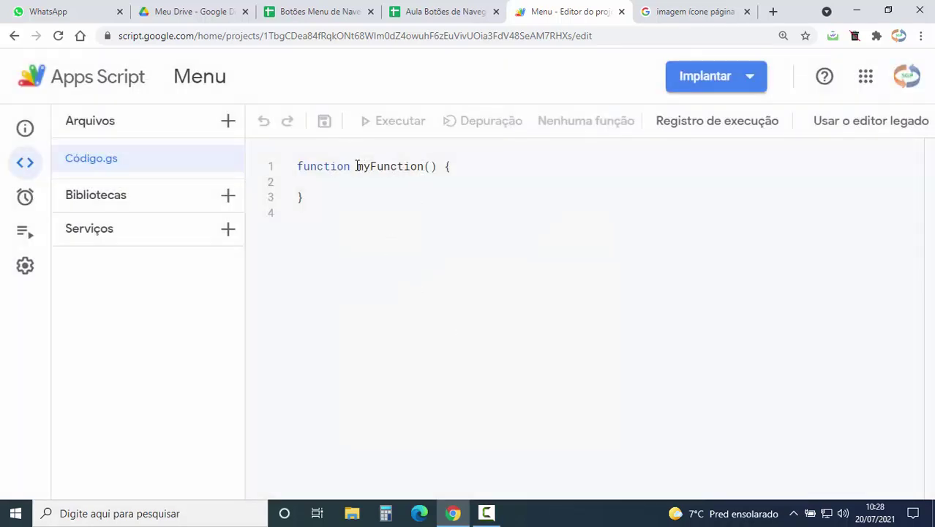
- Rename myFunction to paginaInicial and add var planilha = SpreadsheetApp.getActiveSpreadsheet()
{"action": "left_click", "coordinate": [161, 166]}
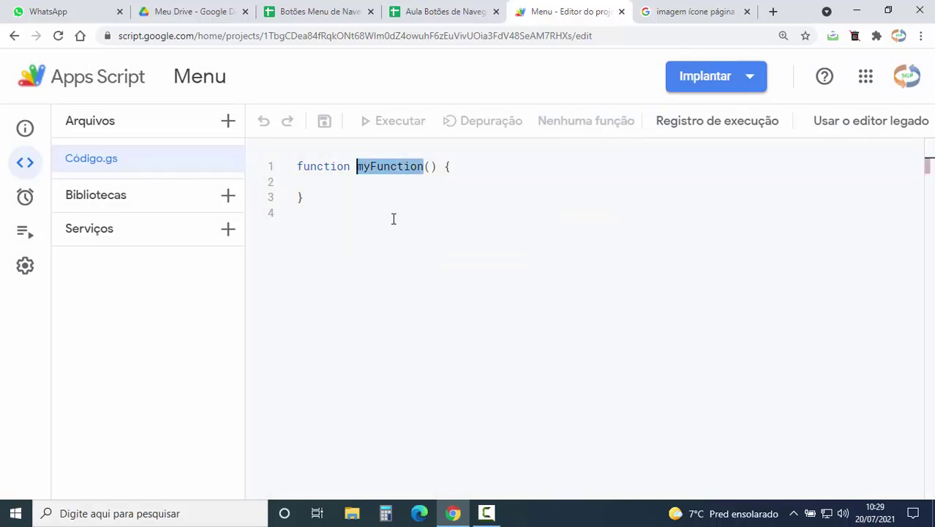
{"action": "type", "text": "pag"}
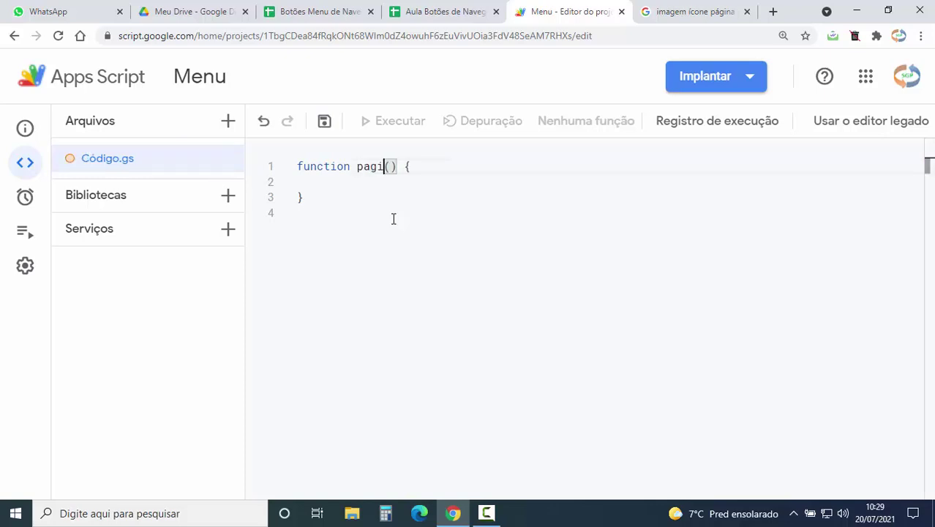
{"action": "type", "text": "inaInici"}
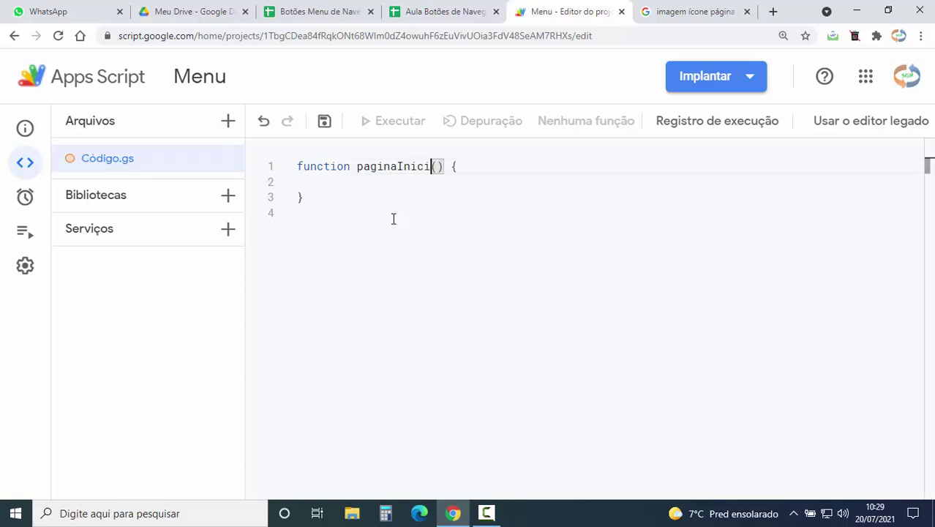
{"action": "type", "text": "al"}
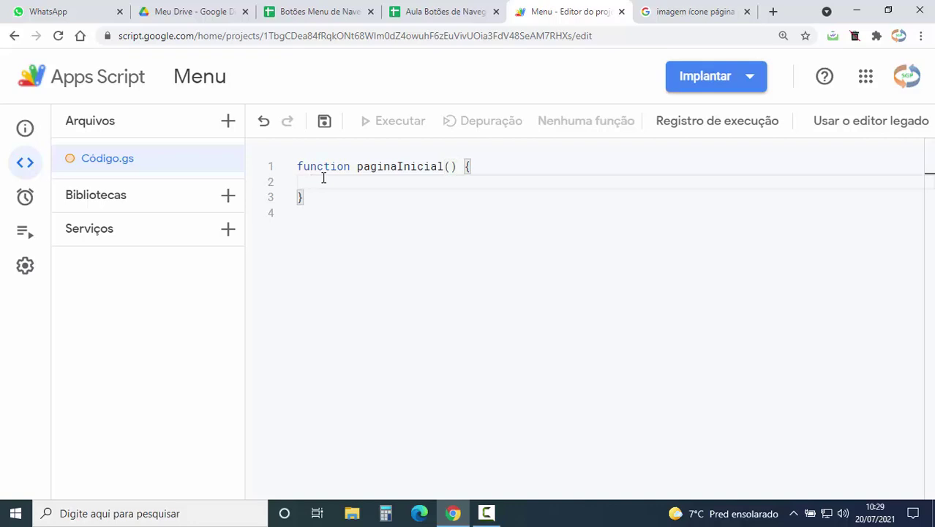
{"action": "key", "text": "Return"}
{"action": "key", "text": "Return"}
{"action": "key", "text": "Return"}
{"action": "left_click", "coordinate": [322, 199]}
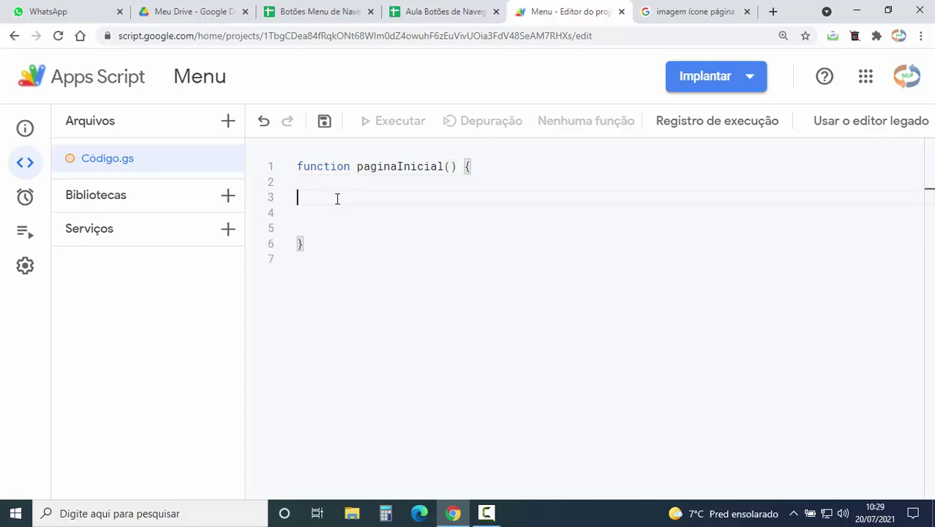
{"action": "type", "text": "va"}
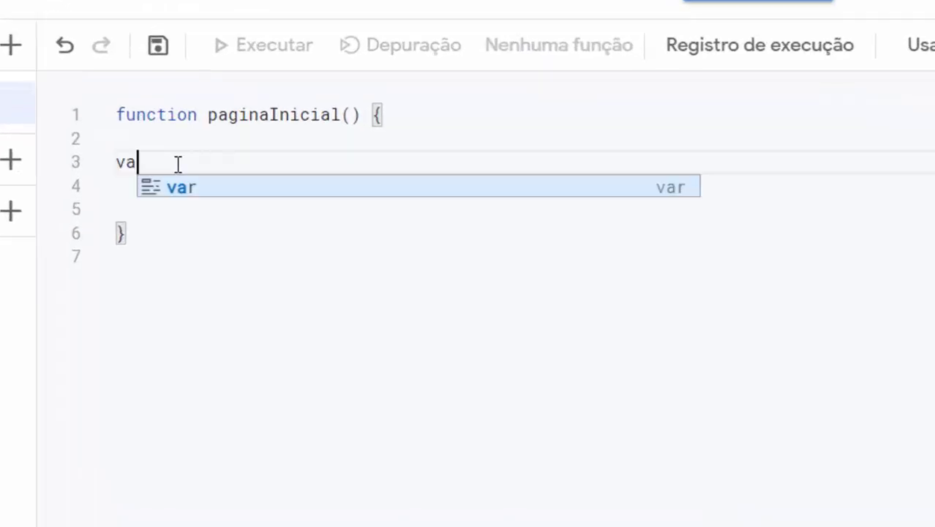
{"action": "type", "text": "r planilha"}
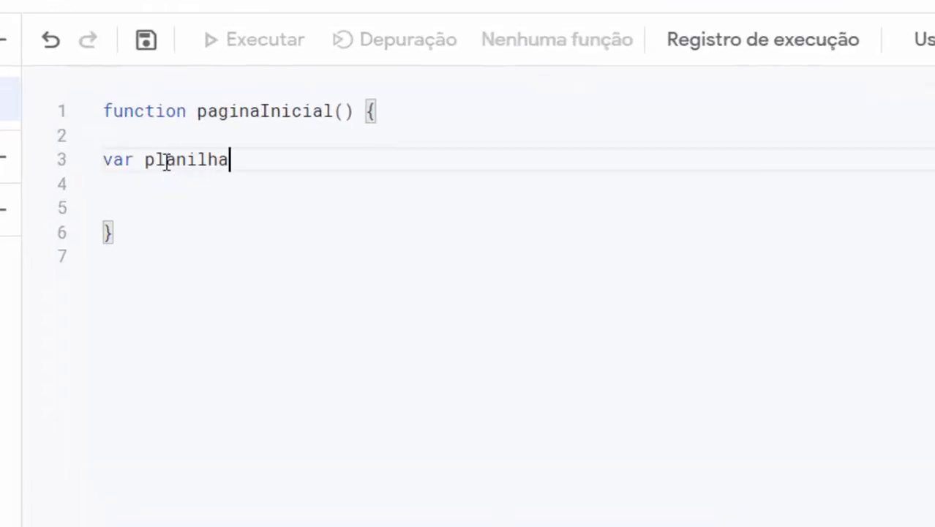
{"action": "type", "text": " = "}
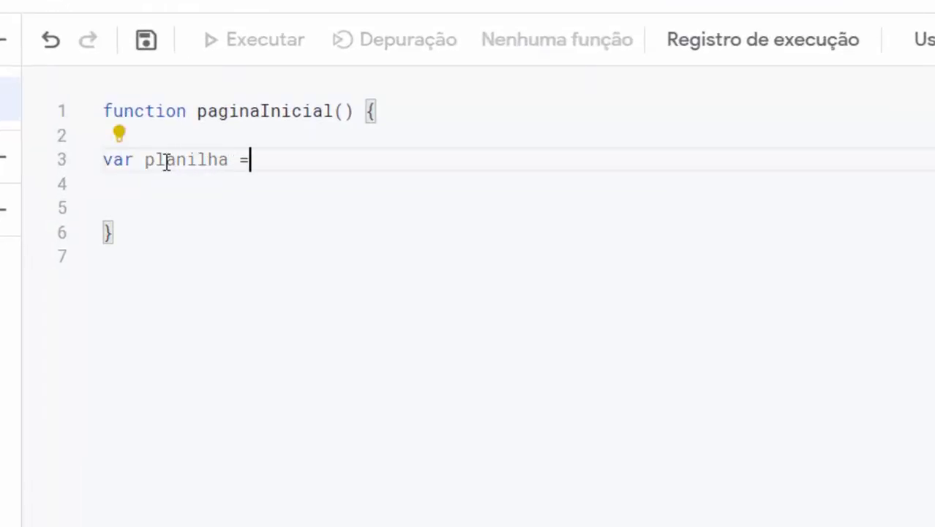
{"action": "type", "text": "spre"}
{"action": "key", "text": "Return"}
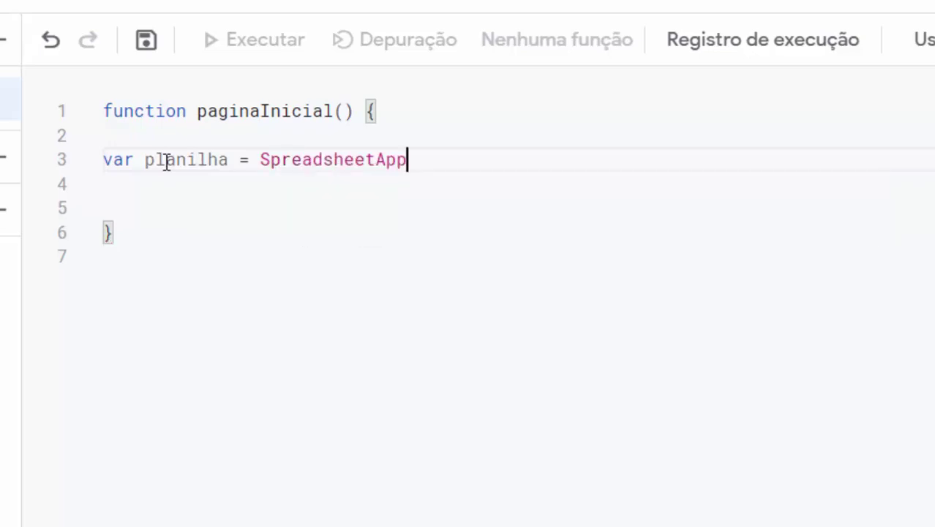
{"action": "type", "text": ".ge"}
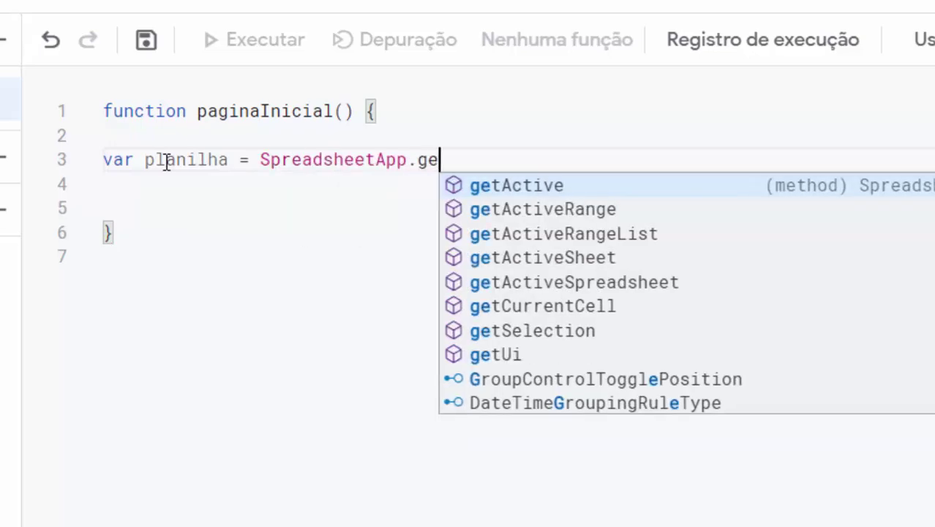
{"action": "type", "text": "ta"}
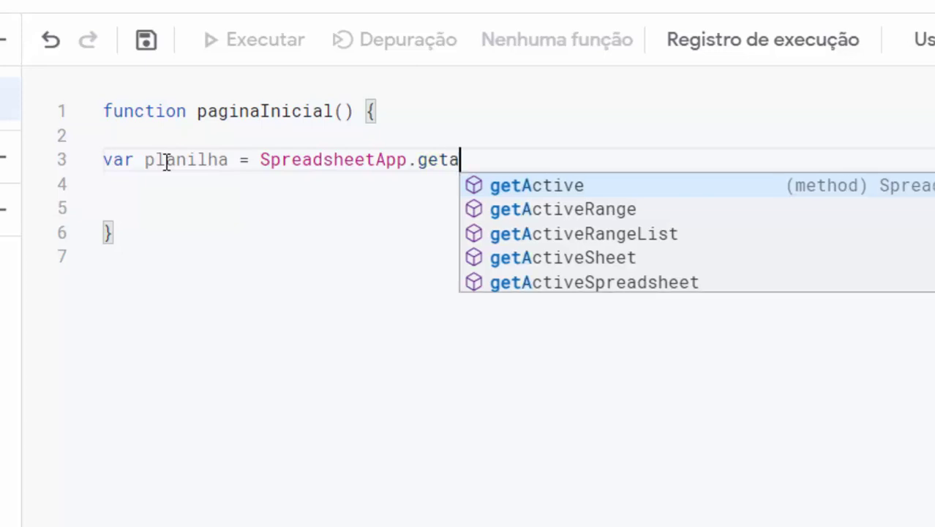
{"action": "left_click", "coordinate": [574, 288]}
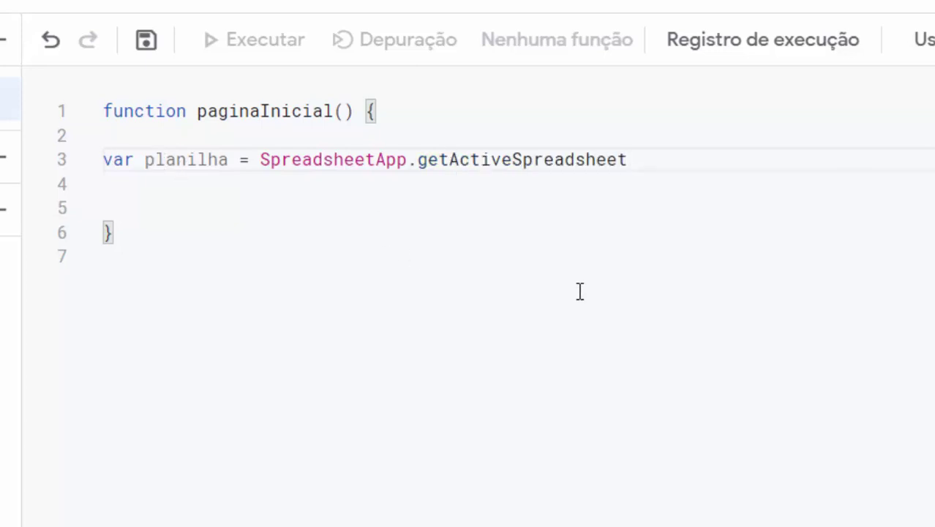
{"action": "type", "text": "();"}
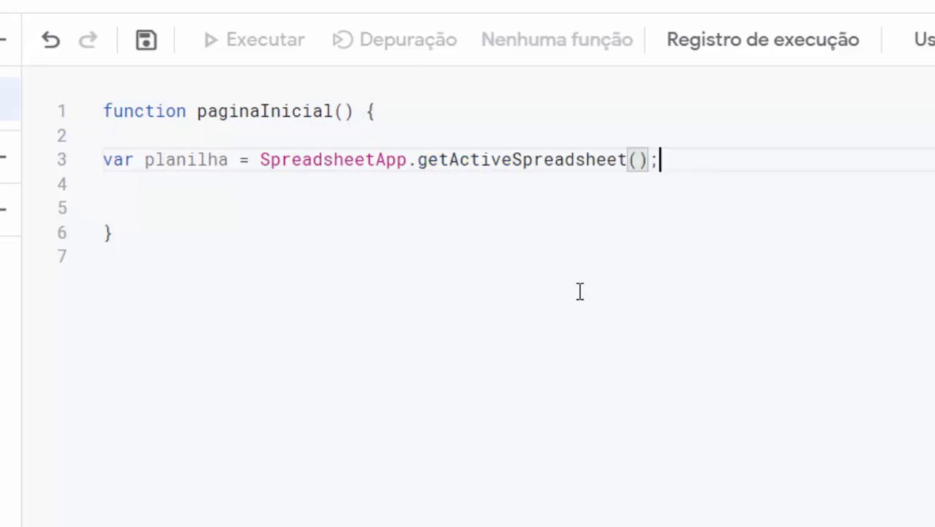
{"action": "key", "text": "Return"}
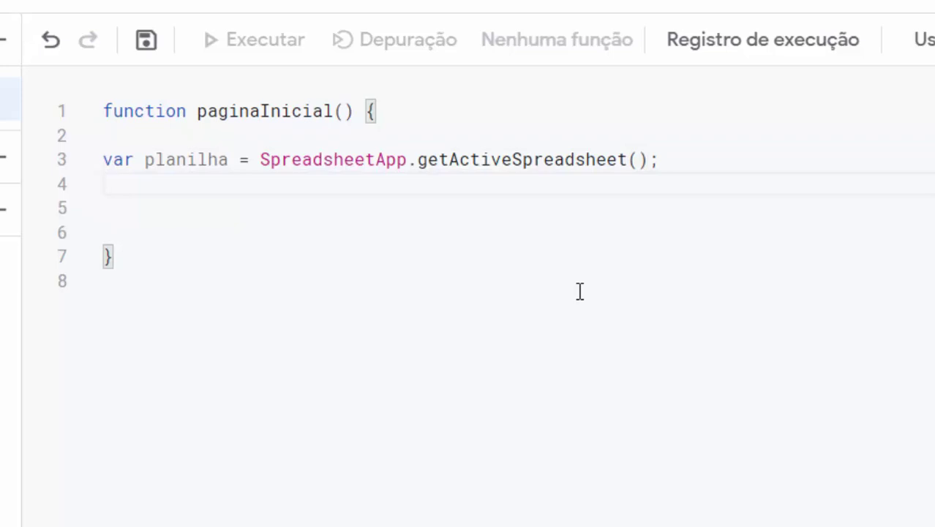
{"action": "key", "text": "Return"}
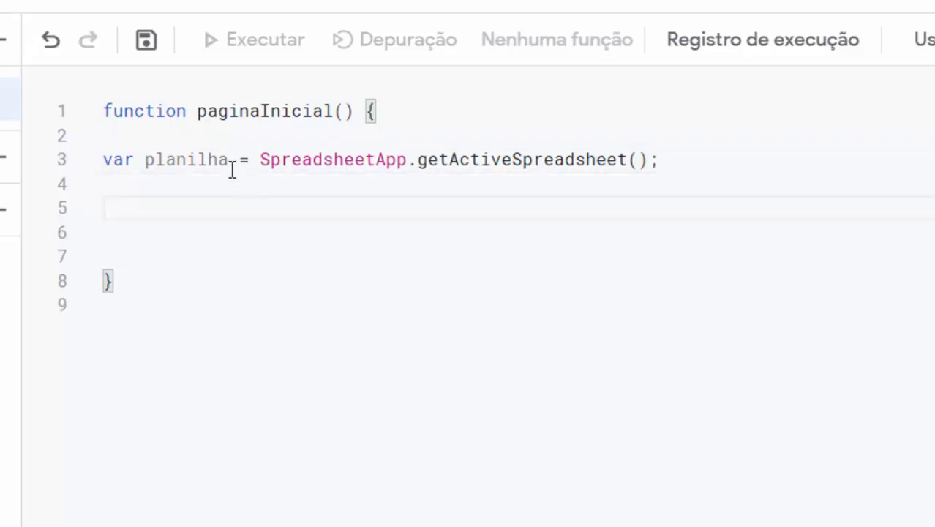
- Write planilha.setActiveSheet(planilha.getSheetByName('')) on line 5, leaving the sheet name empty
{"action": "left_click_drag", "start_coordinate": [229, 160], "coordinate": [145, 159]}
{"action": "key", "text": "ctrl+c"}
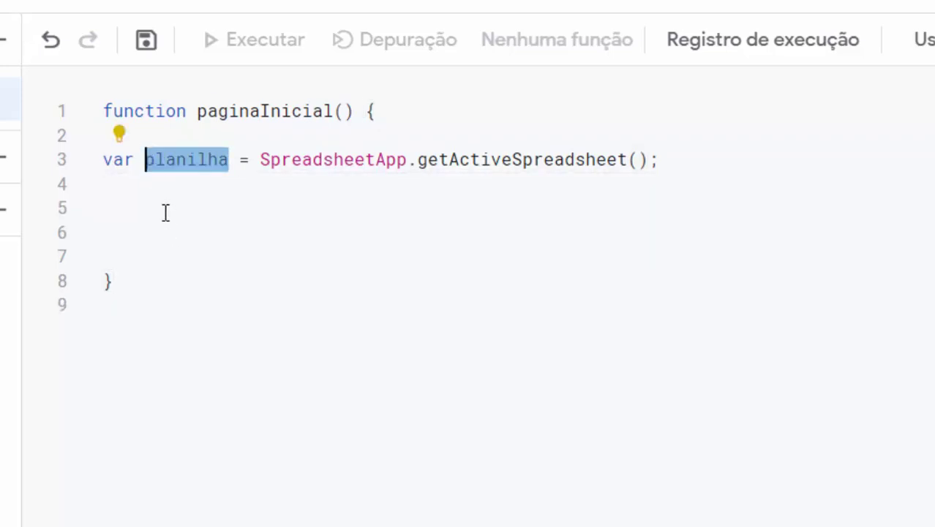
{"action": "left_click", "coordinate": [154, 198]}
{"action": "key", "text": "ctrl+v"}
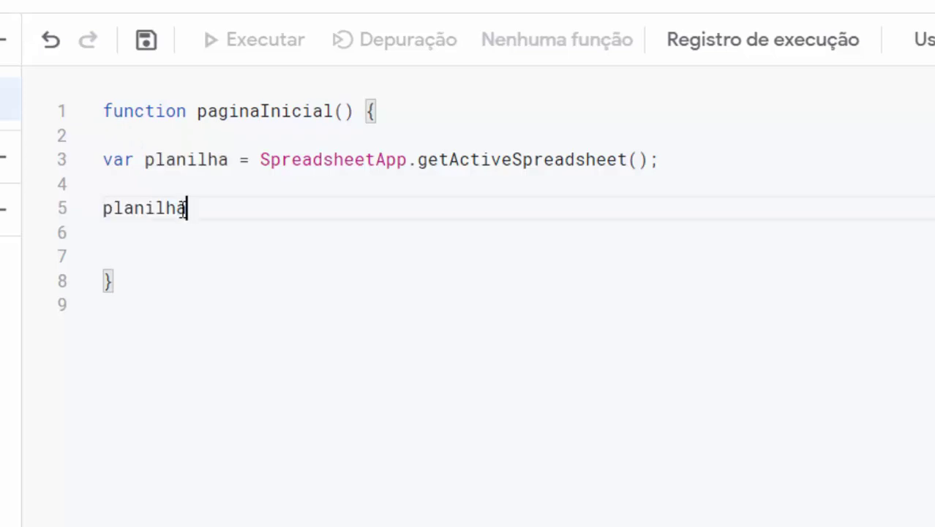
{"action": "type", "text": ".set"}
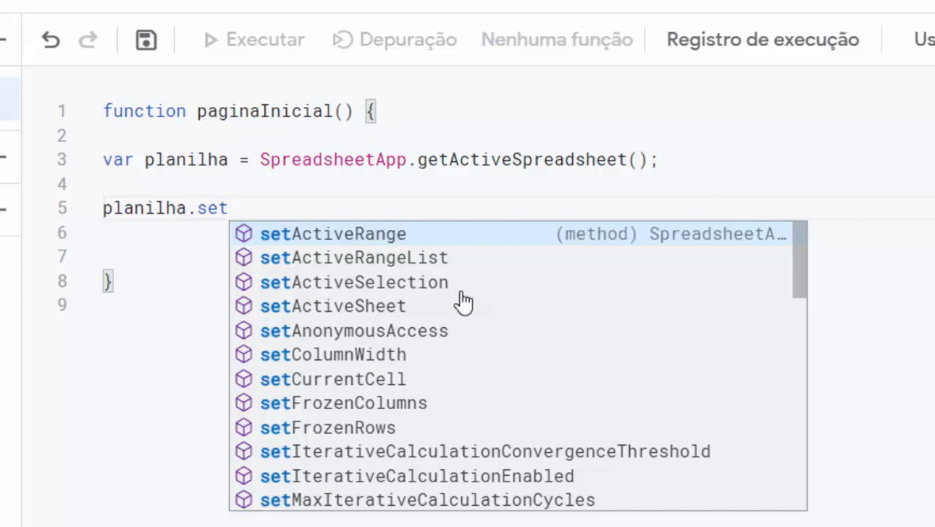
{"action": "left_click", "coordinate": [345, 313]}
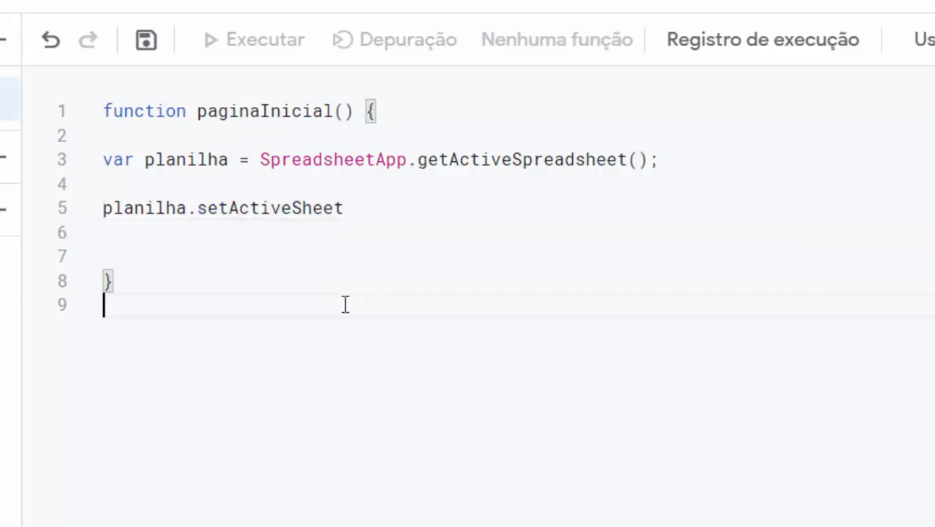
{"action": "left_click", "coordinate": [365, 209]}
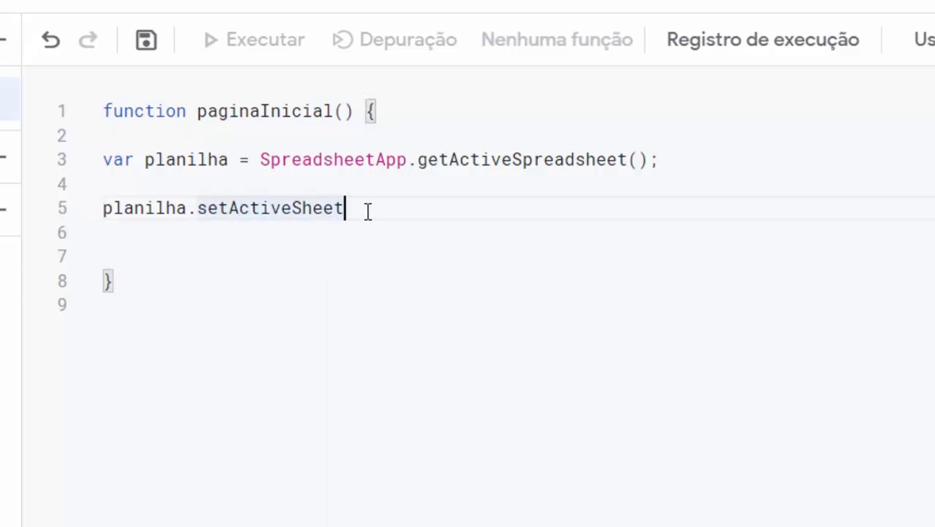
{"action": "type", "text": "("}
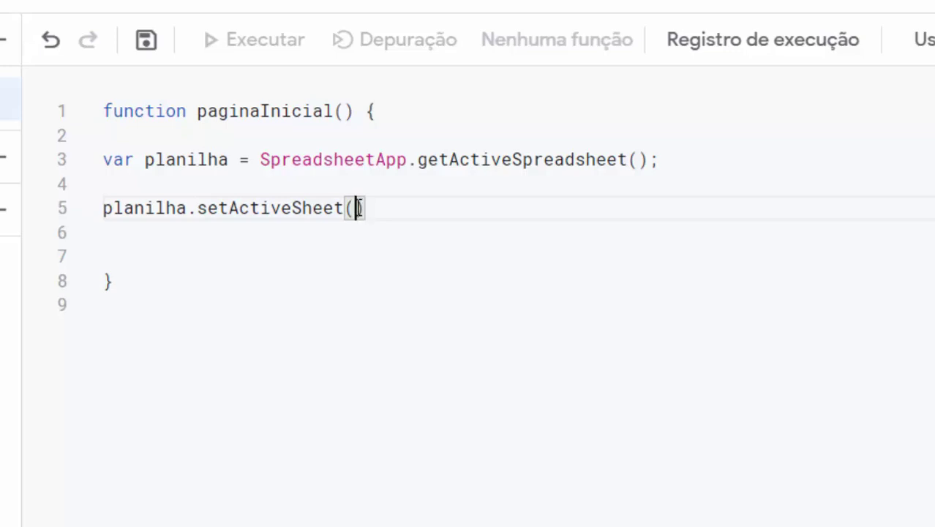
{"action": "type", "text": "plani"}
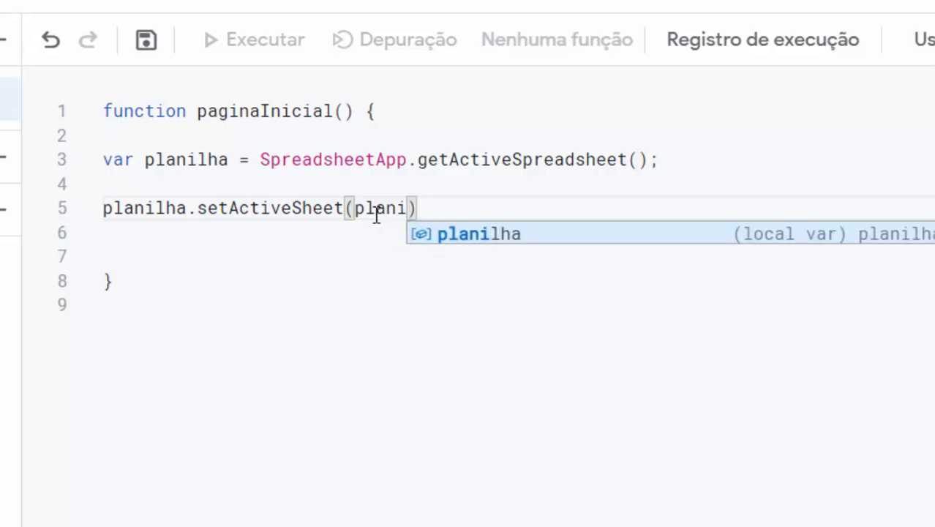
{"action": "left_click", "coordinate": [490, 233]}
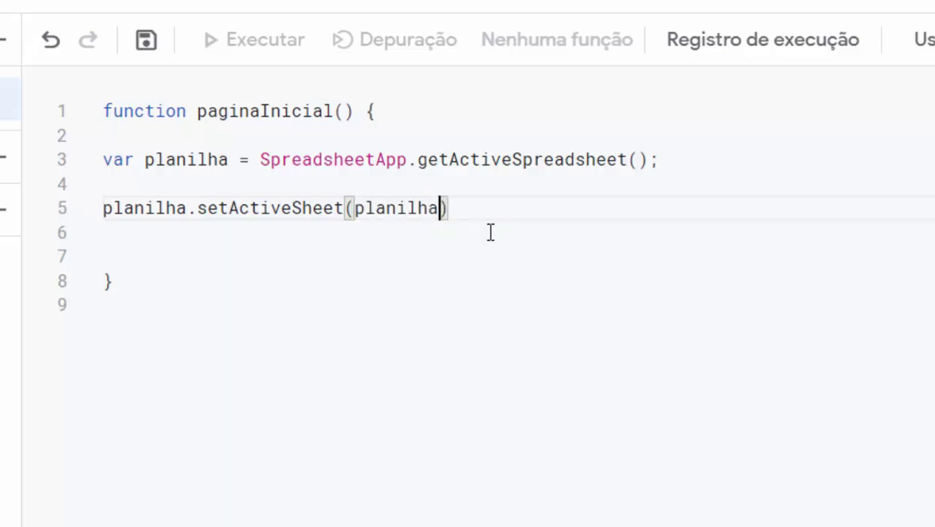
{"action": "type", "text": ".getsh"}
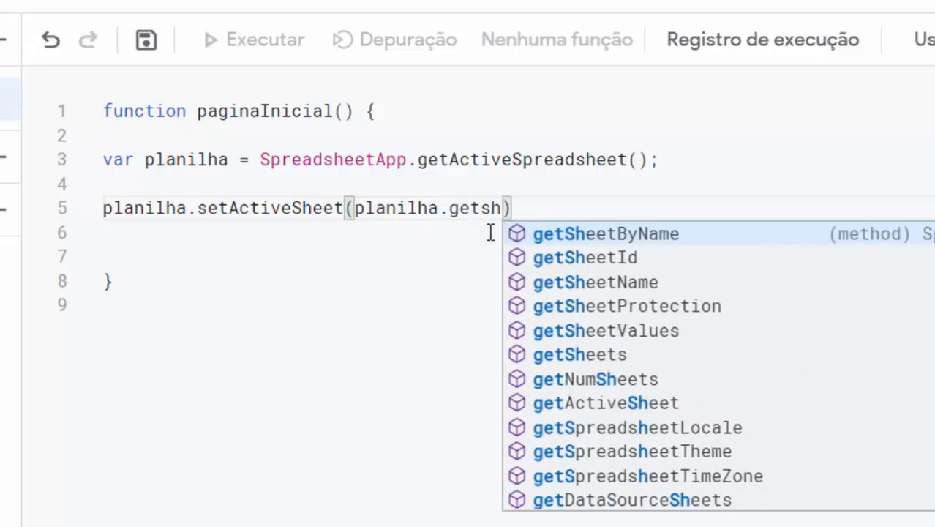
{"action": "left_click", "coordinate": [620, 233]}
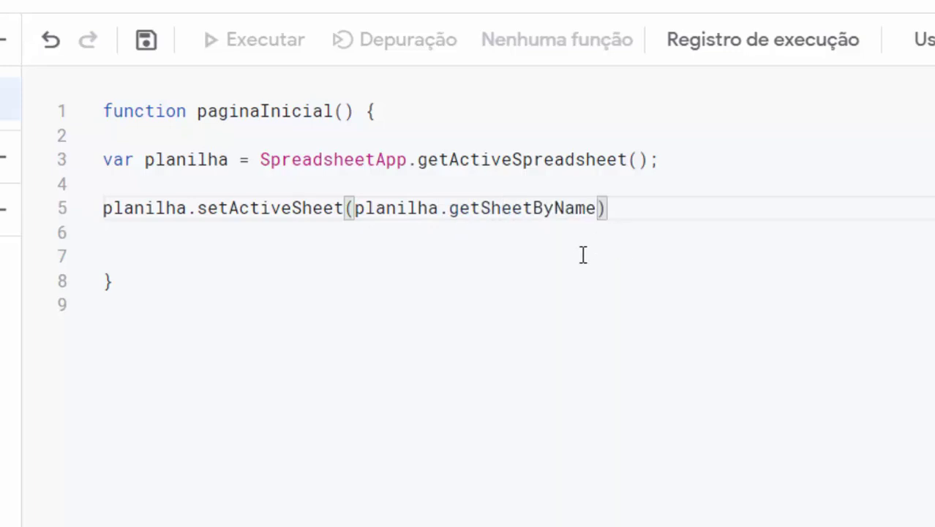
{"action": "type", "text": "()"}
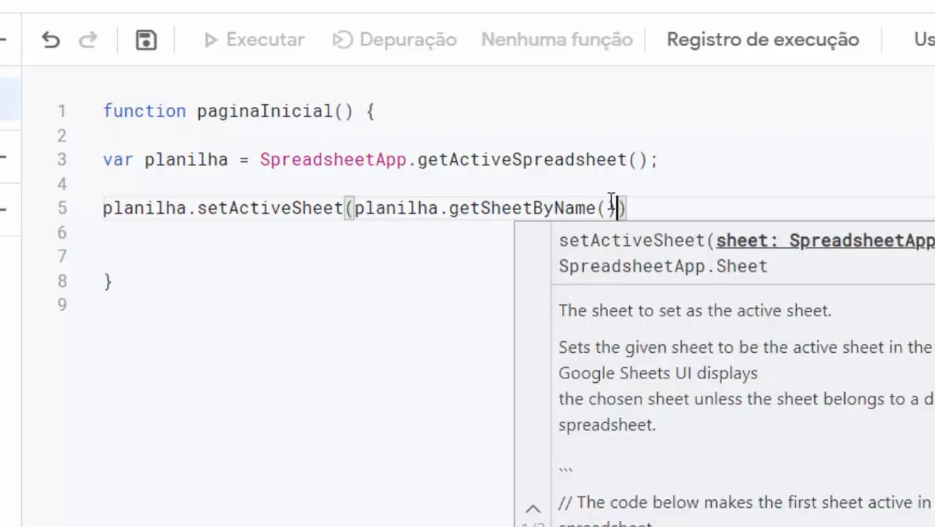
{"action": "key", "text": "Left"}
{"action": "type", "text": "'"}
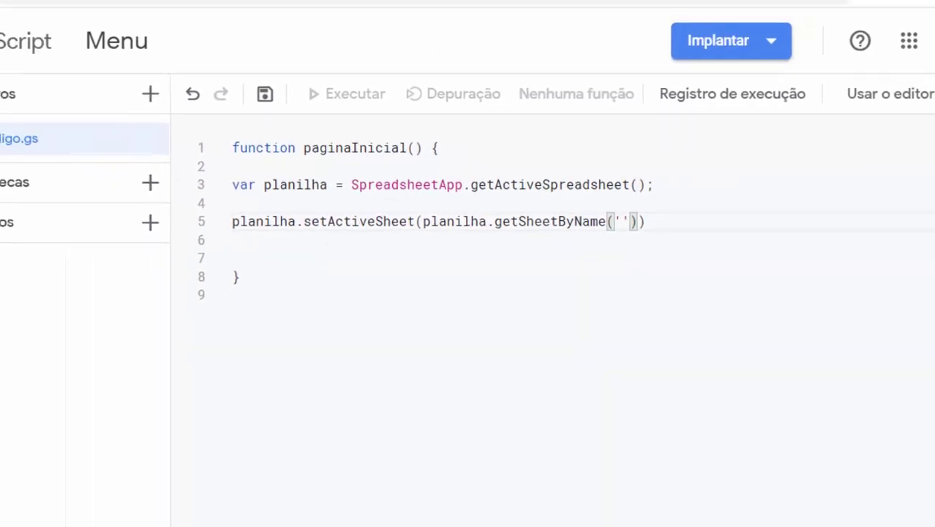
{"action": "left_click", "coordinate": [432, 11]}
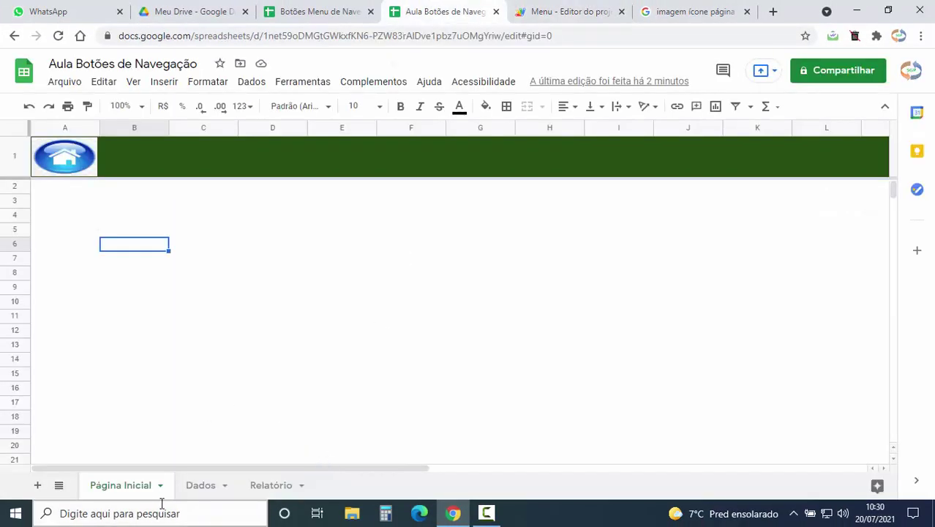
{"action": "left_click", "coordinate": [161, 486]}
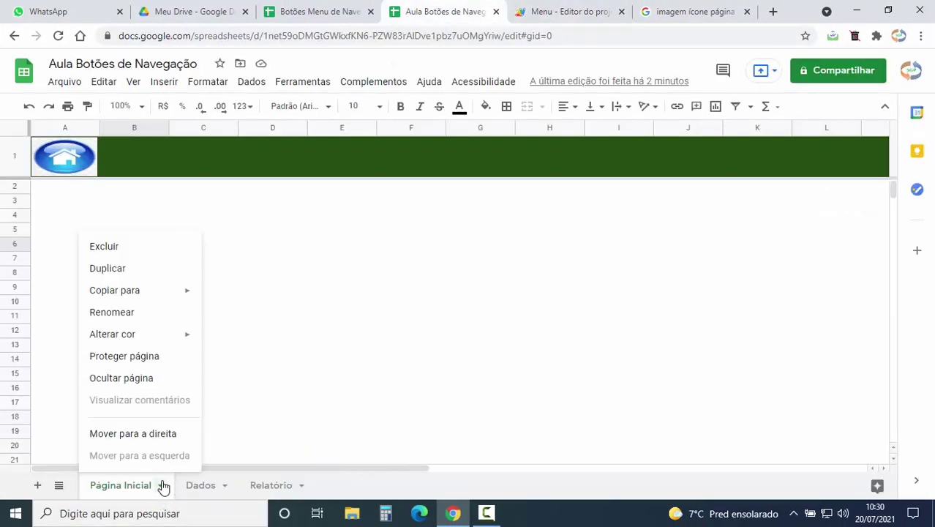
{"action": "left_click", "coordinate": [111, 312]}
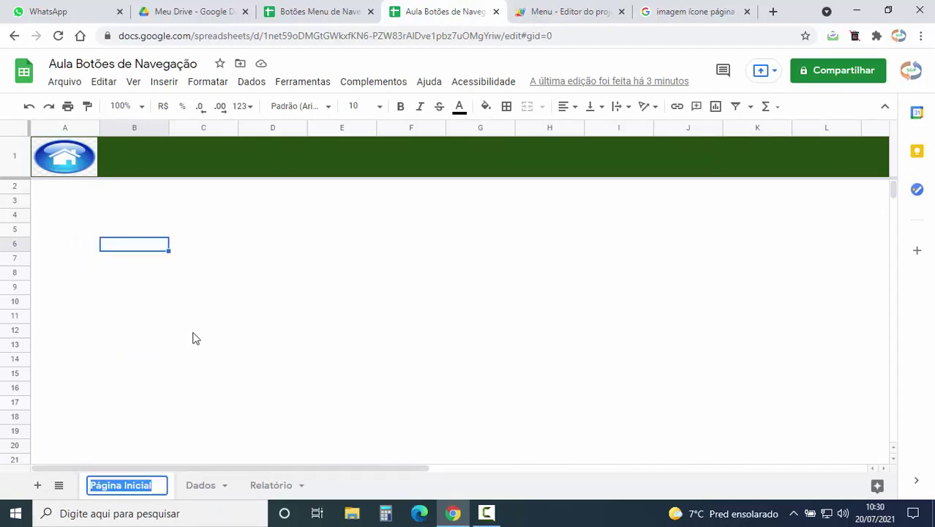
{"action": "left_click", "coordinate": [152, 389]}
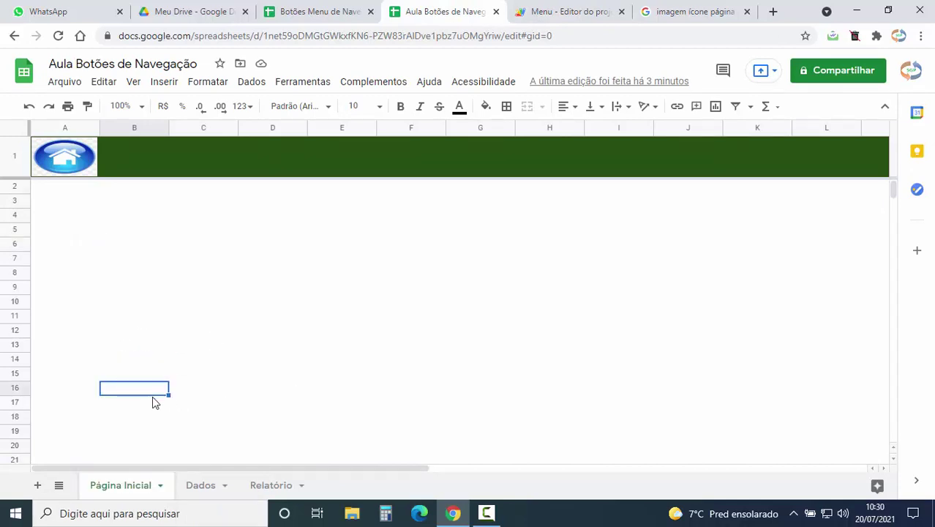
- Complete line 5 as getSheetByName('Página Inicial'), true); and remove the blank line
{"action": "left_click", "coordinate": [559, 11]}
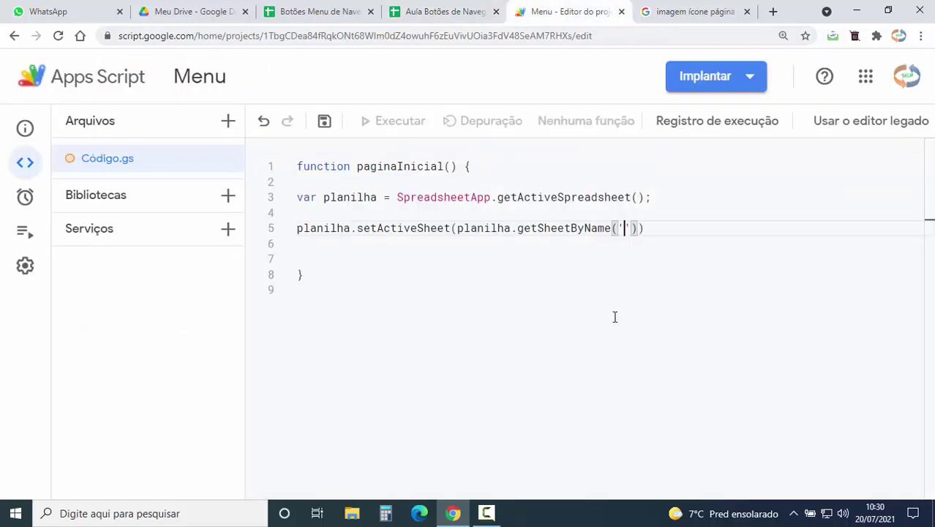
{"action": "type", "text": "Página Inicial"}
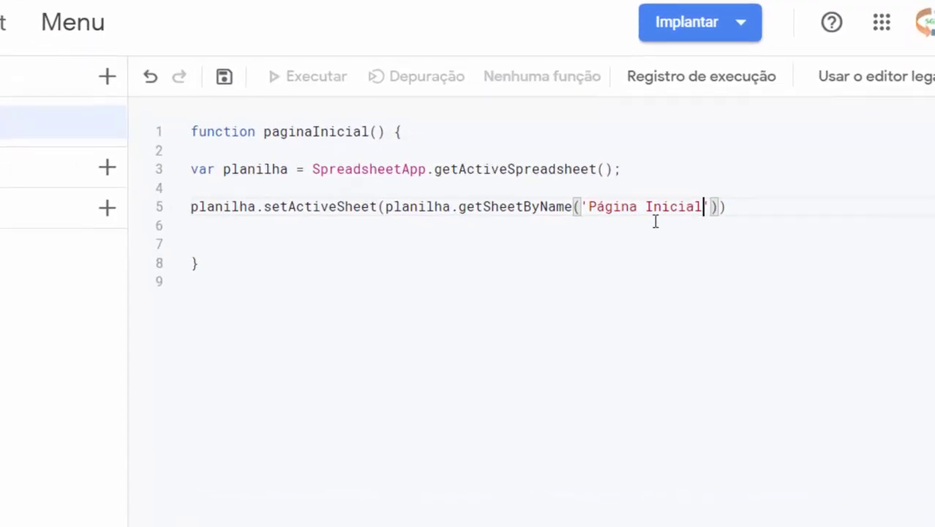
{"action": "key", "text": "Right"}
{"action": "key", "text": "Right"}
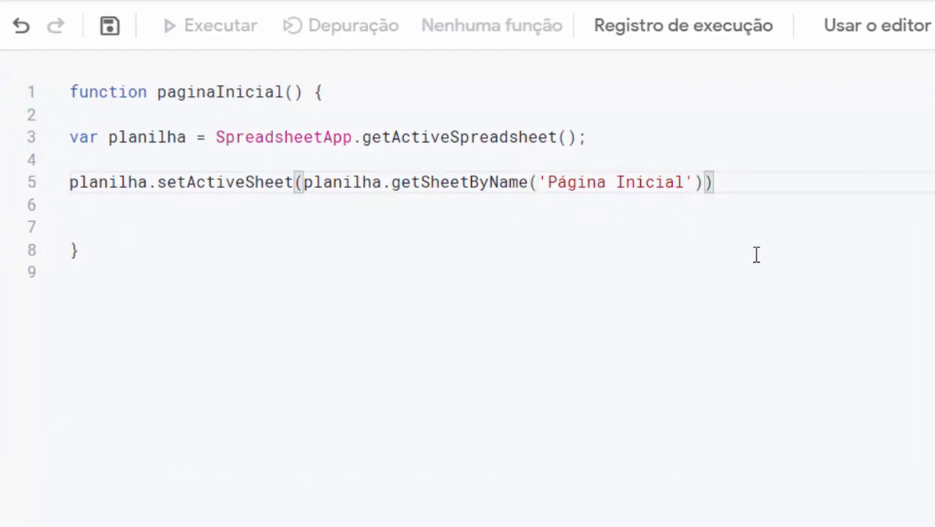
{"action": "type", "text": ",tru"}
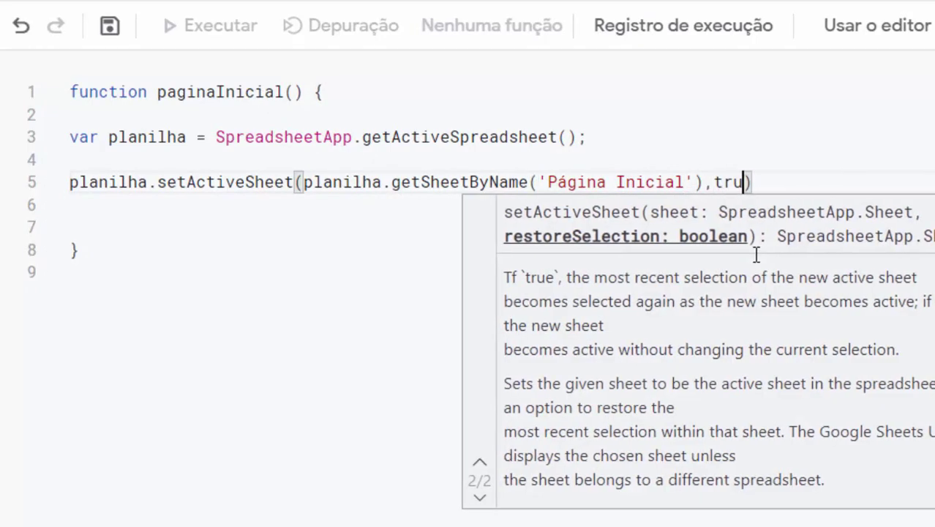
{"action": "type", "text": "e"}
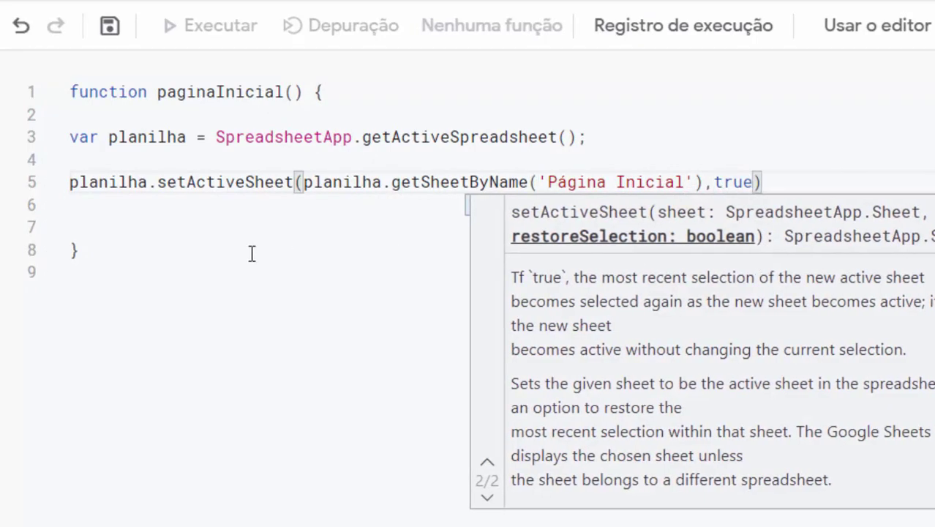
{"action": "left_click", "coordinate": [250, 253]}
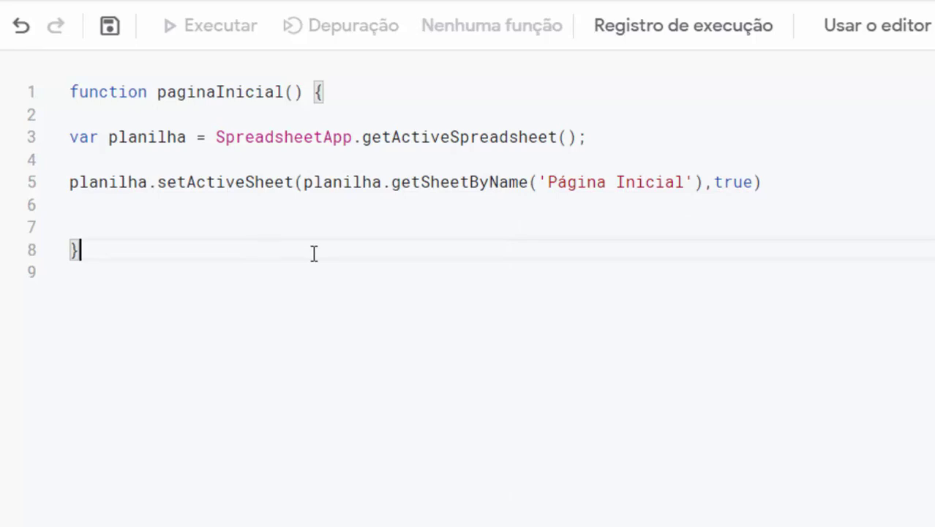
{"action": "left_click", "coordinate": [765, 182]}
{"action": "type", "text": ";"}
{"action": "left_click", "coordinate": [615, 140]}
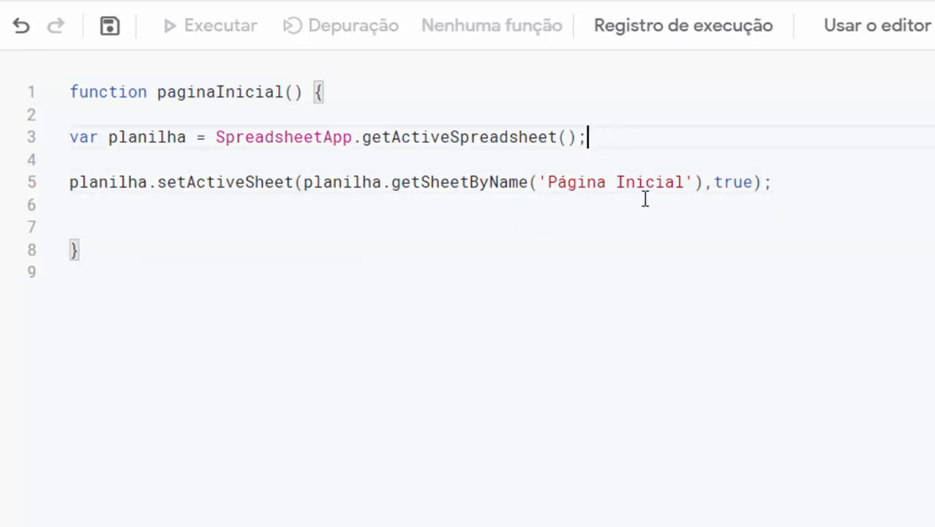
{"action": "key", "text": "Delete"}
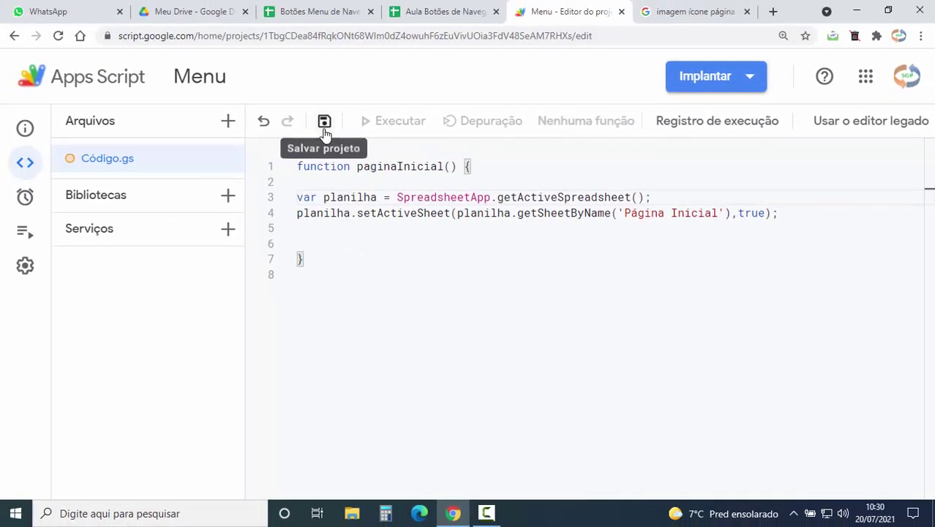
- Save the project, copy the name paginaInicial, and select the spreadsheet's house image
{"action": "left_click", "coordinate": [324, 123]}
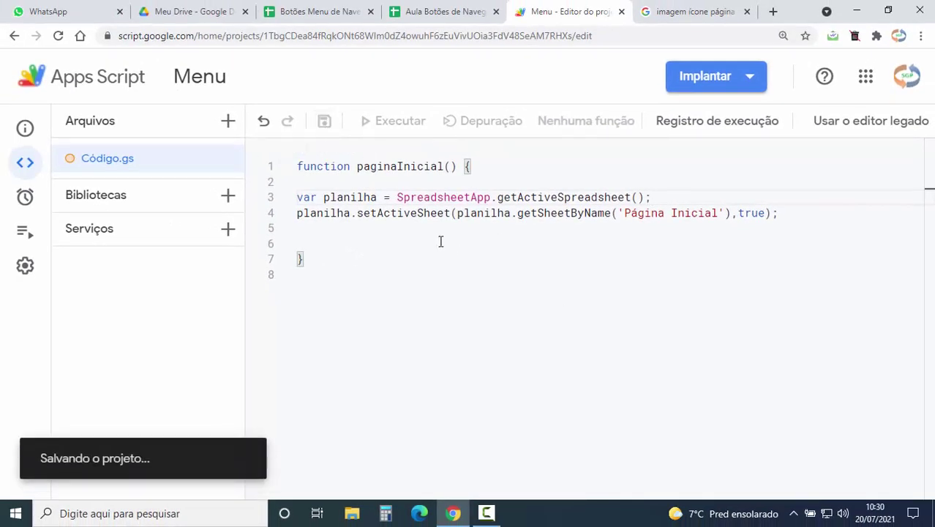
{"action": "left_click_drag", "start_coordinate": [358, 166], "coordinate": [445, 166]}
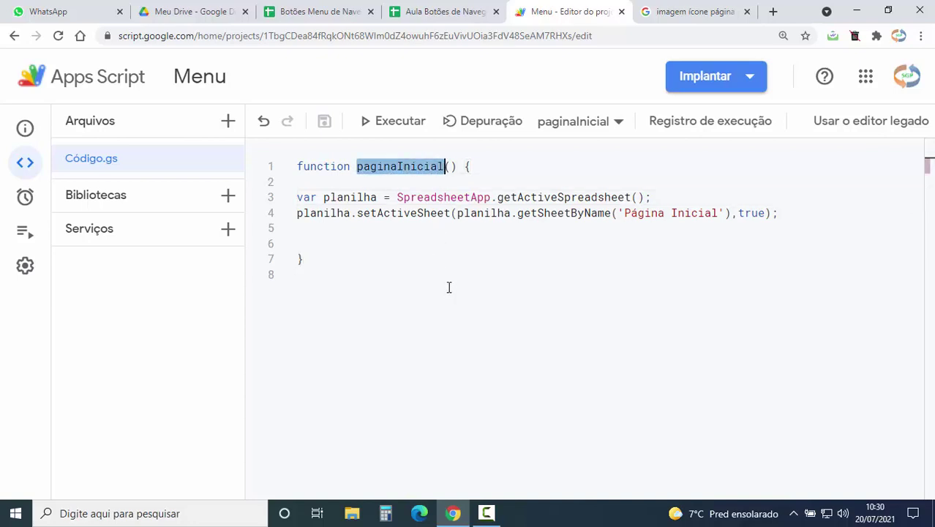
{"action": "left_click", "coordinate": [429, 12]}
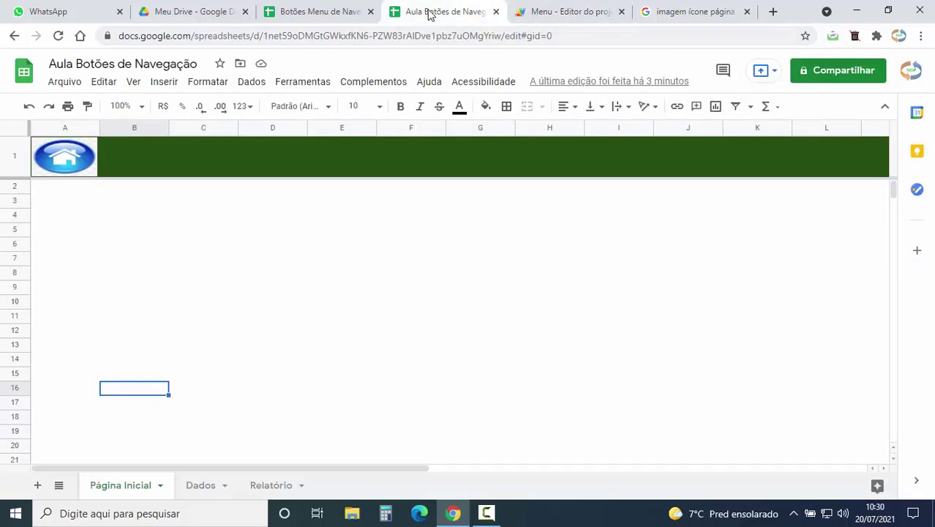
{"action": "left_click", "coordinate": [71, 159]}
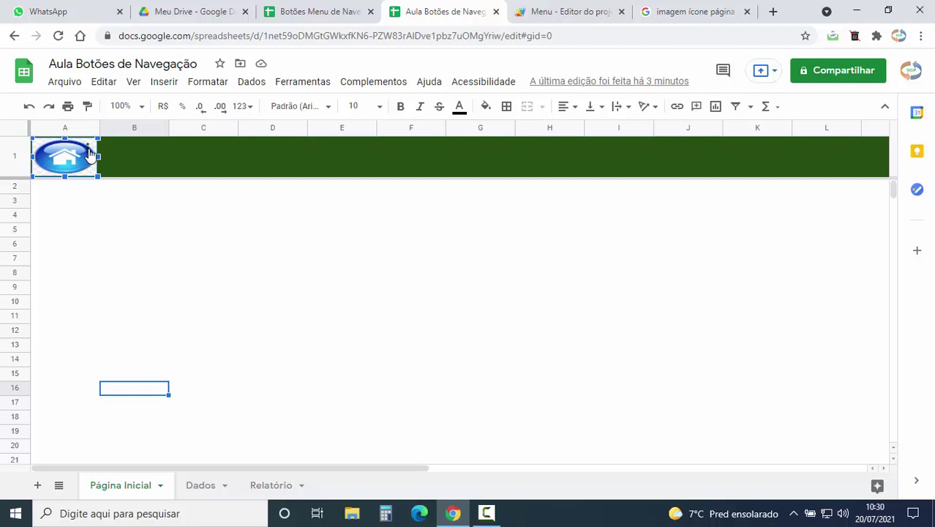
- Assign the paginaInicial script to the house image on the Página Inicial sheet
{"action": "left_click", "coordinate": [89, 152]}
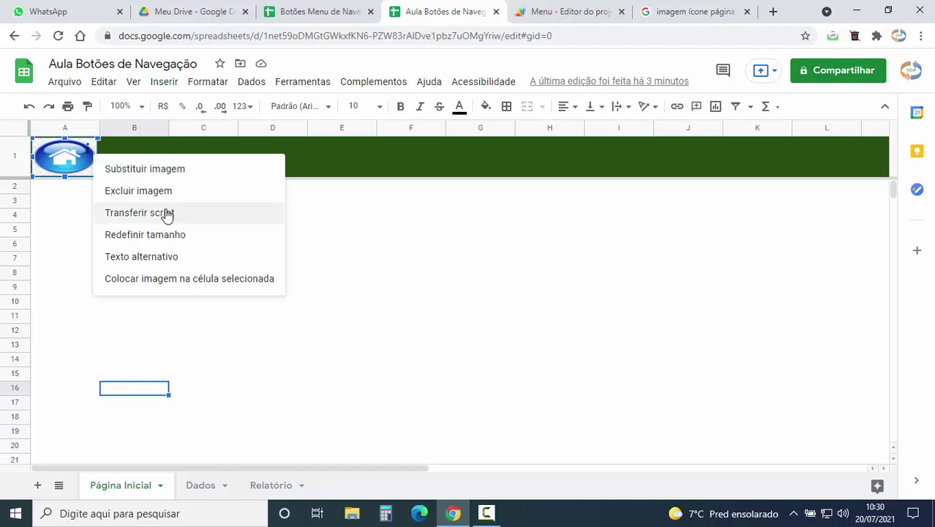
{"action": "left_click", "coordinate": [167, 214]}
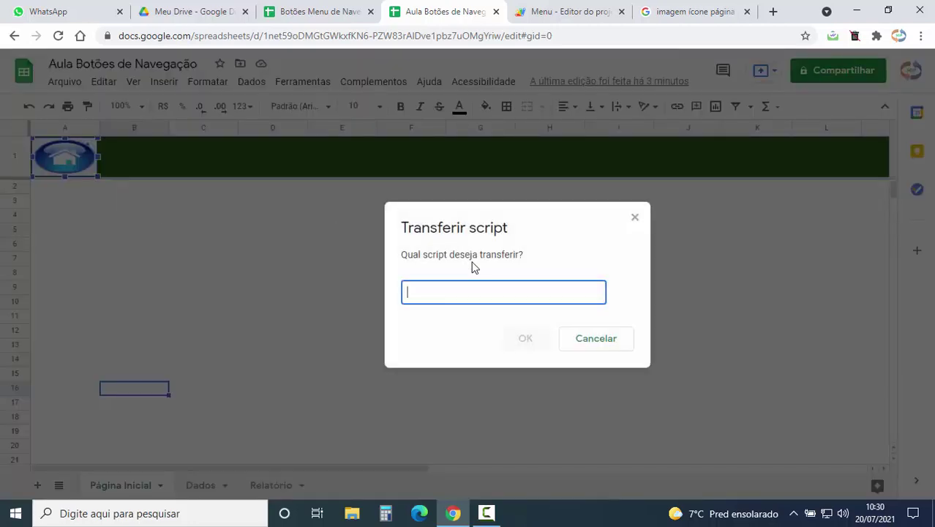
{"action": "type", "text": "paginaInicial"}
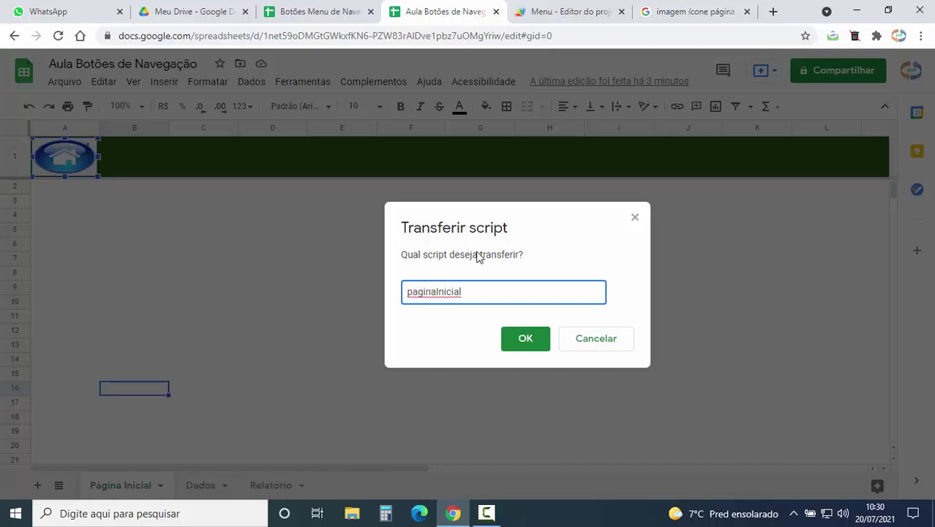
{"action": "left_click", "coordinate": [524, 340]}
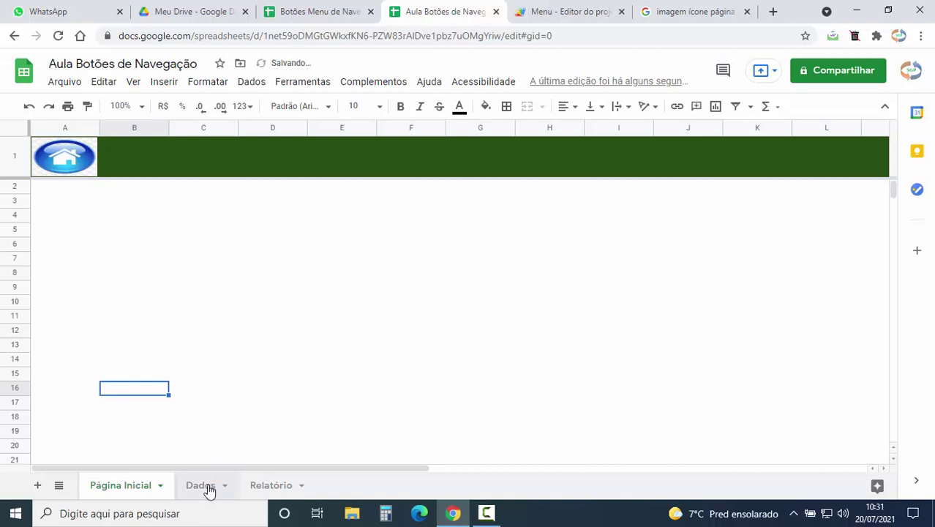
- Assign the paginaInicial script to the house image on the Dados sheet
{"action": "left_click", "coordinate": [207, 488]}
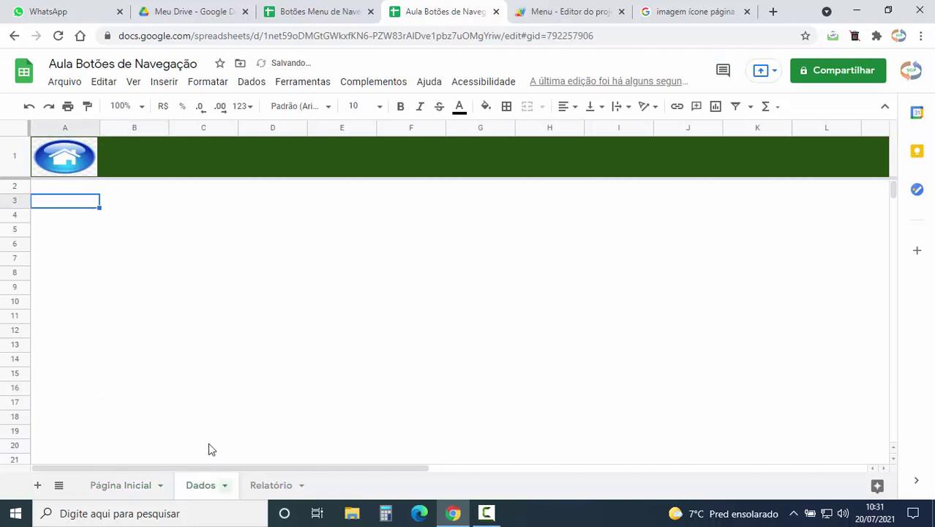
{"action": "left_click", "coordinate": [85, 169]}
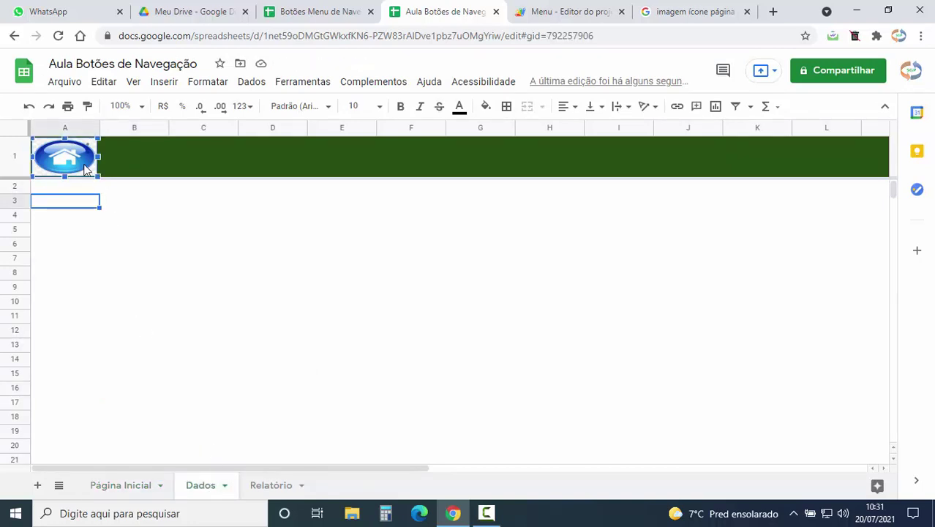
{"action": "left_click", "coordinate": [89, 155]}
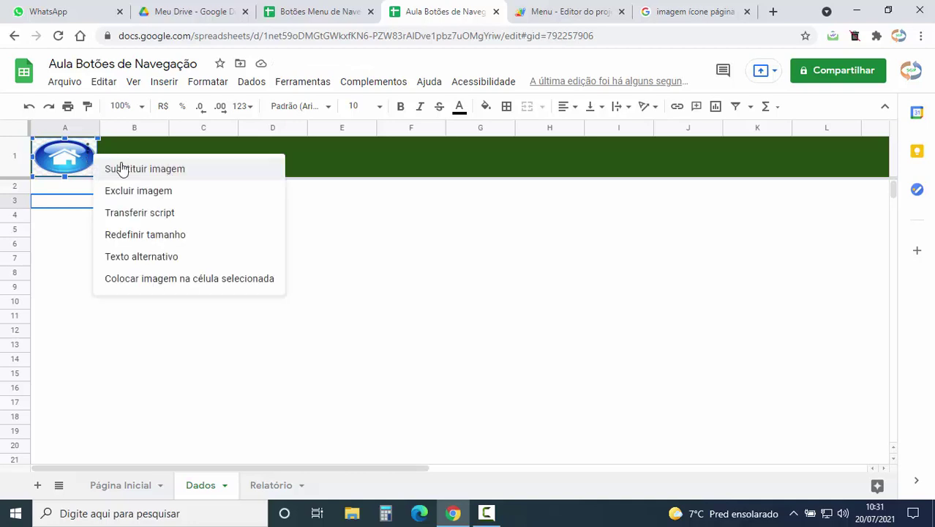
{"action": "left_click", "coordinate": [167, 213]}
{"action": "type", "text": "paginaInicial"}
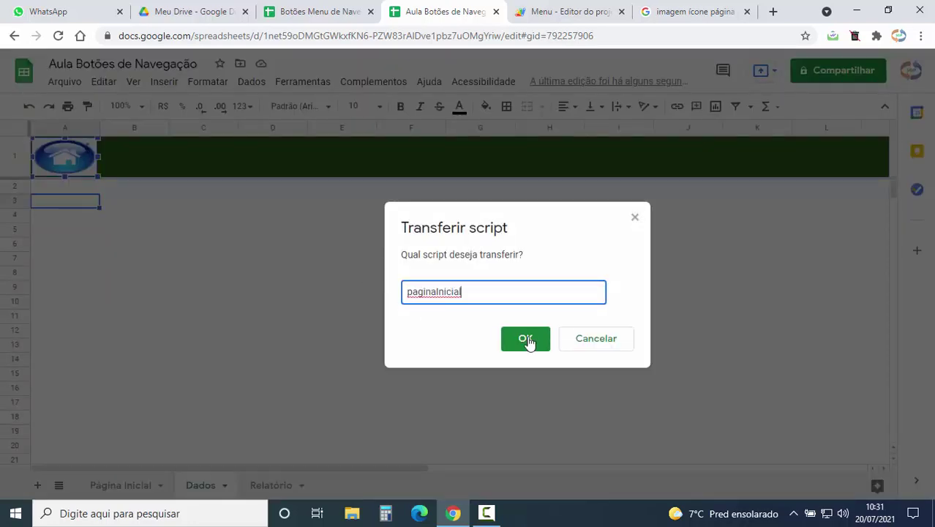
{"action": "left_click", "coordinate": [524, 339]}
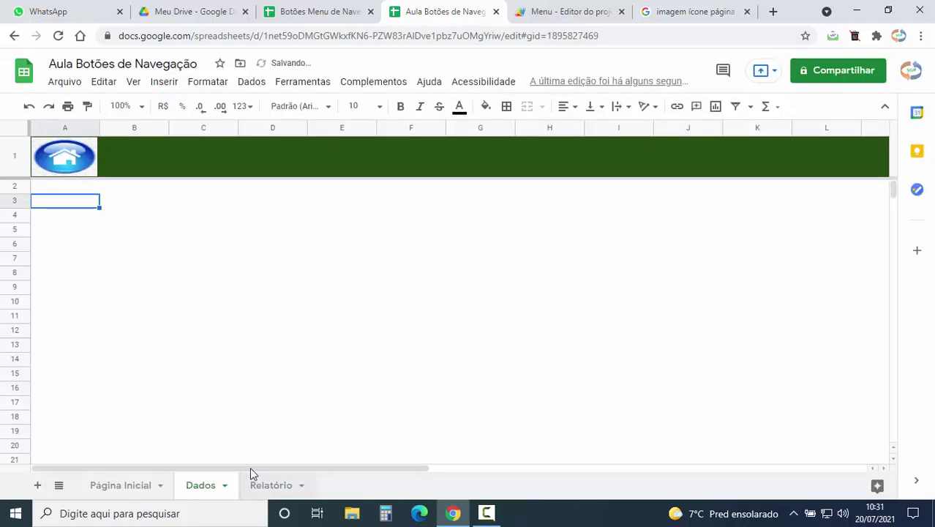
- Assign paginaInicial to the Relatório home image and click it to run
{"action": "left_click", "coordinate": [251, 483]}
{"action": "left_click", "coordinate": [92, 145]}
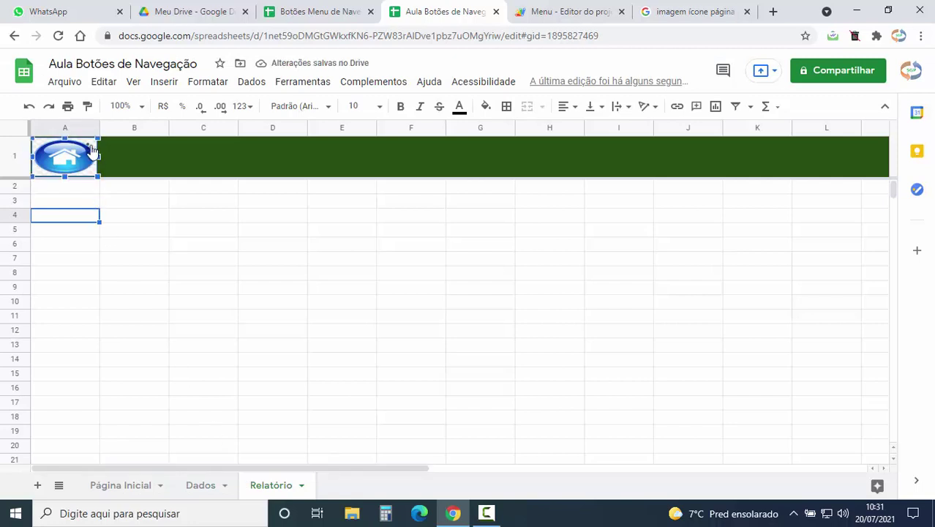
{"action": "left_click", "coordinate": [92, 150]}
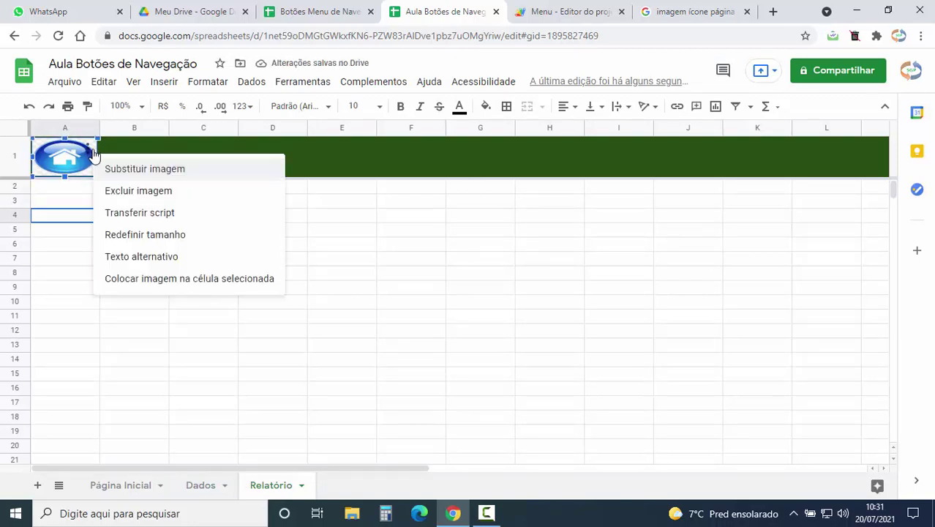
{"action": "left_click", "coordinate": [143, 211]}
{"action": "type", "text": "paginaInicial"}
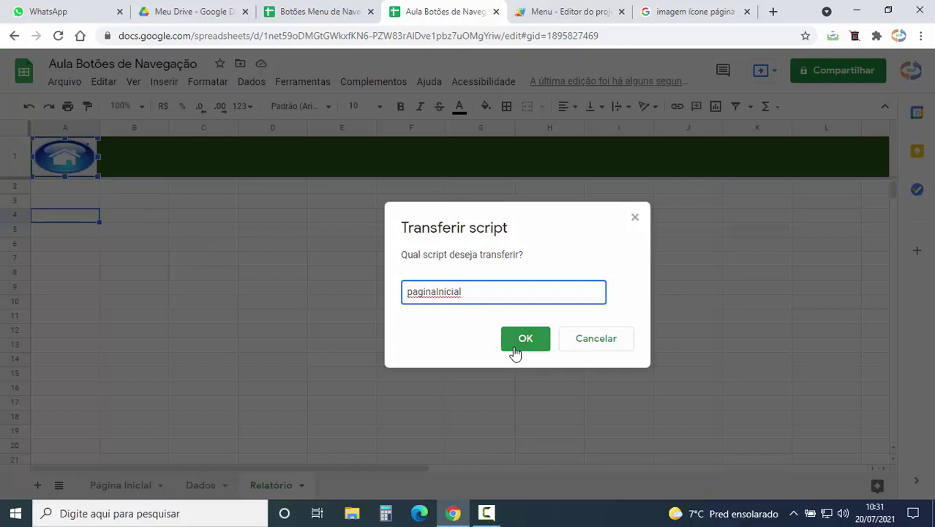
{"action": "left_click", "coordinate": [520, 344]}
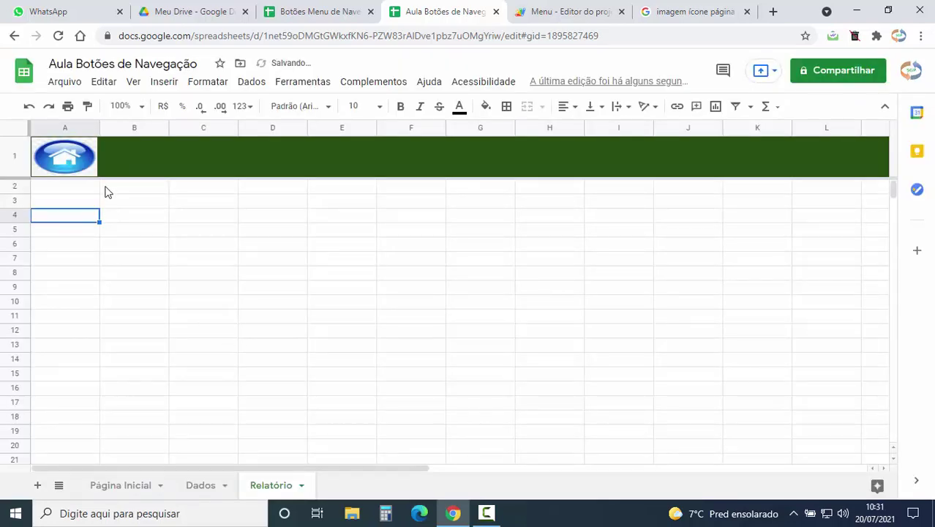
{"action": "left_click", "coordinate": [69, 158]}
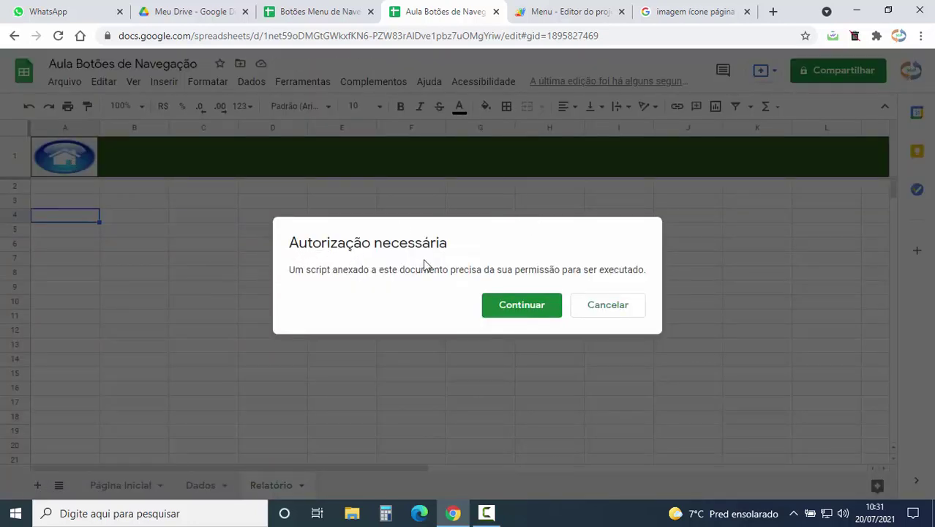
- Authorize the Menu script with the Google account, proceeding past the unverified-app warning
{"action": "left_click", "coordinate": [518, 313]}
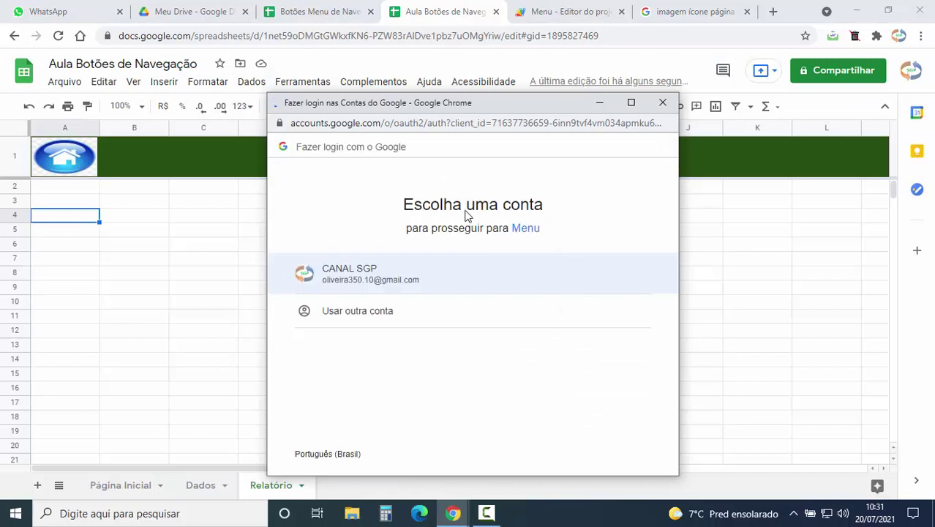
{"action": "left_click", "coordinate": [380, 277]}
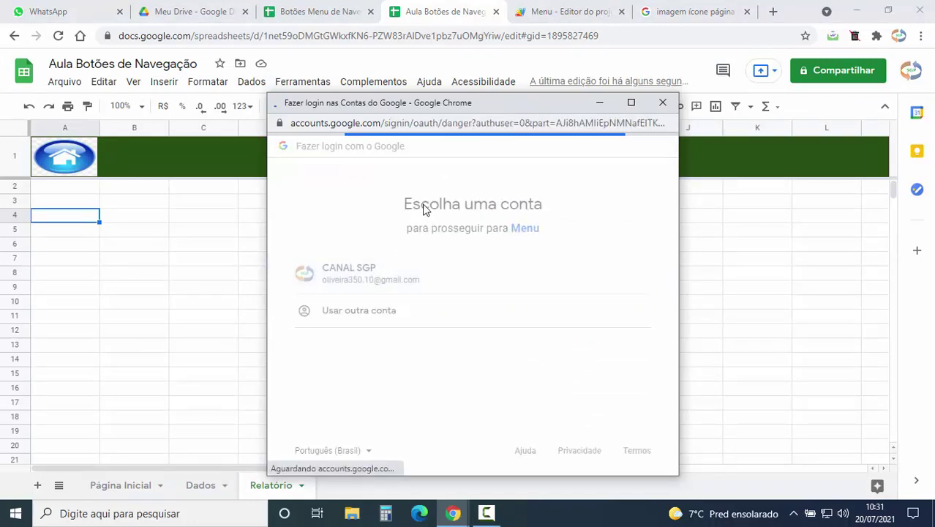
{"action": "left_click", "coordinate": [303, 370]}
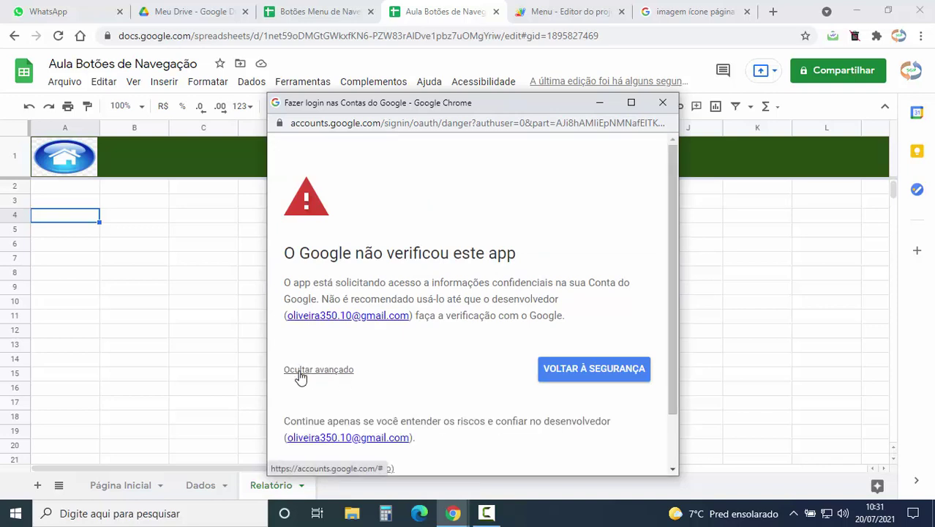
{"action": "scroll", "coordinate": [372, 342], "scroll_direction": "down", "scroll_amount": 1}
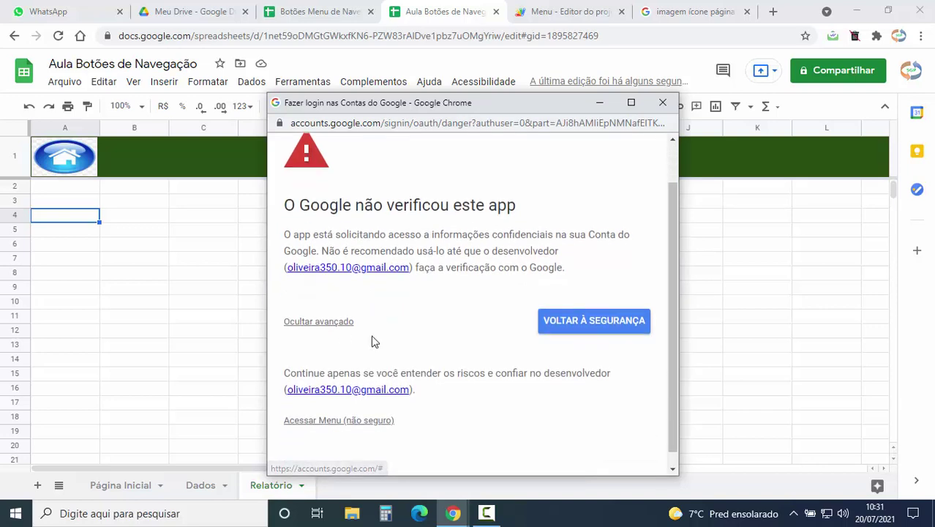
{"action": "left_click", "coordinate": [317, 407]}
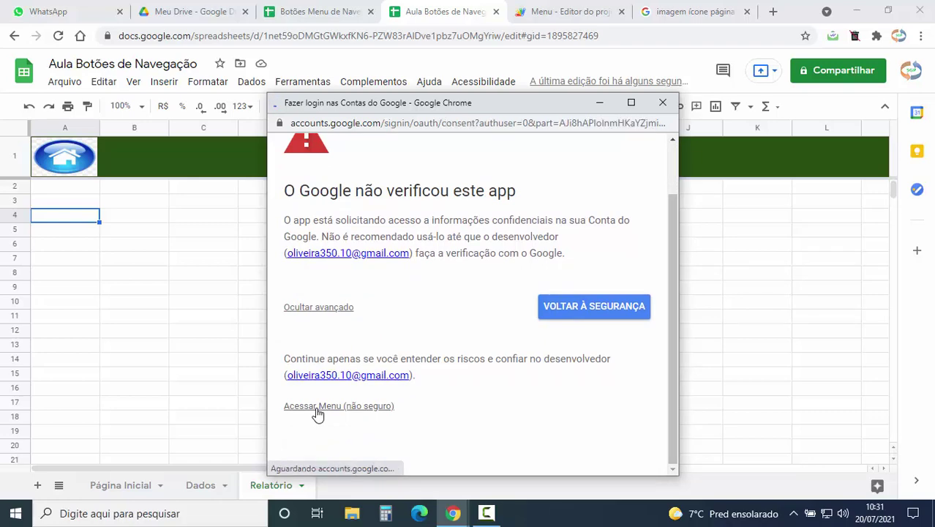
{"action": "scroll", "coordinate": [630, 261], "scroll_direction": "down", "scroll_amount": 3}
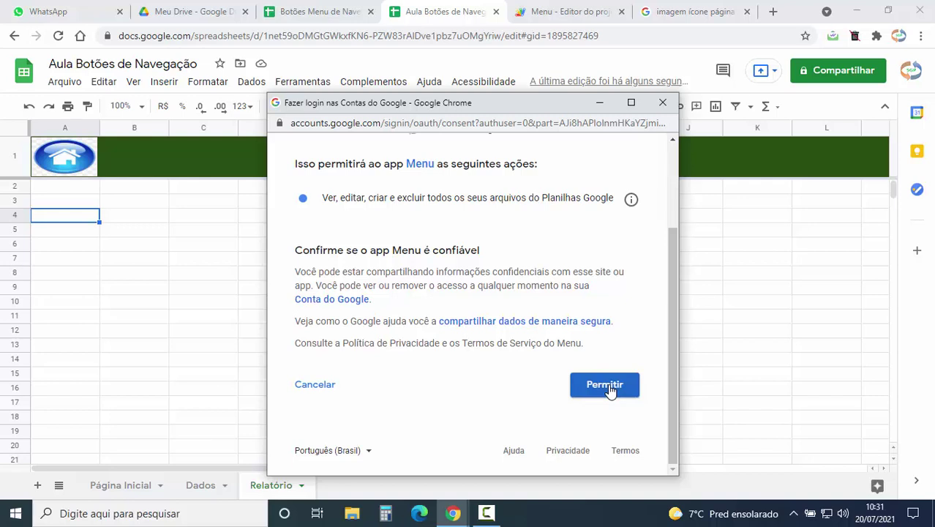
{"action": "left_click", "coordinate": [607, 385]}
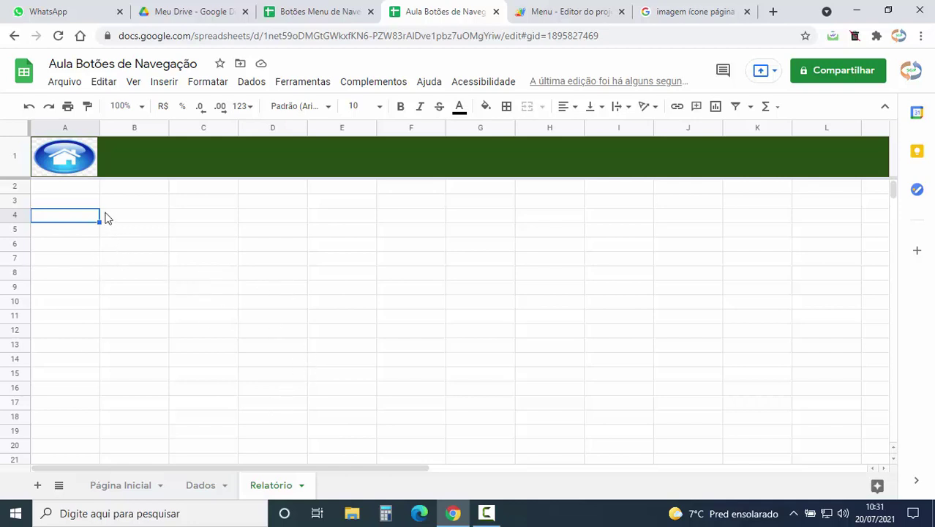
- Click the Relatório home image to jump to the Página Inicial sheet
{"action": "left_click", "coordinate": [67, 162]}
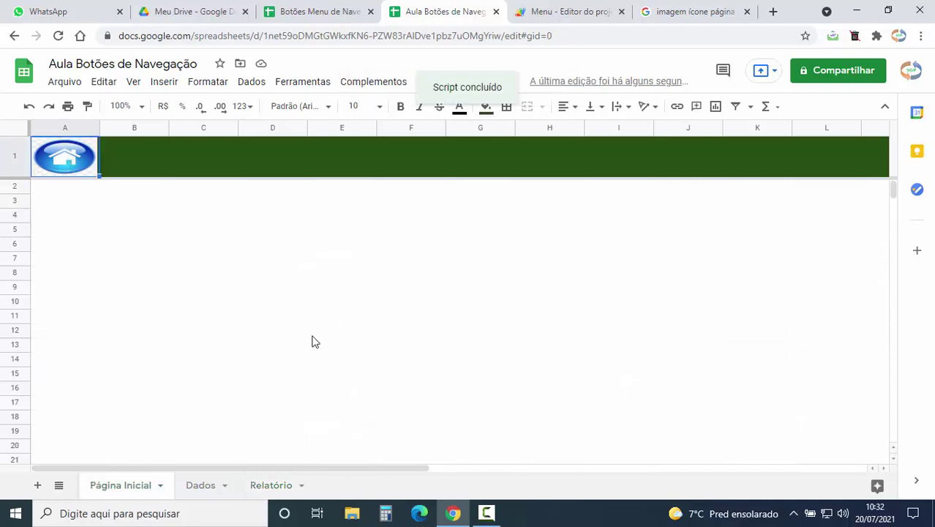
{"action": "left_click", "coordinate": [166, 305]}
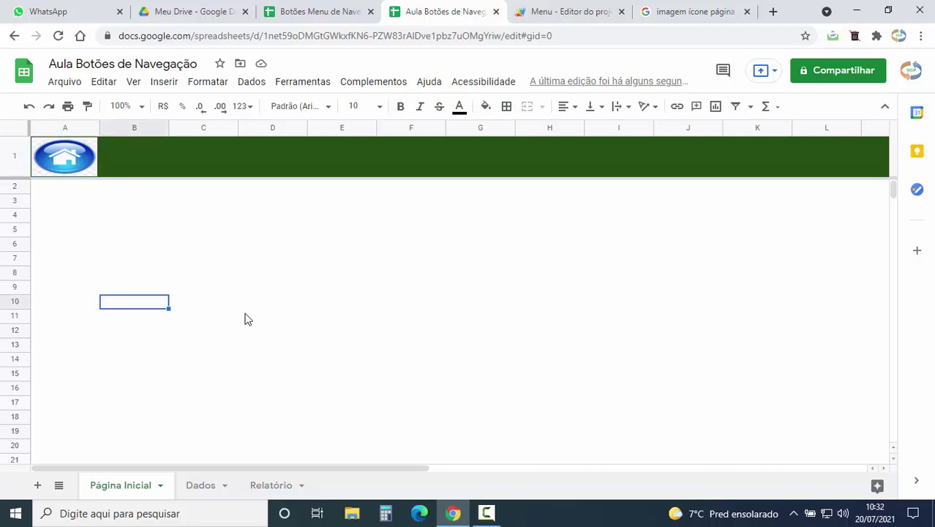
{"action": "left_click", "coordinate": [203, 258]}
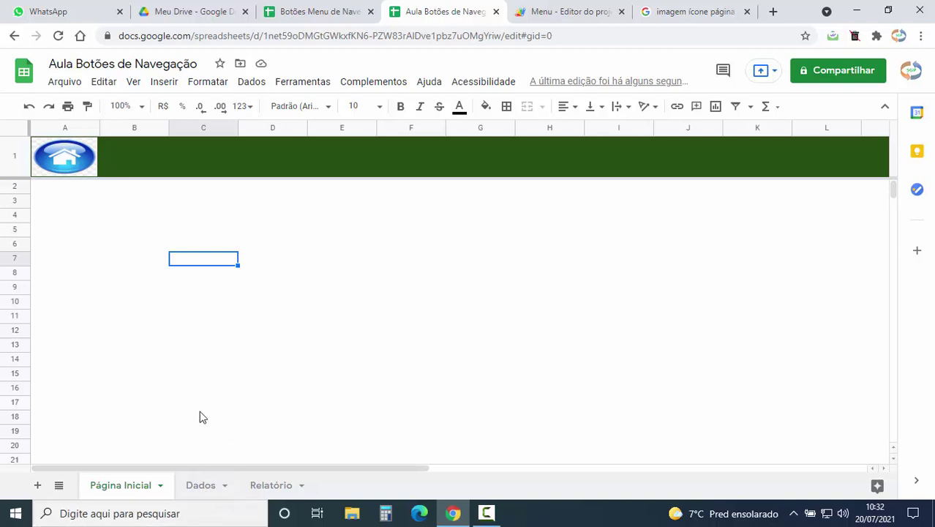
- Change the image search from 'página inicial' to 'banco de dados' icons and browse results
{"action": "left_click", "coordinate": [688, 9]}
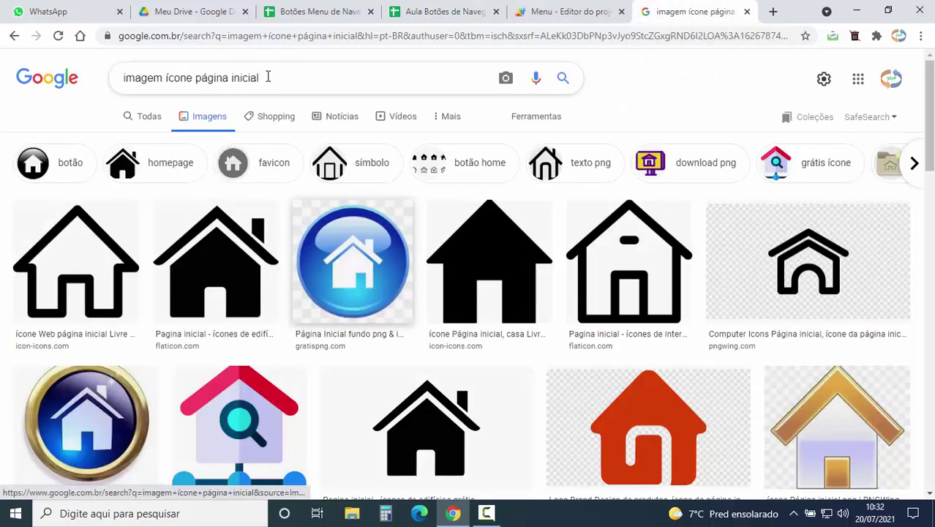
{"action": "left_click_drag", "start_coordinate": [268, 78], "coordinate": [195, 77]}
{"action": "type", "text": "b"}
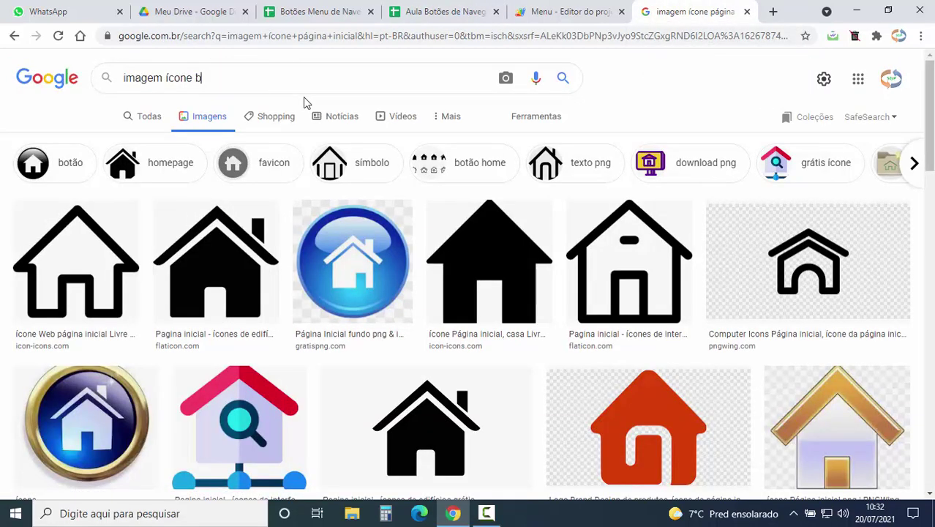
{"action": "type", "text": "anco de dad"}
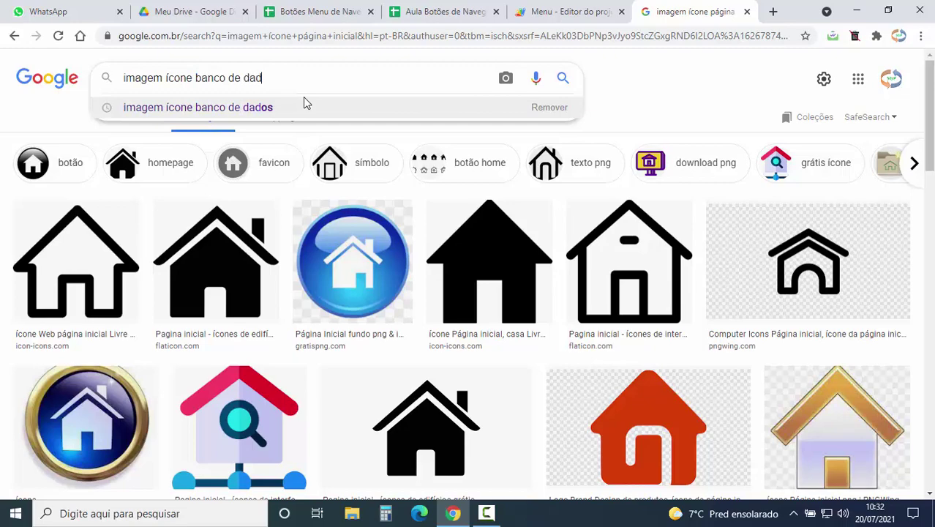
{"action": "type", "text": "os"}
{"action": "key", "text": "Return"}
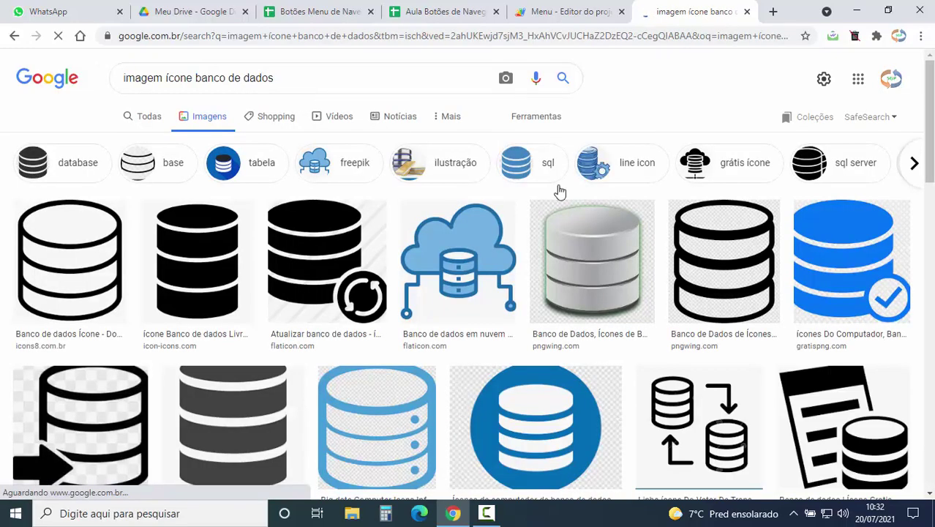
{"action": "scroll", "coordinate": [581, 180], "scroll_direction": "down", "scroll_amount": 1}
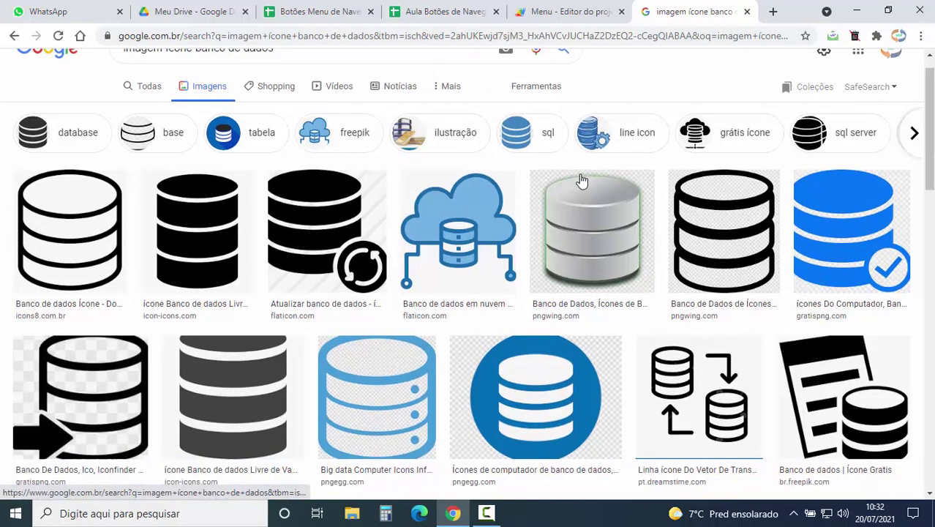
{"action": "scroll", "coordinate": [582, 180], "scroll_direction": "down", "scroll_amount": 2}
{"action": "scroll", "coordinate": [589, 180], "scroll_direction": "up", "scroll_amount": 1}
{"action": "scroll", "coordinate": [596, 180], "scroll_direction": "up", "scroll_amount": 1}
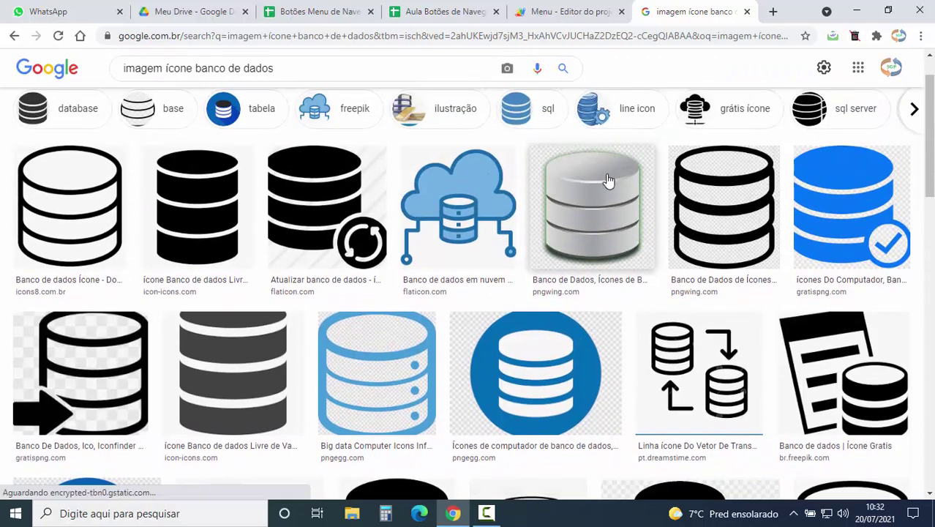
{"action": "scroll", "coordinate": [607, 180], "scroll_direction": "down", "scroll_amount": 3}
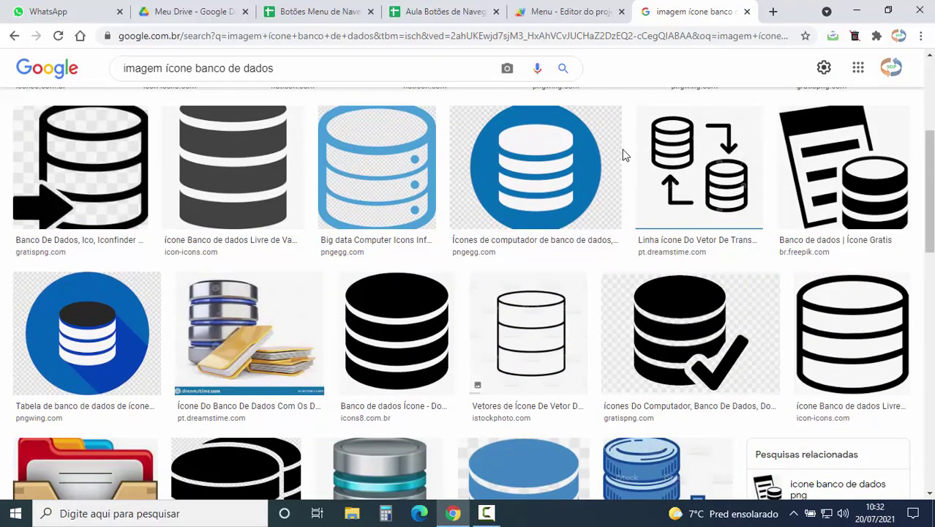
{"action": "scroll", "coordinate": [625, 151], "scroll_direction": "up", "scroll_amount": 1}
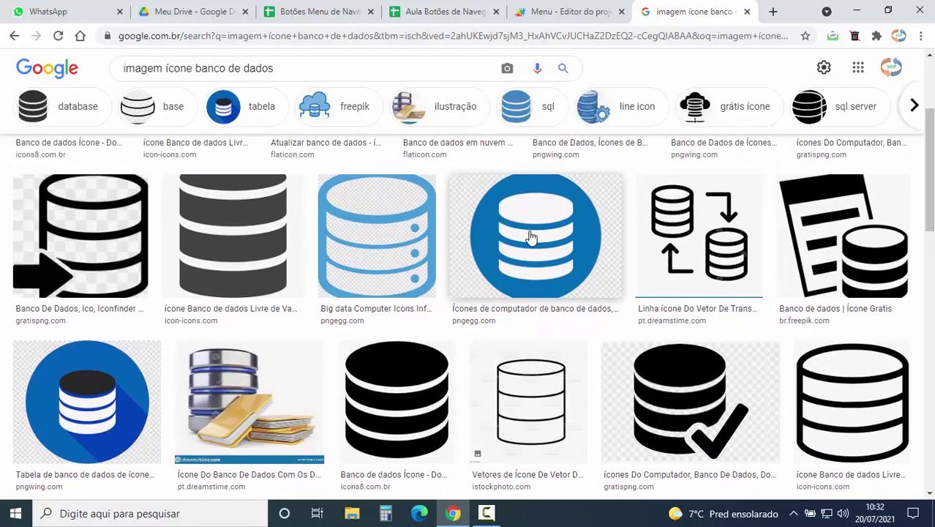
- Save the blue round database icon to Downloads as Banco Dados.png
{"action": "right_click", "coordinate": [531, 236]}
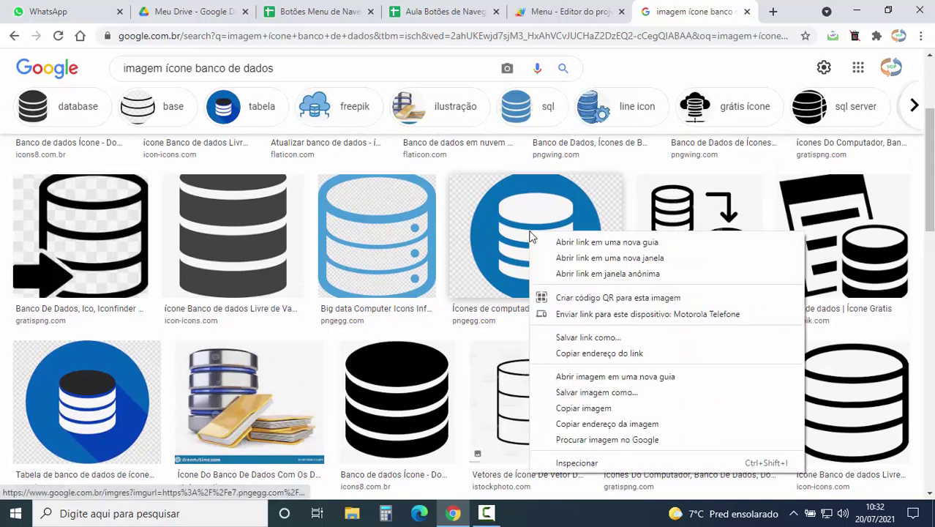
{"action": "left_click", "coordinate": [611, 393]}
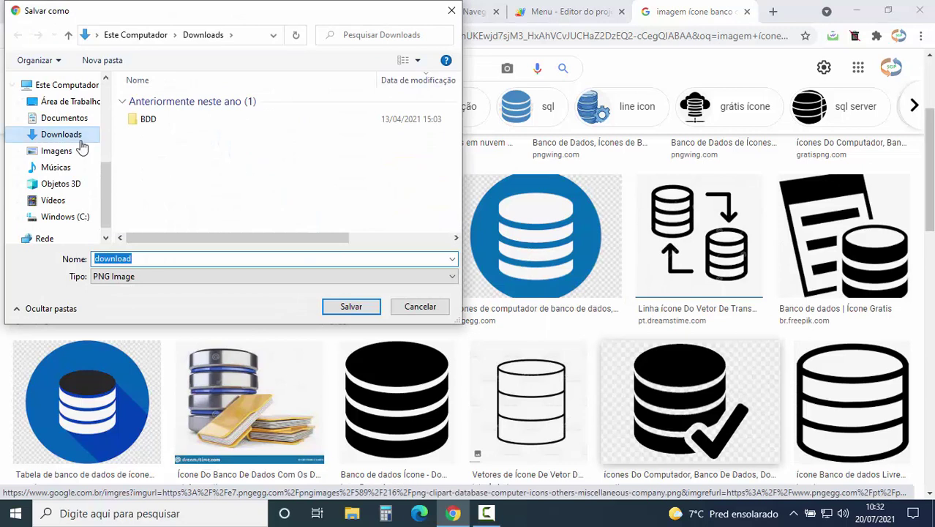
{"action": "left_click", "coordinate": [70, 141]}
{"action": "left_click", "coordinate": [162, 263]}
{"action": "type", "text": "Banco Dados"}
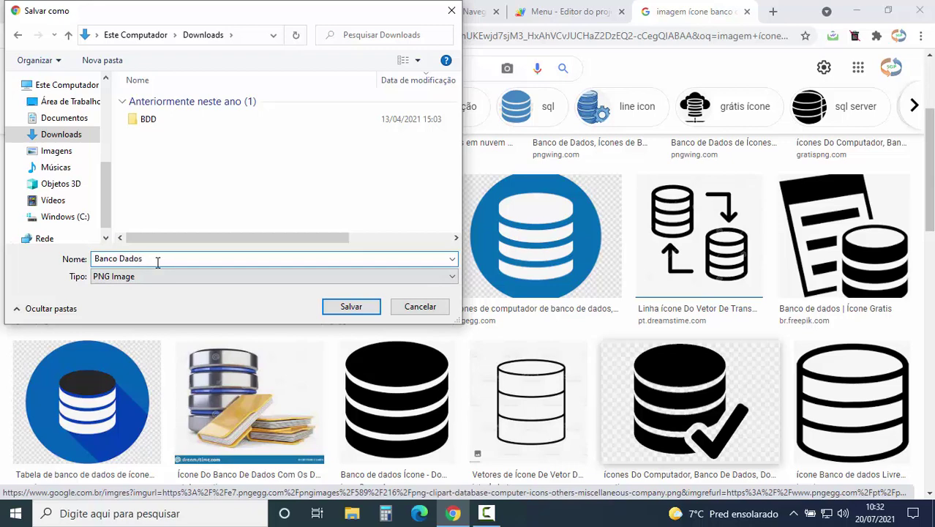
{"action": "left_click", "coordinate": [348, 308]}
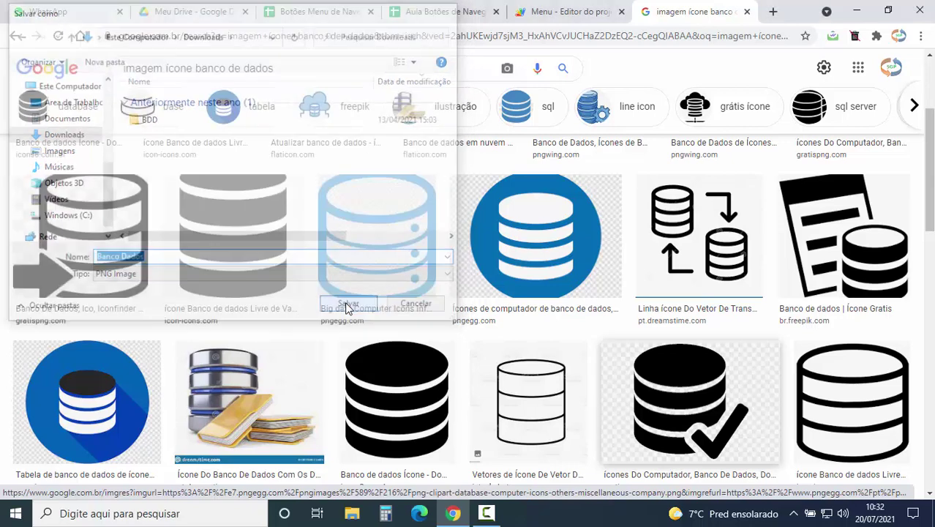
{"action": "left_click", "coordinate": [432, 12]}
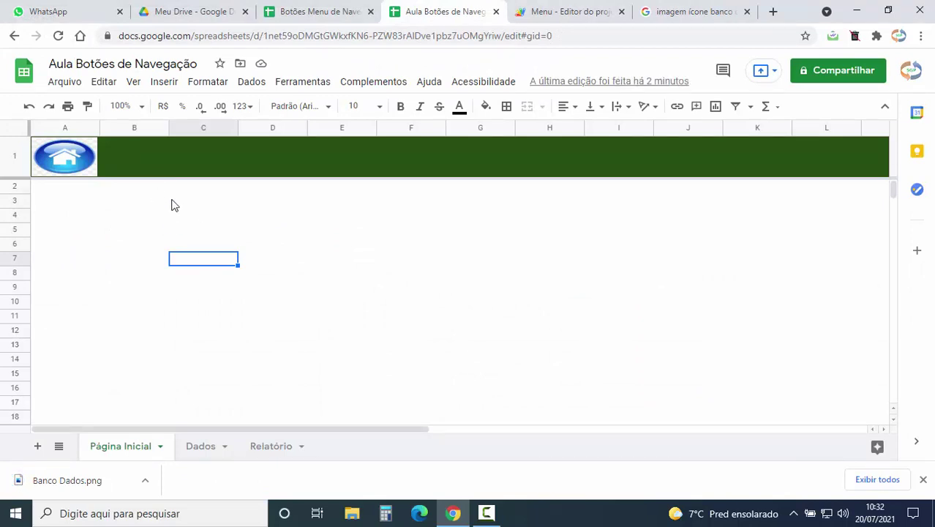
- Insert Banco Dados.png as an image over the cells
{"action": "left_click", "coordinate": [173, 83]}
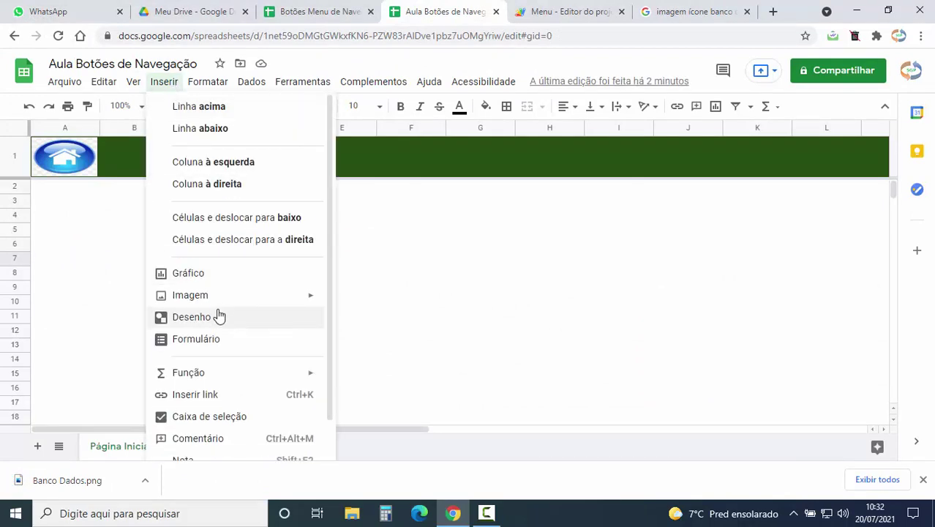
{"action": "mouse_move", "coordinate": [190, 295]}
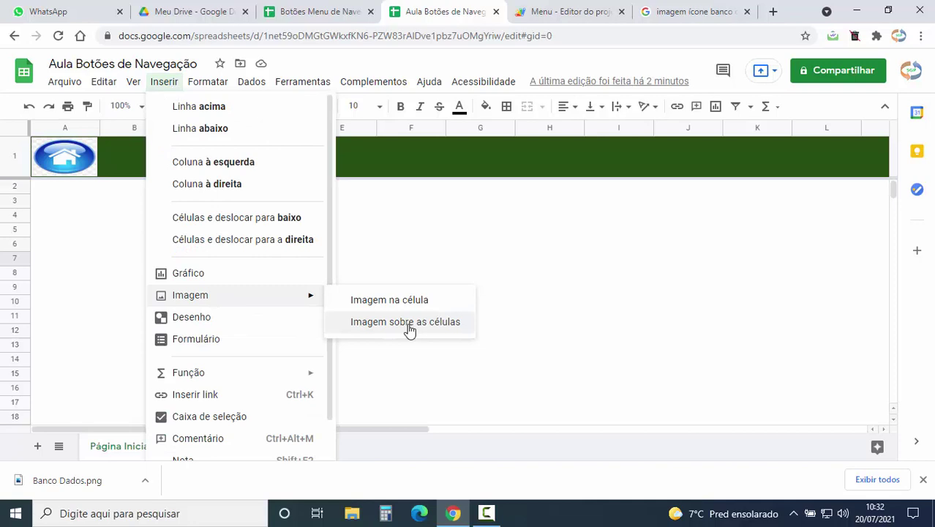
{"action": "left_click", "coordinate": [409, 327]}
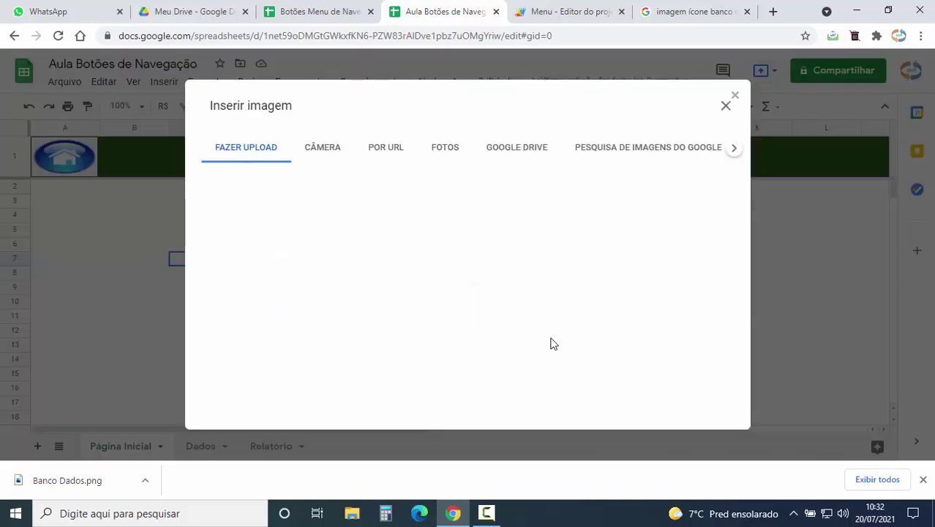
{"action": "left_click", "coordinate": [469, 343]}
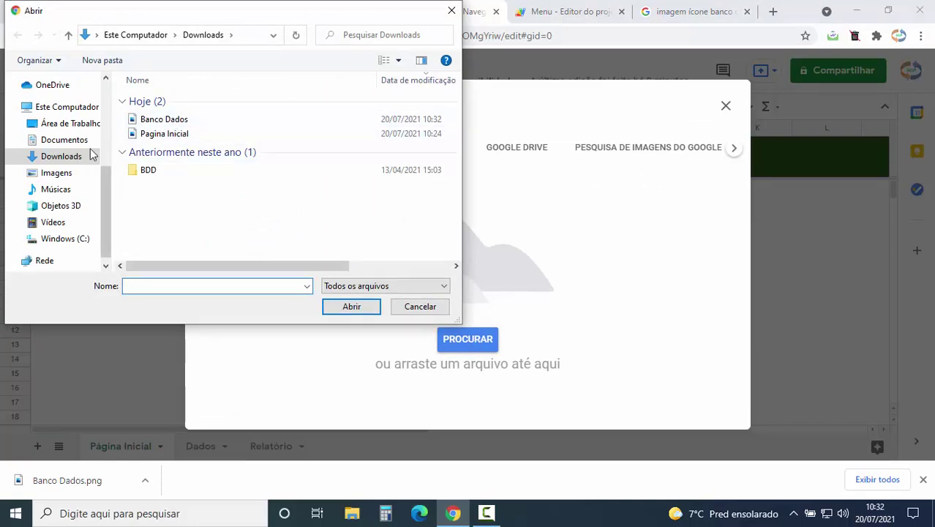
{"action": "left_click", "coordinate": [176, 120]}
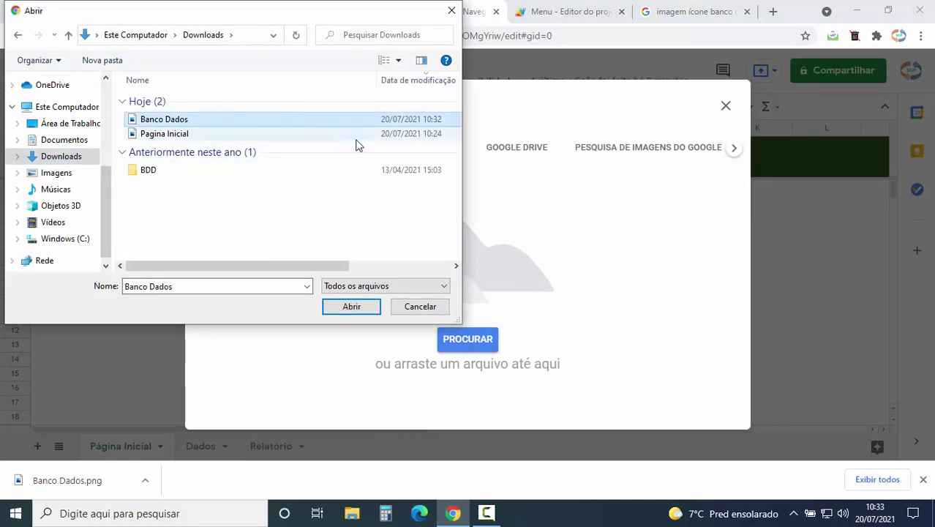
{"action": "left_click", "coordinate": [365, 308]}
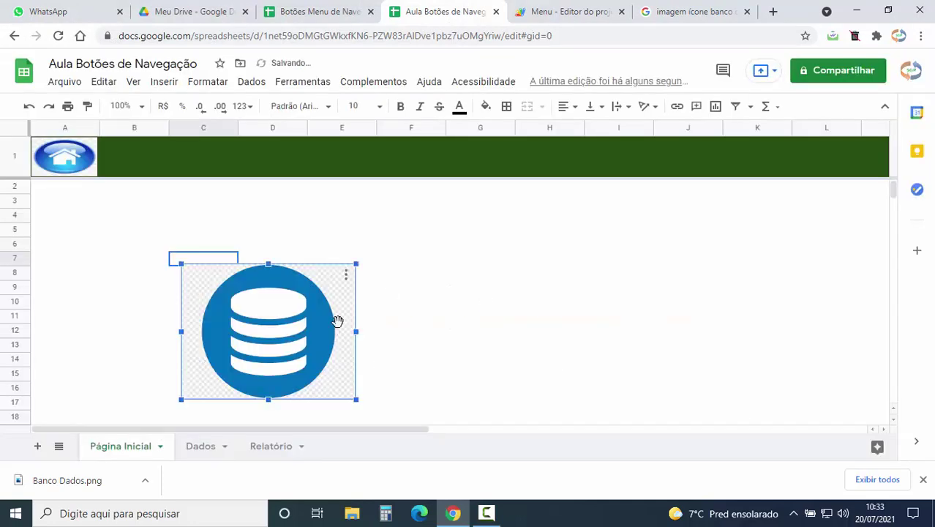
- Shrink the database image to icon size, place it in cell B1, and select it
{"action": "left_click_drag", "start_coordinate": [277, 309], "coordinate": [254, 246]}
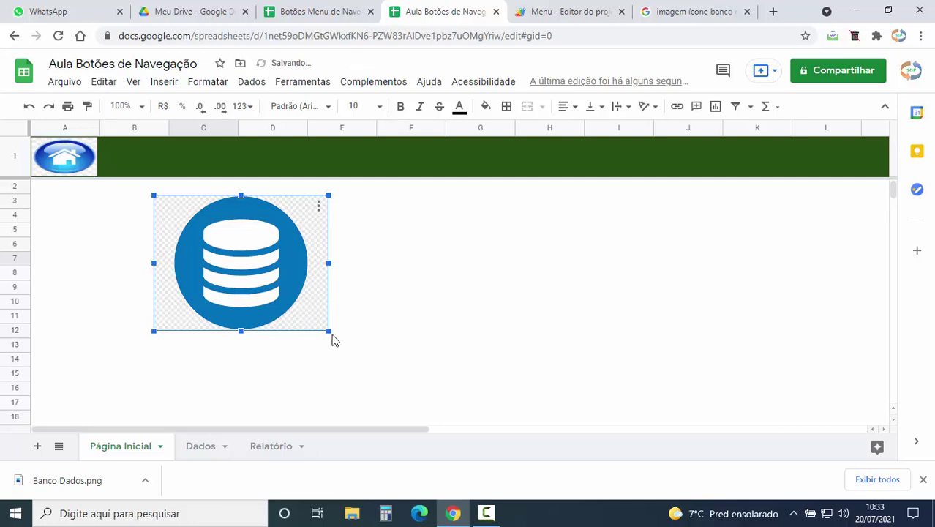
{"action": "mouse_move", "coordinate": [327, 330]}
{"action": "left_mouse_down"}
{"action": "mouse_move", "coordinate": [194, 236]}
{"action": "mouse_move", "coordinate": [229, 217]}
{"action": "mouse_move", "coordinate": [151, 168]}
{"action": "mouse_move", "coordinate": [135, 176]}
{"action": "mouse_move", "coordinate": [168, 156]}
{"action": "left_mouse_up"}
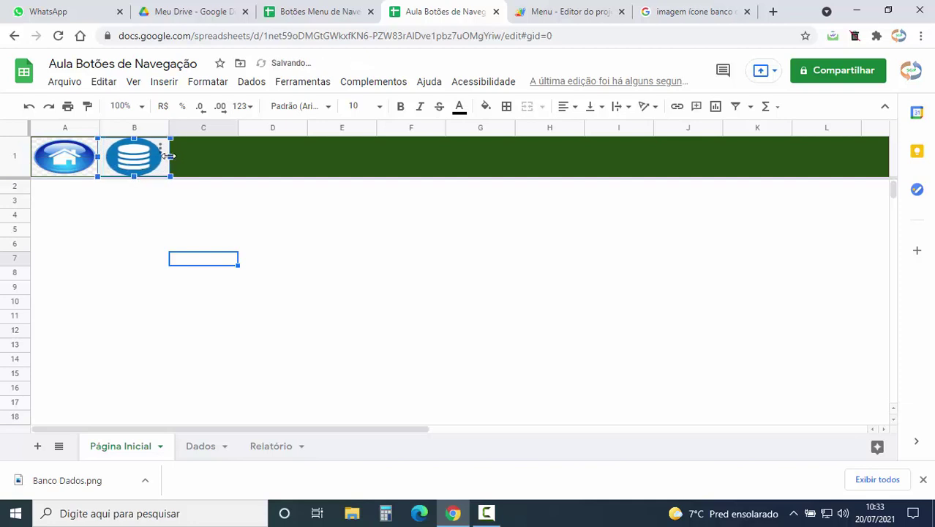
{"action": "left_click", "coordinate": [201, 187]}
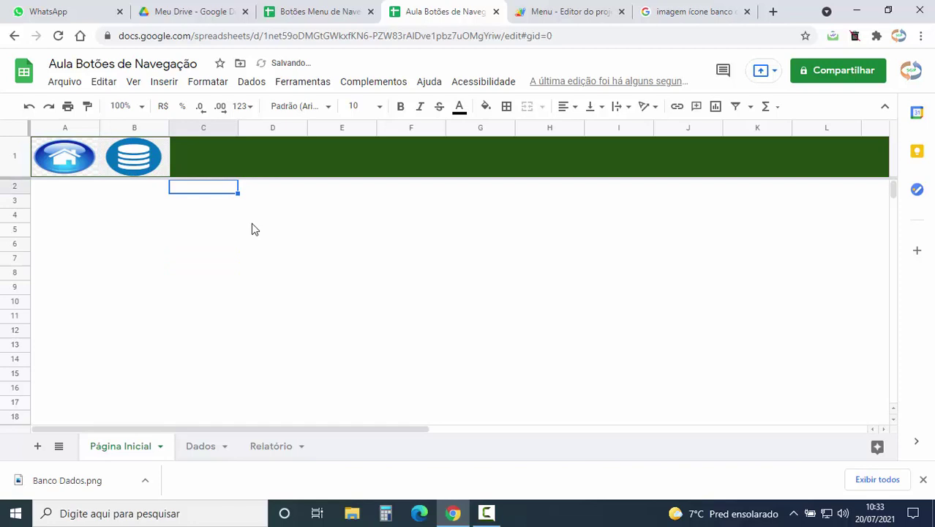
{"action": "left_click", "coordinate": [162, 168]}
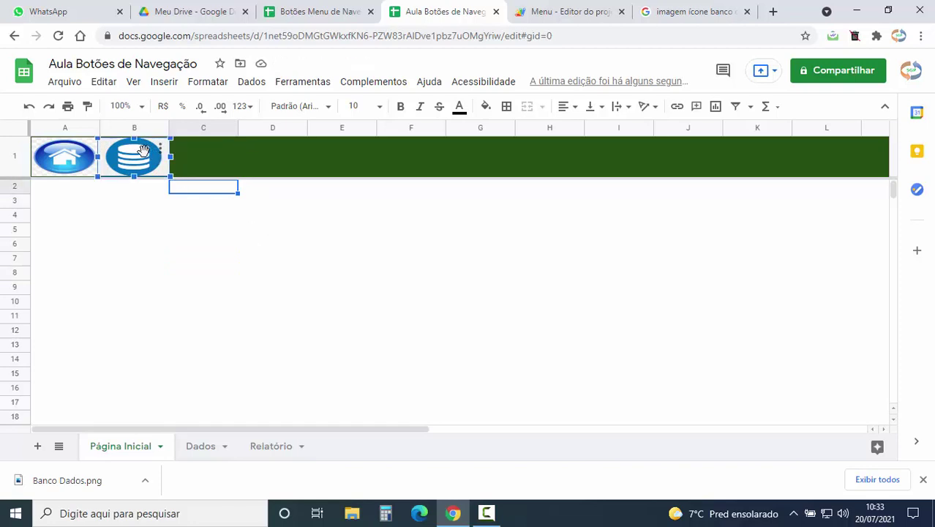
{"action": "key", "text": "Escape"}
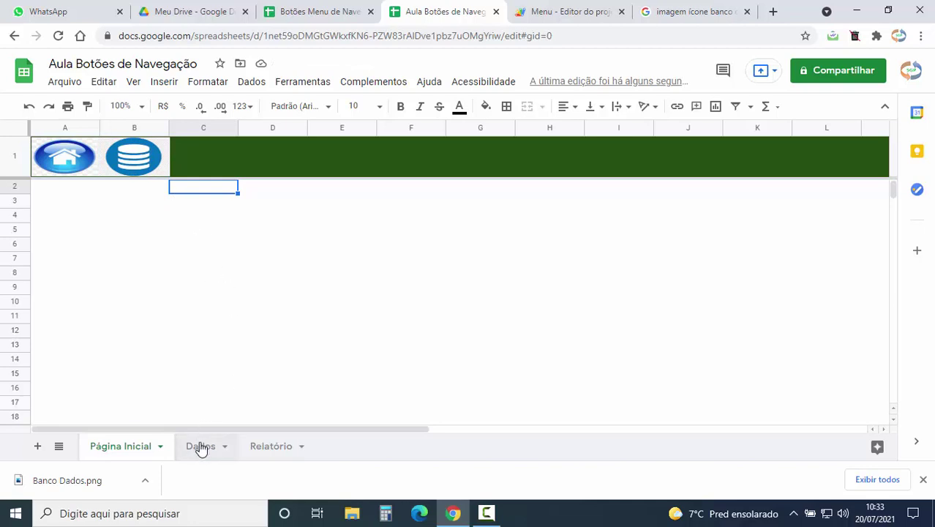
- Paste the database icon into cell B1 of the Dados sheet header
{"action": "left_click", "coordinate": [201, 445]}
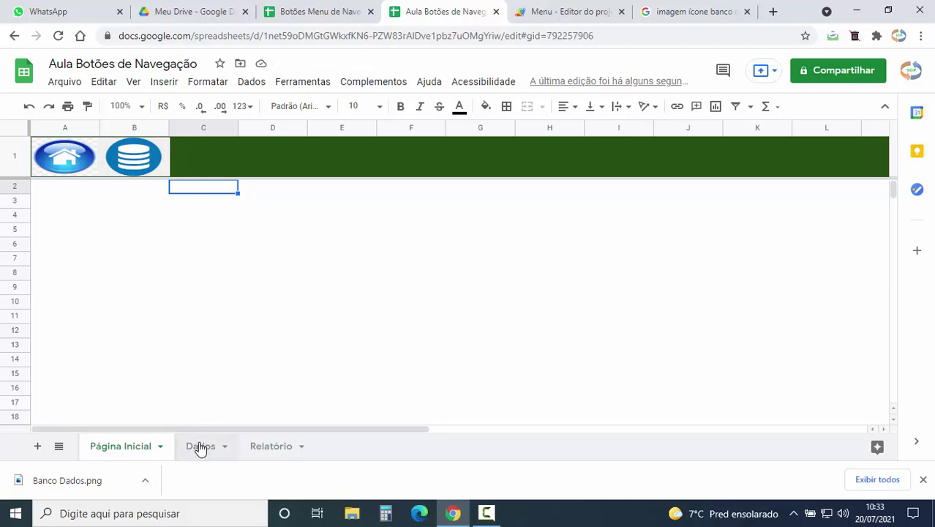
{"action": "left_click", "coordinate": [923, 479]}
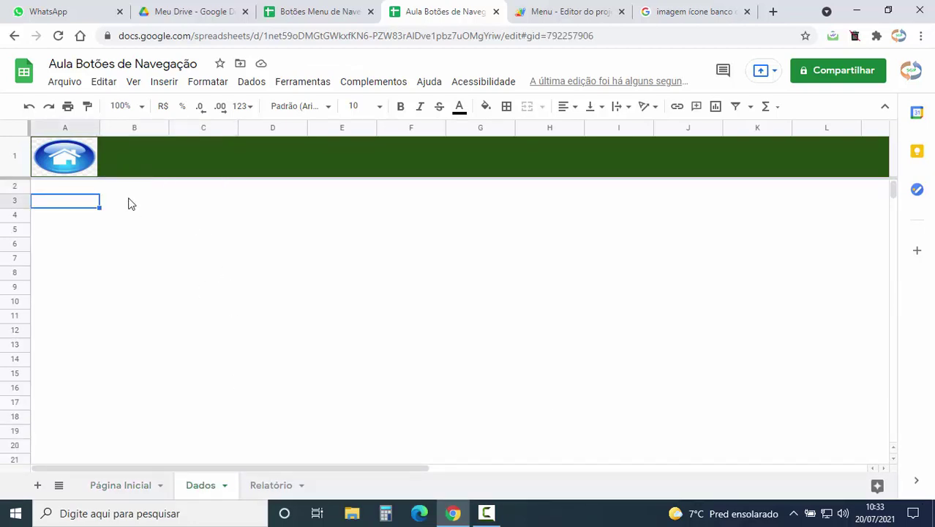
{"action": "left_click", "coordinate": [126, 166]}
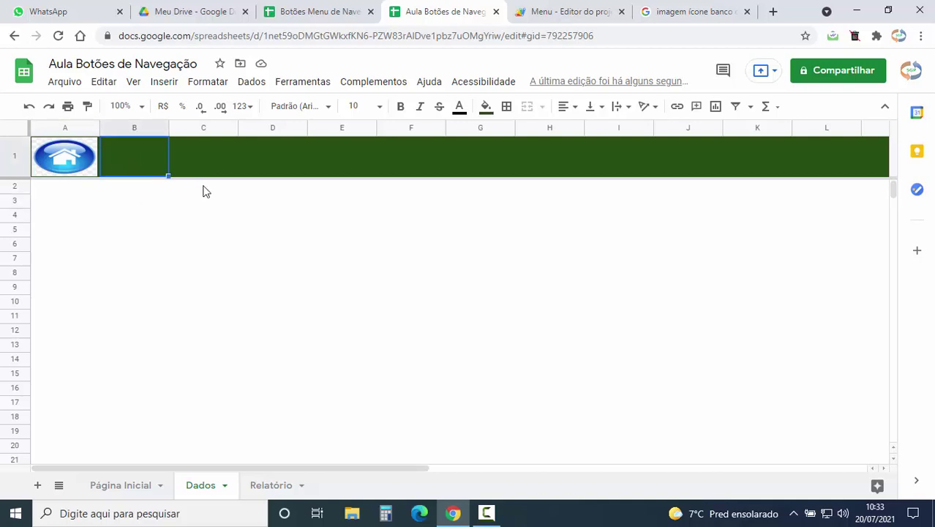
{"action": "key", "text": "ctrl+v"}
{"action": "left_click_drag", "start_coordinate": [198, 170], "coordinate": [128, 166]}
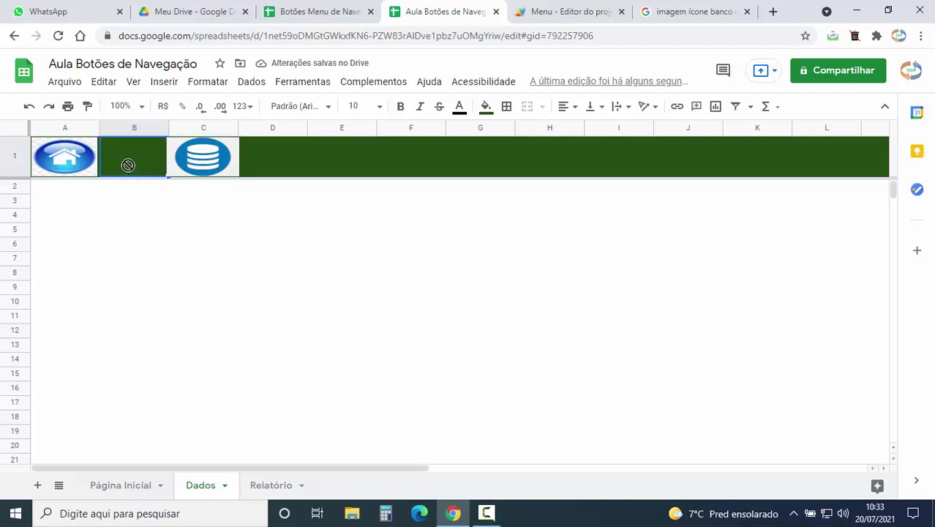
{"action": "left_click", "coordinate": [230, 218]}
{"action": "left_click", "coordinate": [203, 156]}
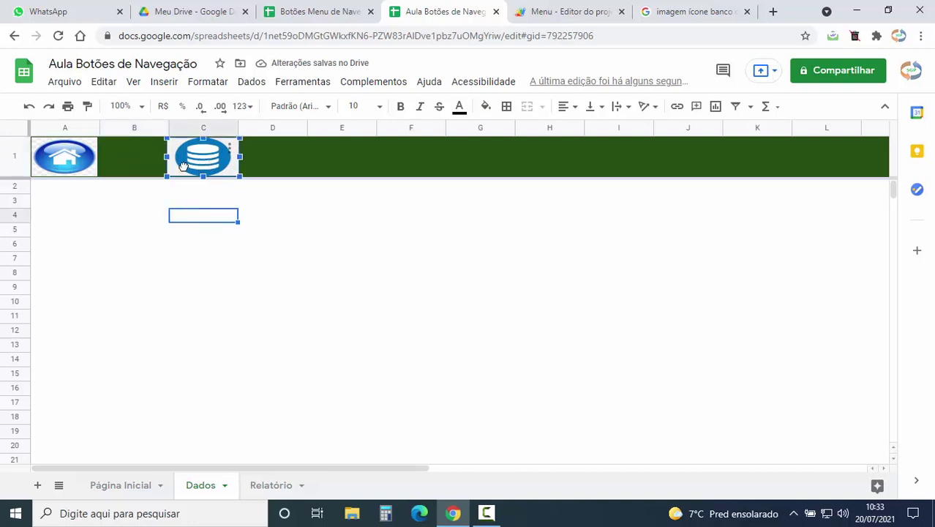
{"action": "left_click_drag", "start_coordinate": [202, 158], "coordinate": [115, 162]}
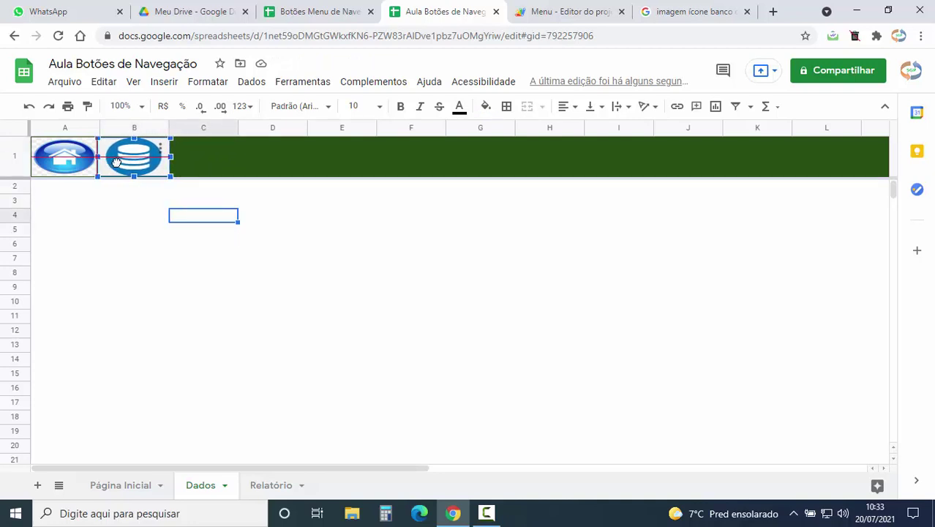
{"action": "left_click", "coordinate": [207, 188]}
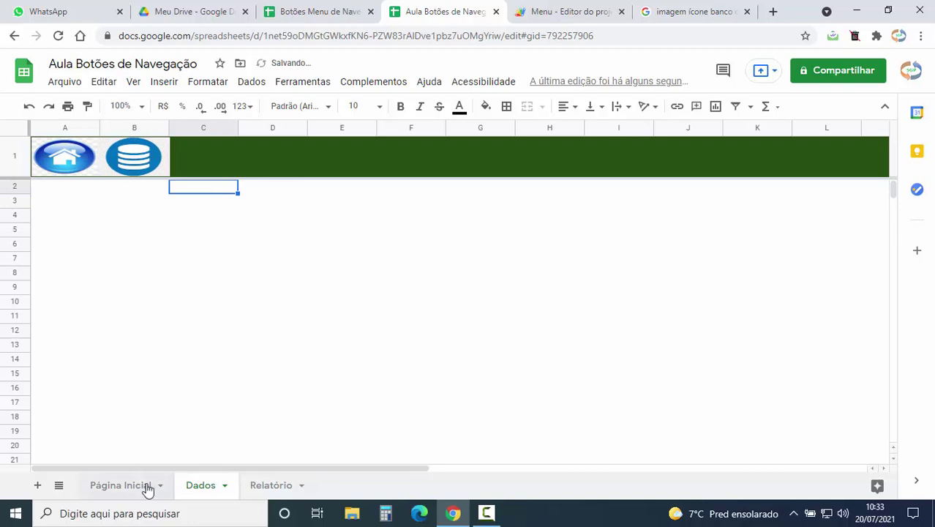
- Paste the database icon into cell B1 of the Relatório sheet header
{"action": "left_click", "coordinate": [123, 485]}
{"action": "left_click", "coordinate": [205, 486]}
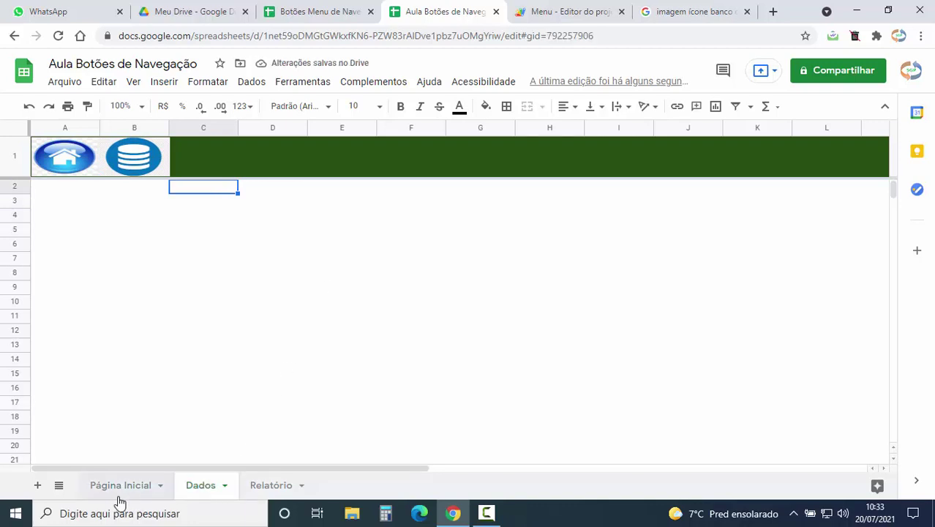
{"action": "left_click", "coordinate": [284, 486]}
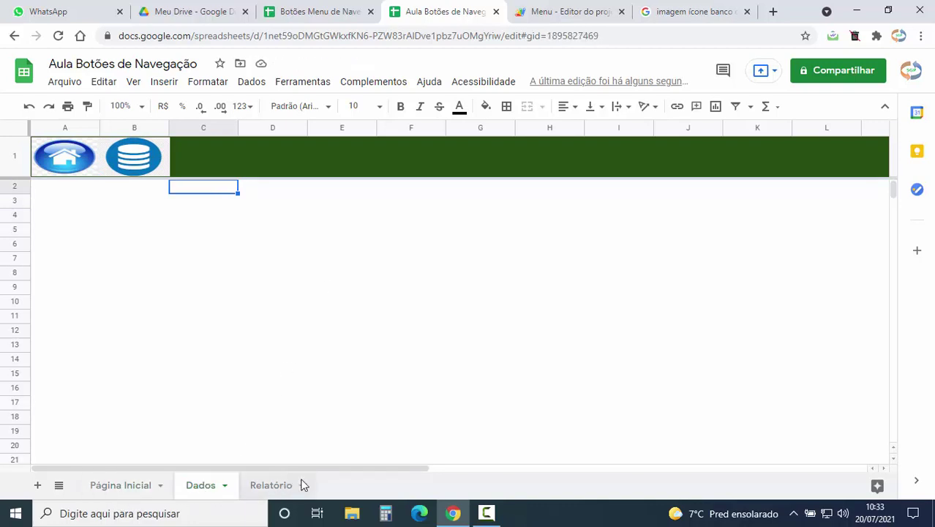
{"action": "left_click", "coordinate": [146, 174]}
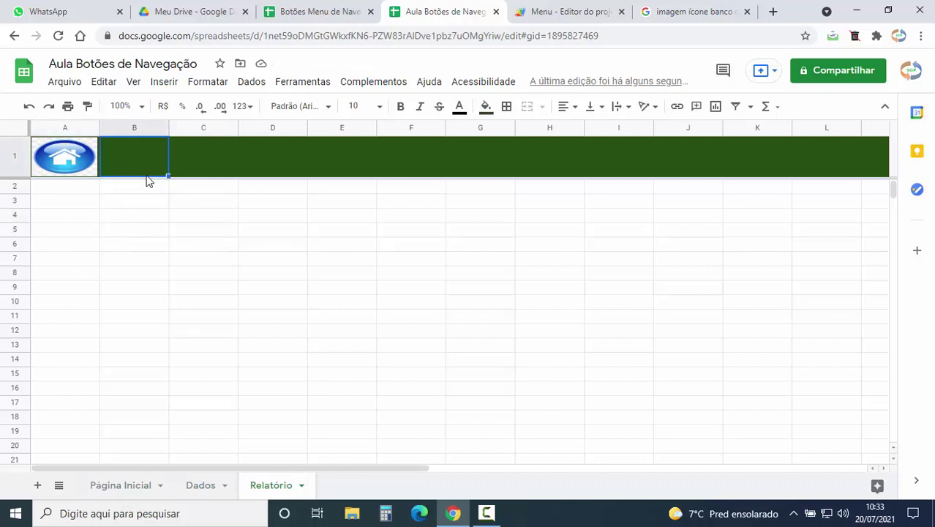
{"action": "key", "text": "ctrl+v"}
{"action": "left_click", "coordinate": [212, 163]}
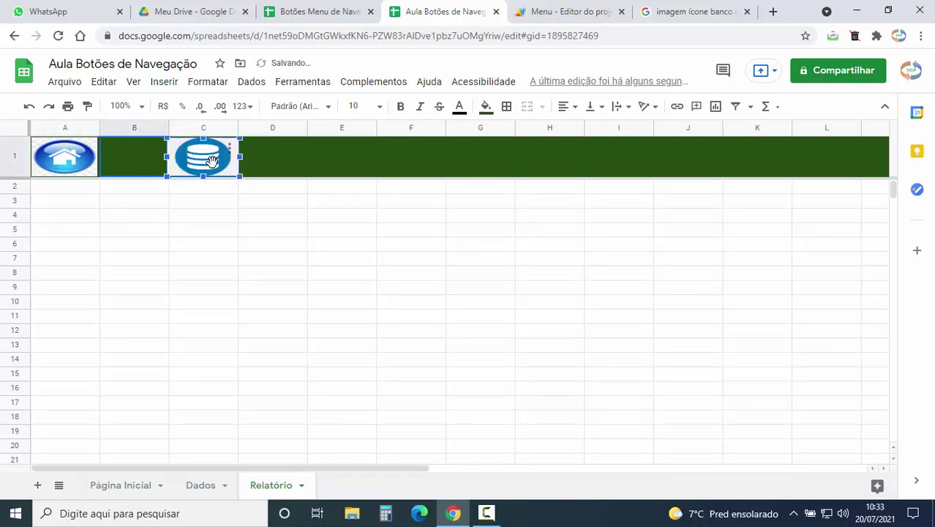
{"action": "left_click_drag", "start_coordinate": [192, 166], "coordinate": [124, 164]}
{"action": "left_click", "coordinate": [179, 203]}
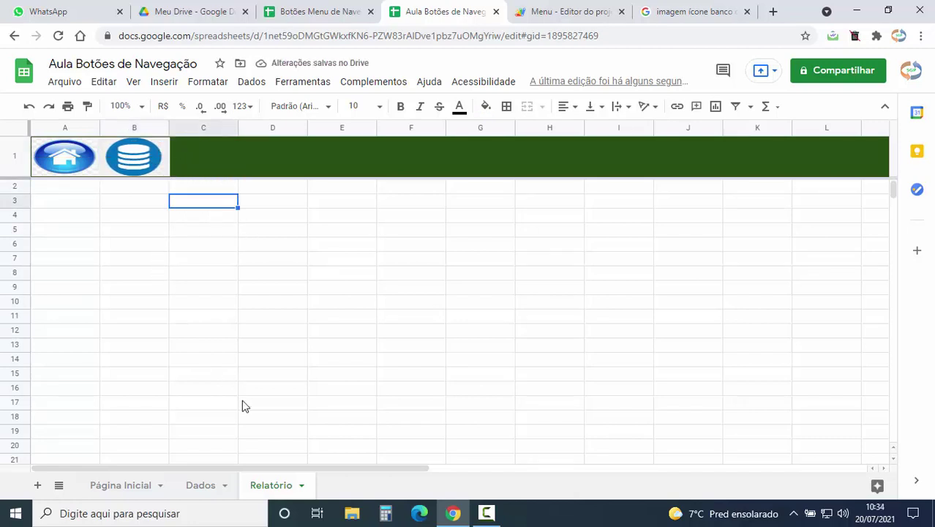
- Compare the sheet headers, then use Relatório's home icon to return to Página Inicial
{"action": "left_click", "coordinate": [220, 485]}
{"action": "left_click", "coordinate": [124, 486]}
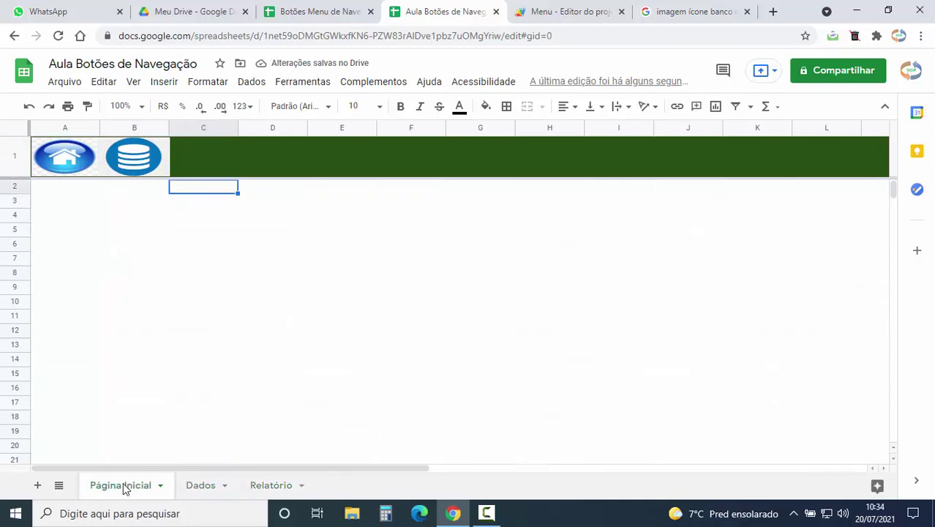
{"action": "left_click", "coordinate": [217, 485]}
{"action": "left_click", "coordinate": [274, 485]}
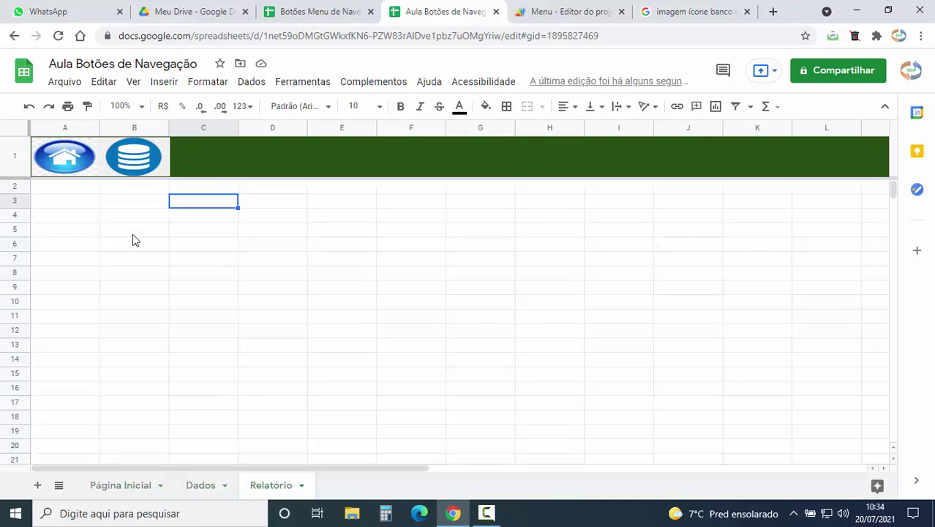
{"action": "left_click", "coordinate": [65, 160]}
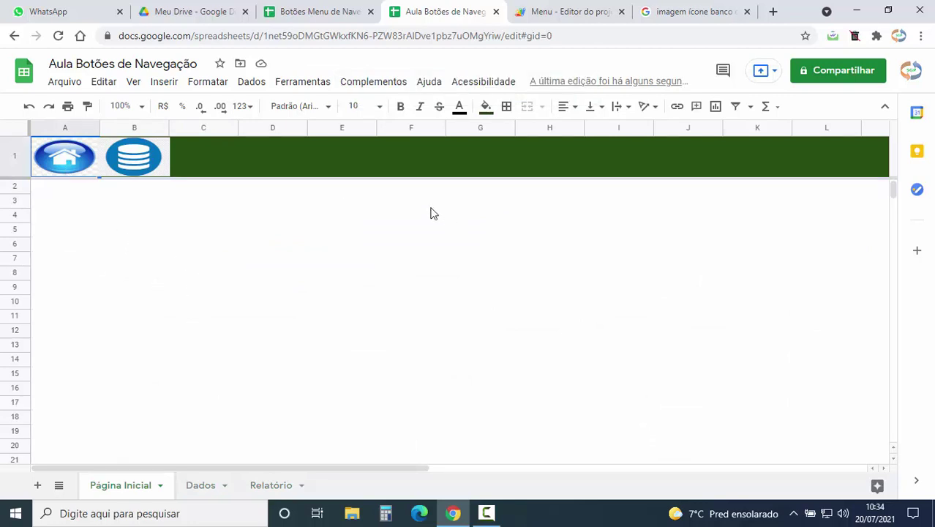
- Duplicate the paginaInicial function below itself and rename the copy to bancoDados
{"action": "left_click", "coordinate": [562, 13]}
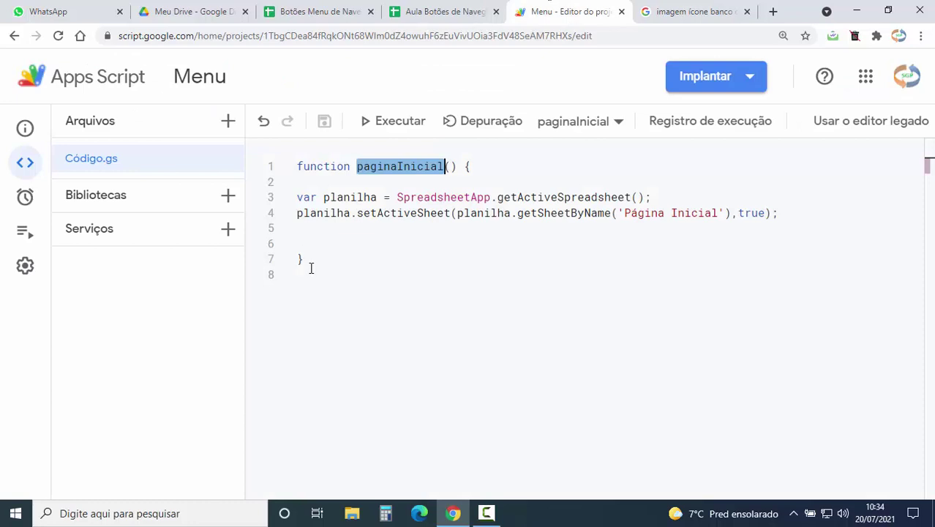
{"action": "left_click_drag", "start_coordinate": [311, 264], "coordinate": [296, 166]}
{"action": "key", "text": "ctrl+c"}
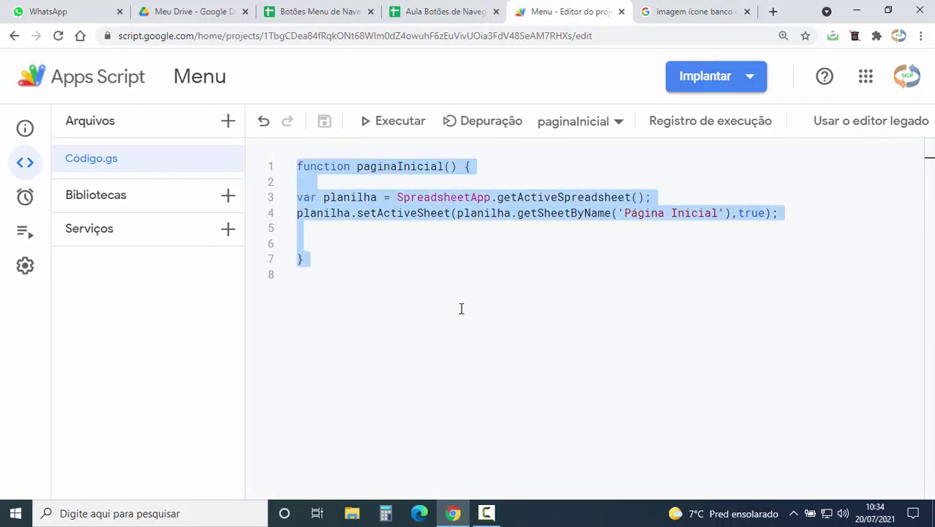
{"action": "left_click", "coordinate": [306, 293]}
{"action": "key", "text": "ctrl+v"}
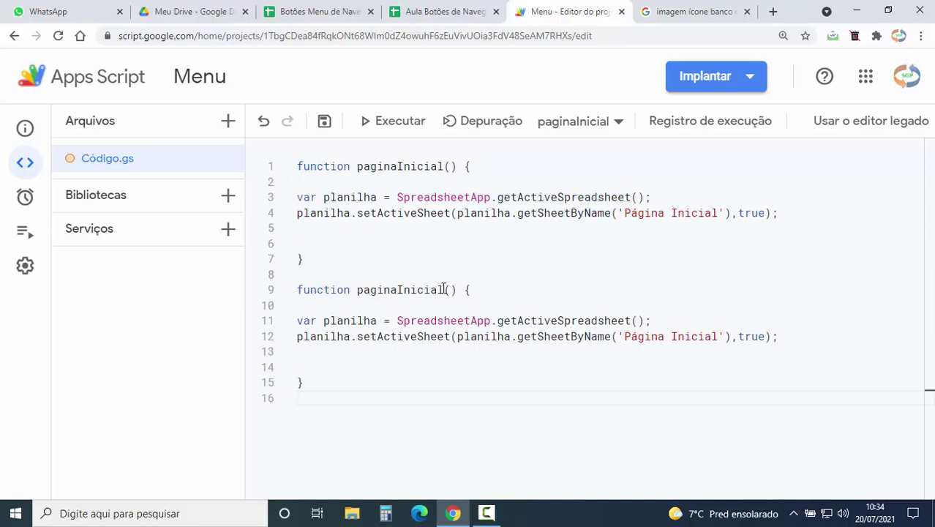
{"action": "left_click_drag", "start_coordinate": [443, 290], "coordinate": [358, 291]}
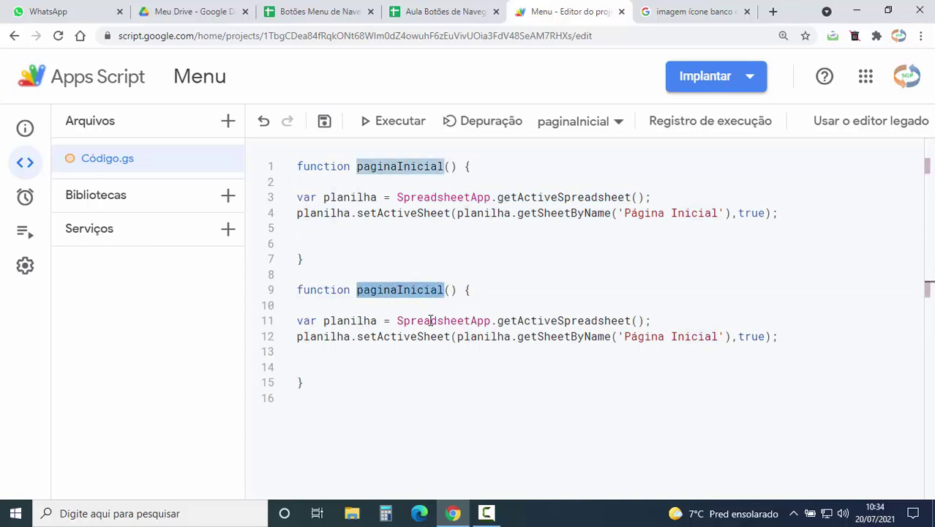
{"action": "type", "text": "bancoD"}
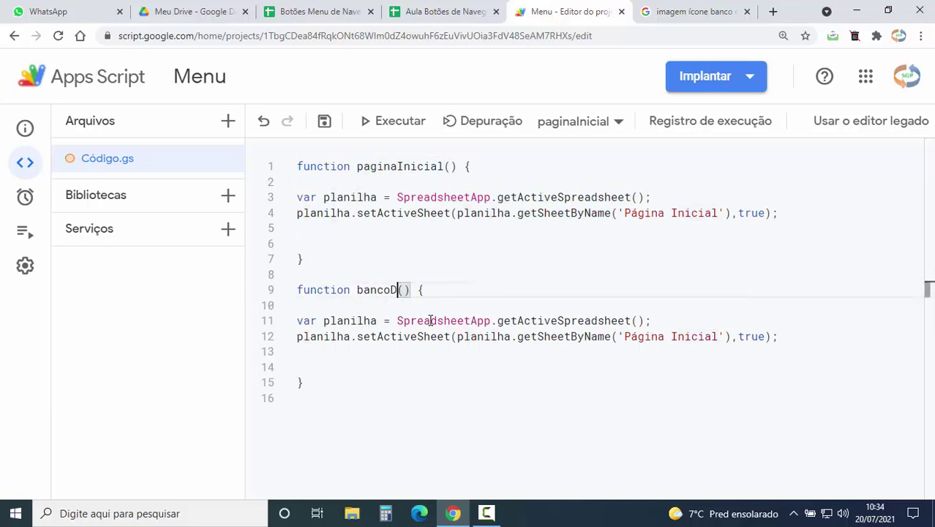
{"action": "type", "text": "ados"}
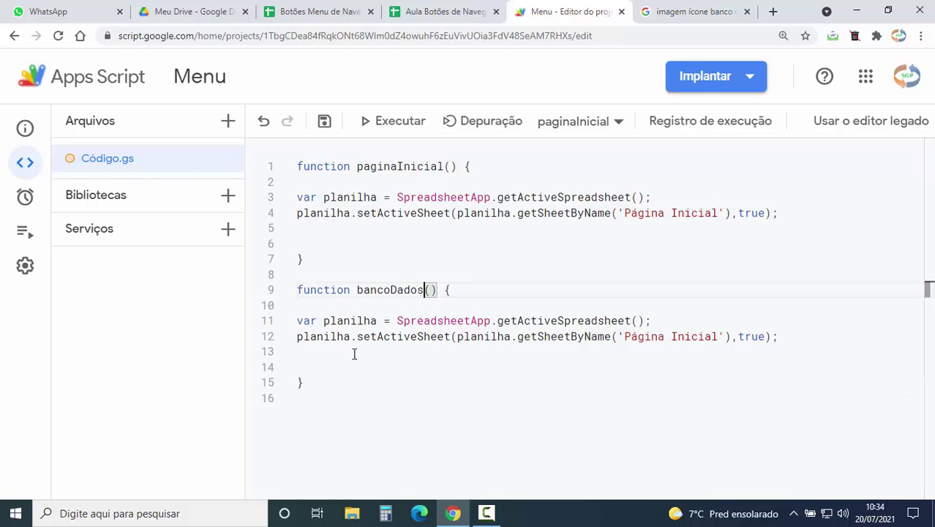
- Remove the extra blank lines inside the bancoDados and paginaInicial functions
{"action": "left_click", "coordinate": [452, 293]}
{"action": "key", "text": "Delete"}
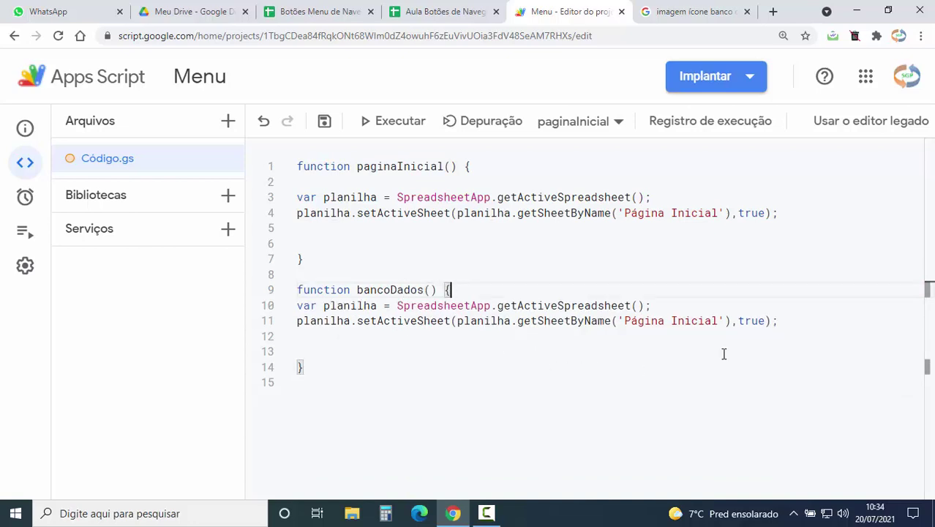
{"action": "left_click", "coordinate": [783, 320]}
{"action": "key", "text": "Delete"}
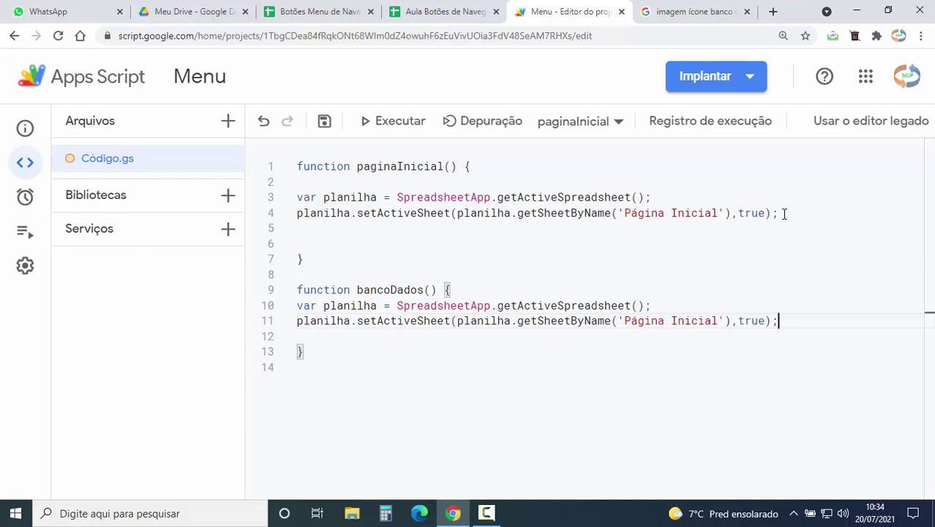
{"action": "left_click", "coordinate": [784, 213]}
{"action": "key", "text": "Delete"}
{"action": "left_click", "coordinate": [476, 166]}
{"action": "key", "text": "Delete"}
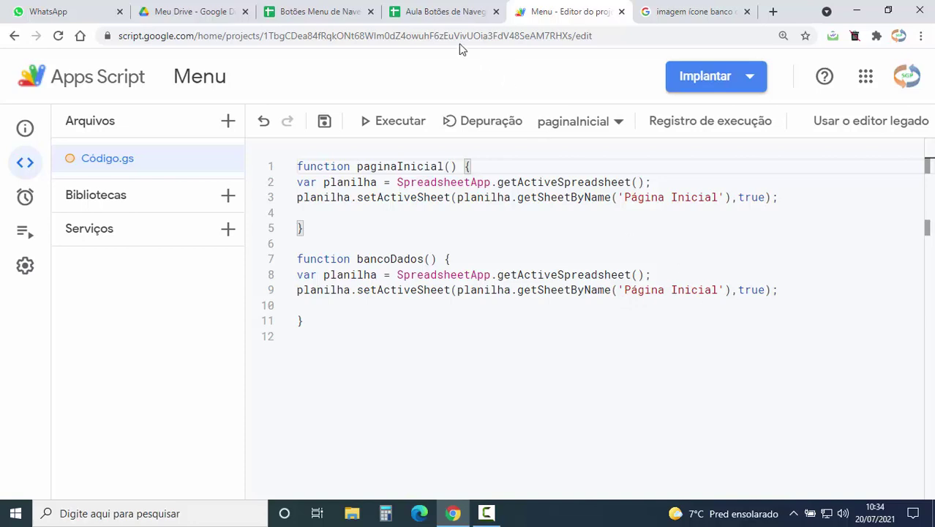
- In the spreadsheet, put the Dados sheet tab's name into edit to copy it
{"action": "left_click", "coordinate": [443, 12]}
{"action": "left_click", "coordinate": [200, 485]}
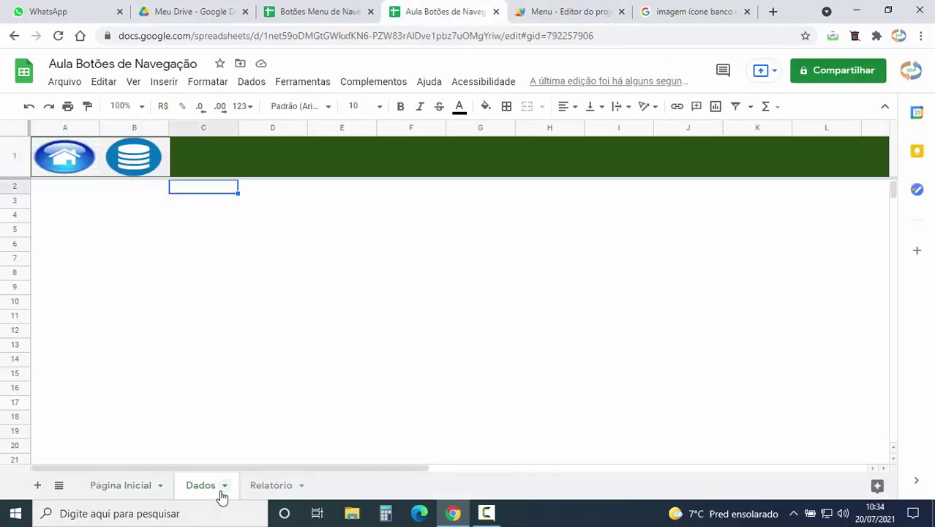
{"action": "left_click", "coordinate": [225, 485]}
{"action": "left_click", "coordinate": [220, 313]}
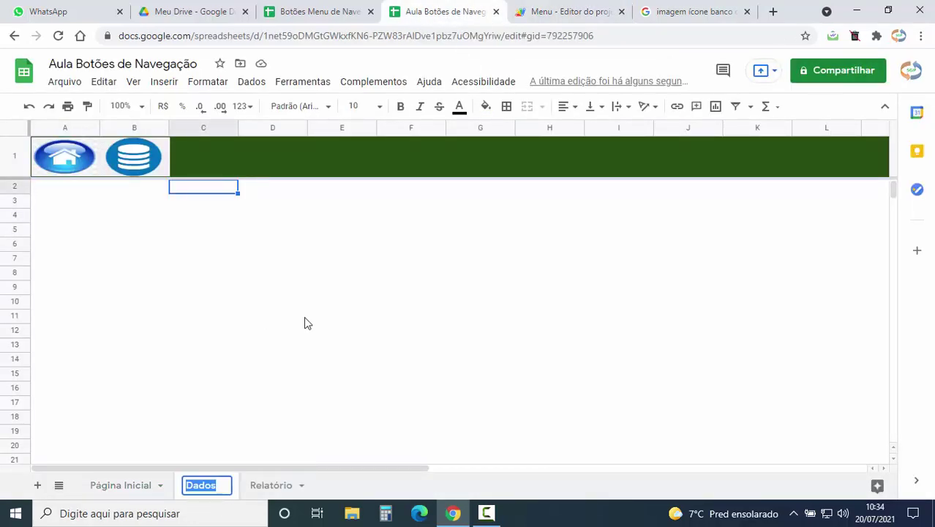
- Replace 'Página Inicial' with 'Dados' in bancoDados's getSheetByName and save the project
{"action": "left_click", "coordinate": [550, 12]}
{"action": "left_click_drag", "start_coordinate": [719, 290], "coordinate": [624, 291]}
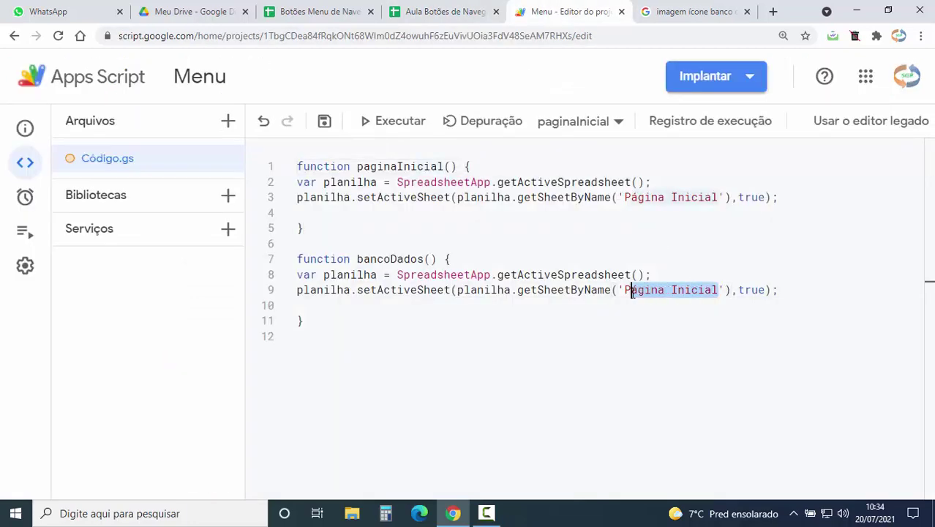
{"action": "type", "text": "Dados"}
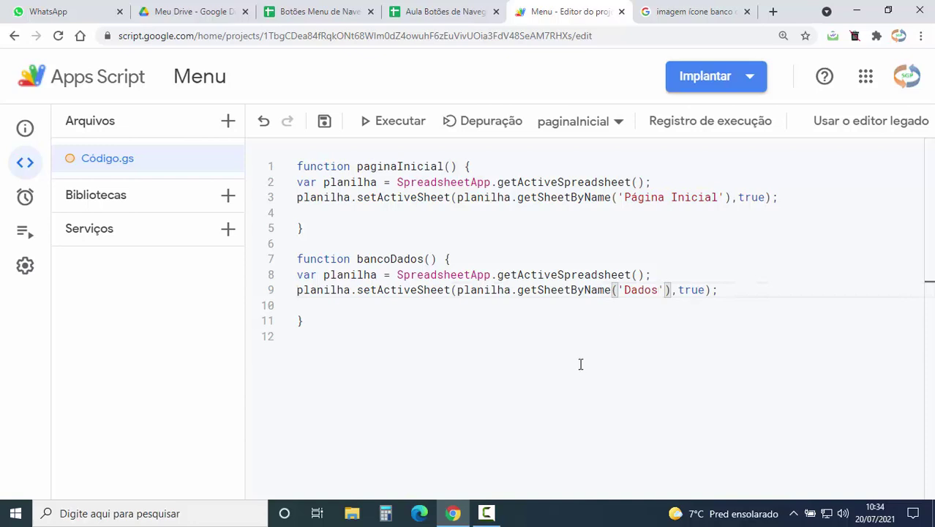
{"action": "left_click", "coordinate": [555, 343]}
{"action": "left_click", "coordinate": [324, 121]}
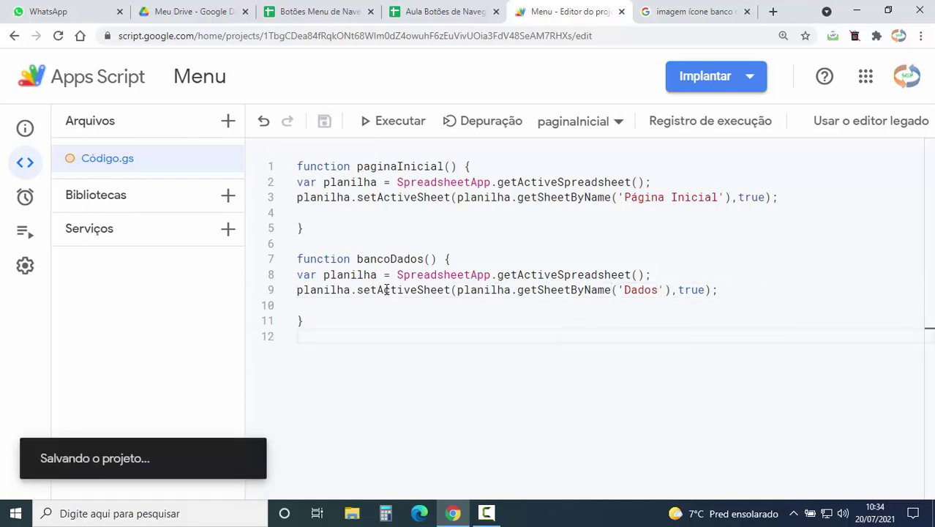
{"action": "left_click_drag", "start_coordinate": [425, 259], "coordinate": [357, 259]}
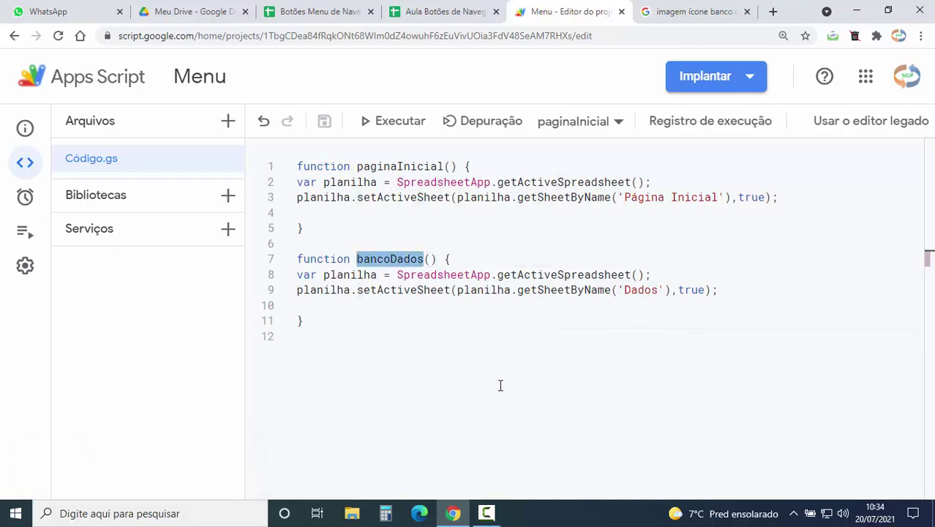
{"action": "left_click", "coordinate": [431, 11]}
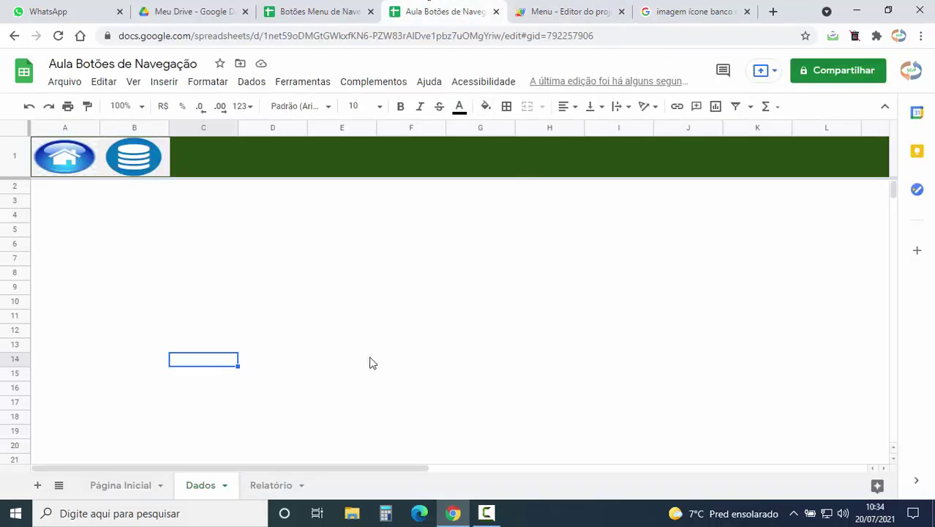
- Assign the bancodados script to the database icon on the Página Inicial sheet
{"action": "left_click", "coordinate": [120, 486]}
{"action": "left_click", "coordinate": [155, 166]}
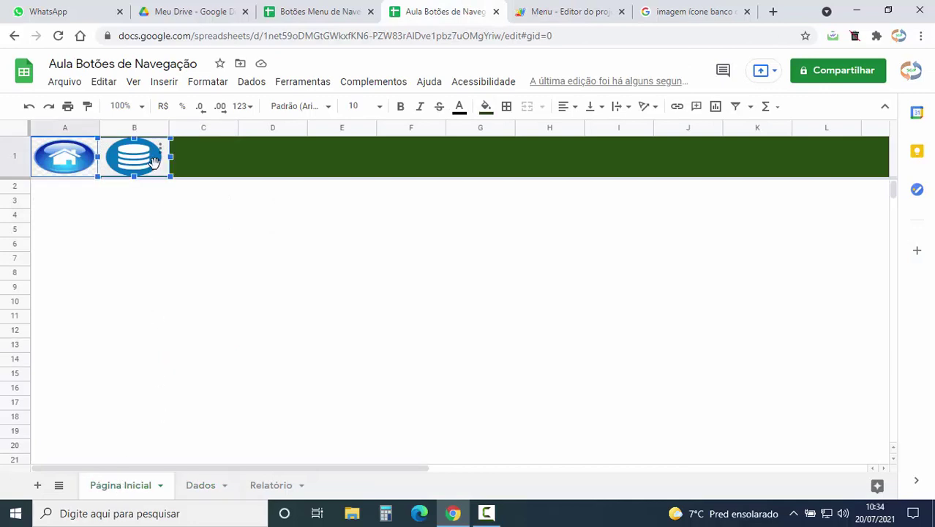
{"action": "left_click", "coordinate": [163, 150]}
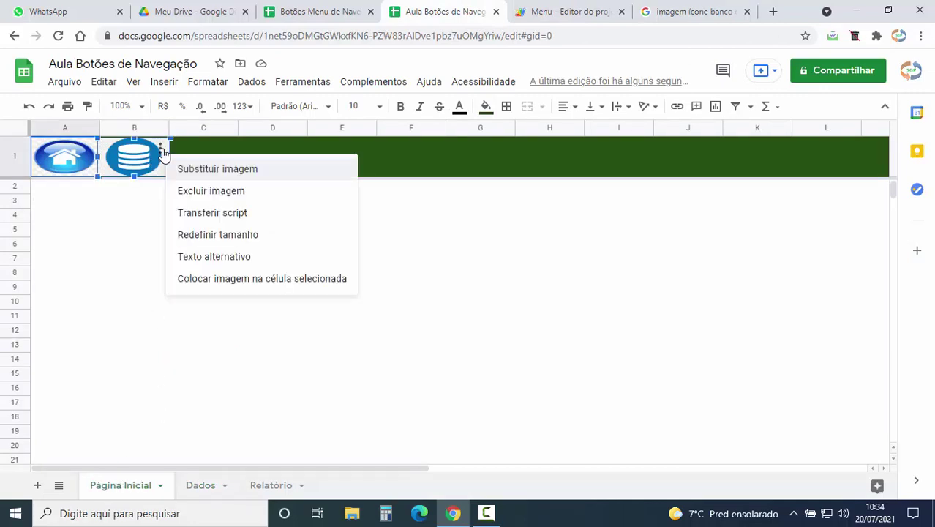
{"action": "left_click", "coordinate": [232, 211]}
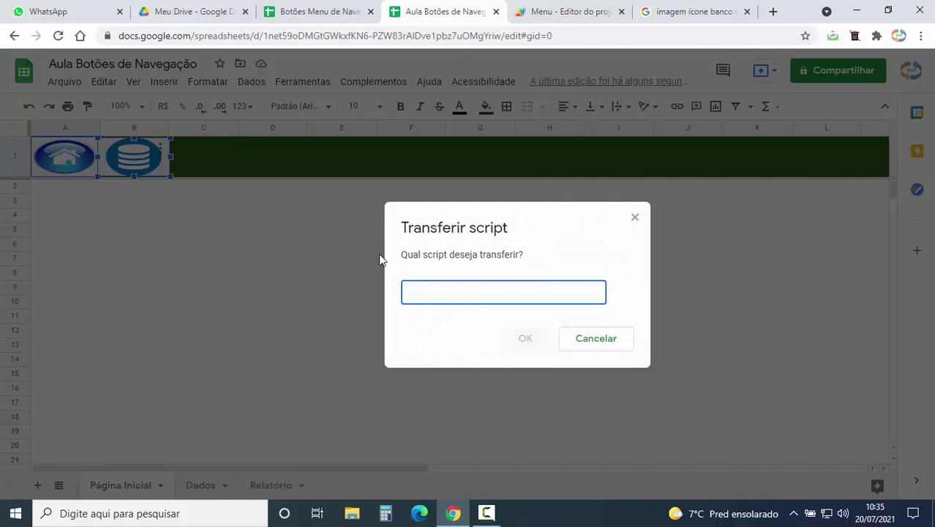
{"action": "type", "text": "bancodados"}
{"action": "left_click", "coordinate": [526, 339]}
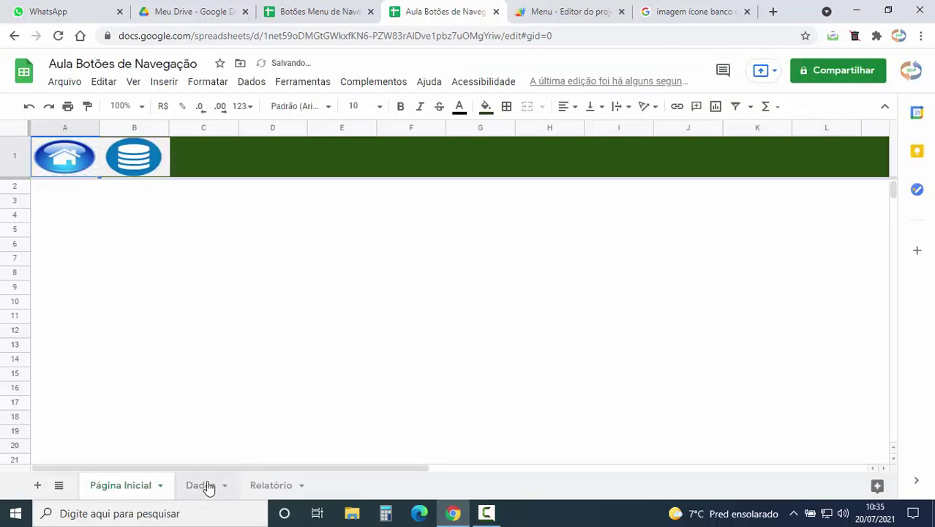
- Assign the irRelatorio script to the database icon on the Dados sheet
{"action": "left_click", "coordinate": [209, 487]}
{"action": "left_click", "coordinate": [163, 154]}
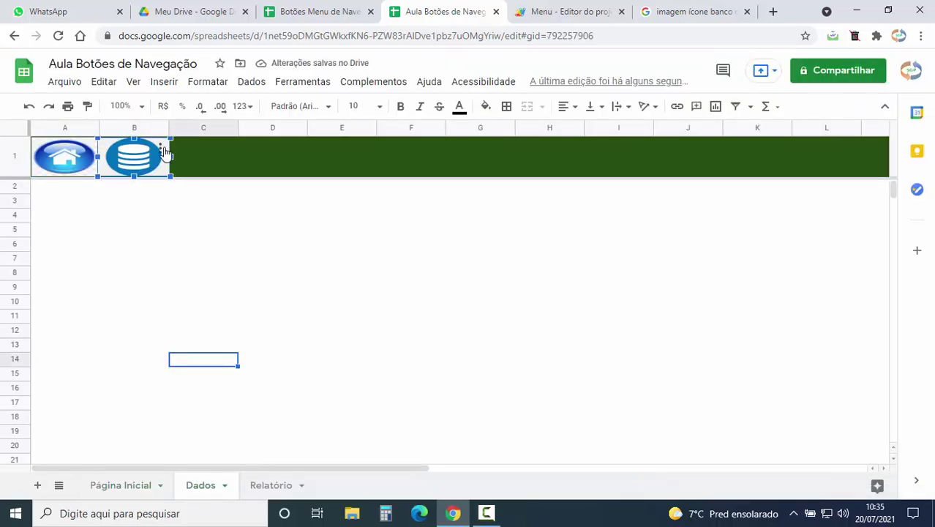
{"action": "left_click", "coordinate": [160, 149]}
{"action": "left_click", "coordinate": [228, 214]}
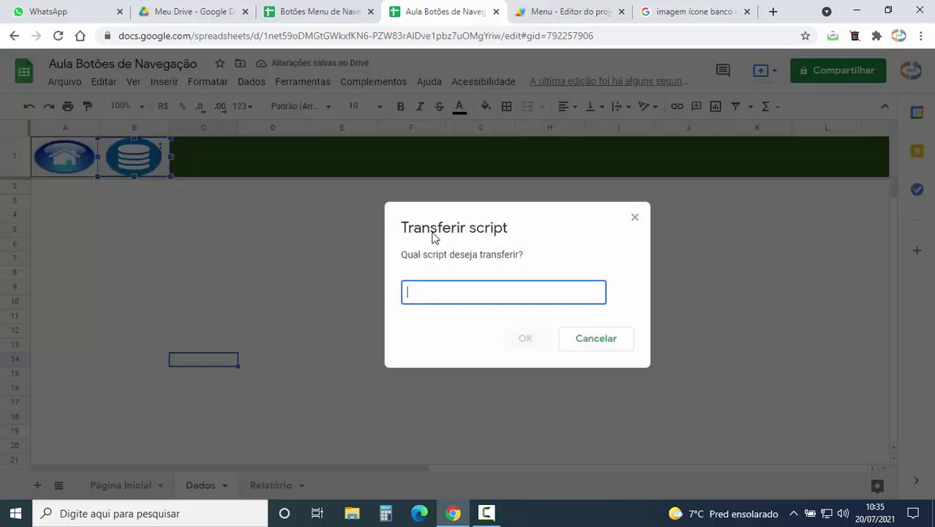
{"action": "type", "text": "irRelatorio"}
{"action": "left_click", "coordinate": [524, 338]}
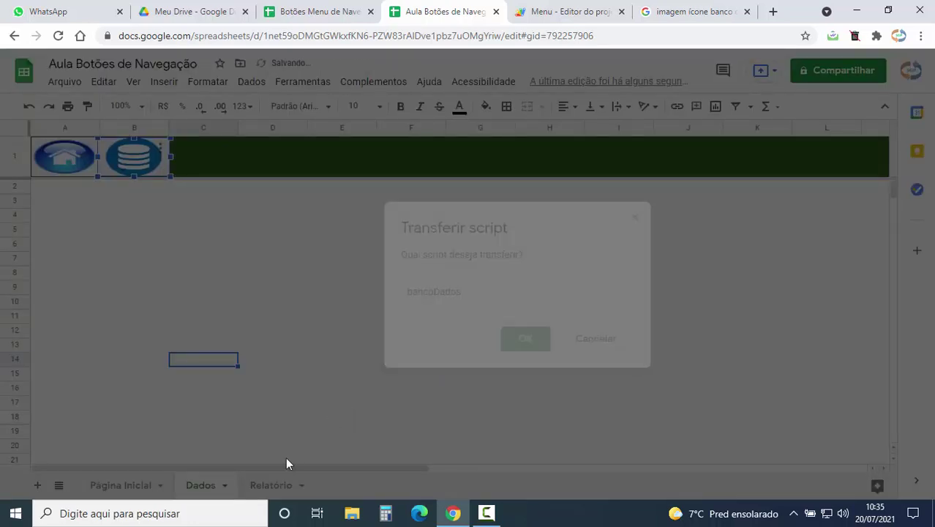
- Assign the bancodados script to the database icon on the Relatório sheet
{"action": "left_click", "coordinate": [276, 486]}
{"action": "left_click", "coordinate": [164, 155]}
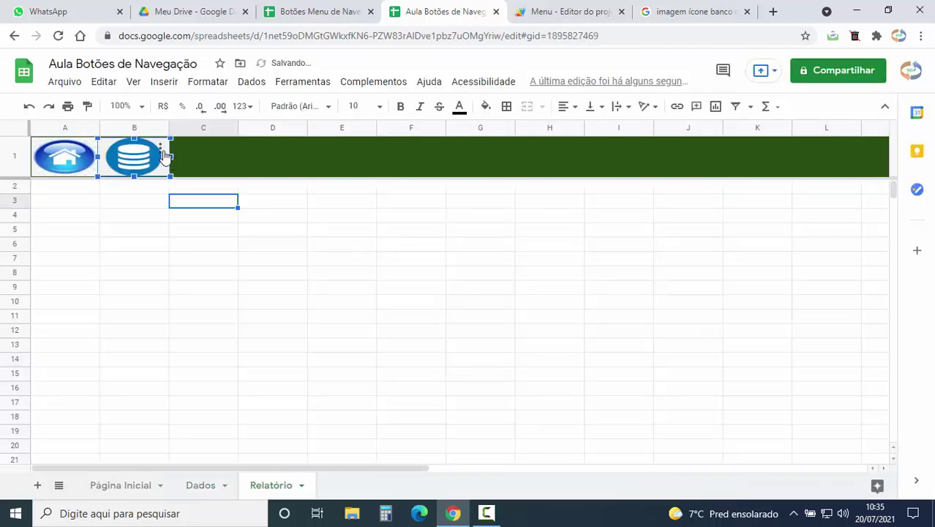
{"action": "left_click", "coordinate": [161, 147]}
{"action": "left_click", "coordinate": [238, 209]}
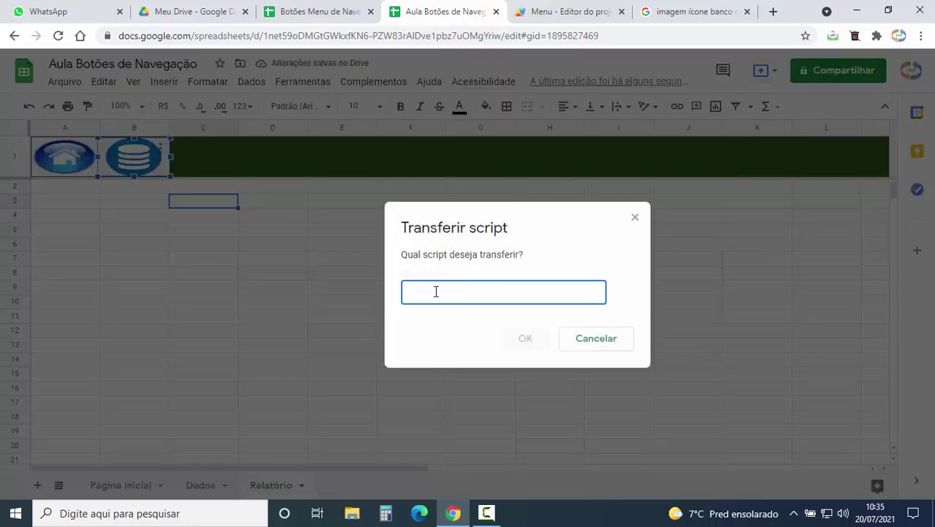
{"action": "type", "text": "bancodados"}
{"action": "left_click", "coordinate": [514, 341]}
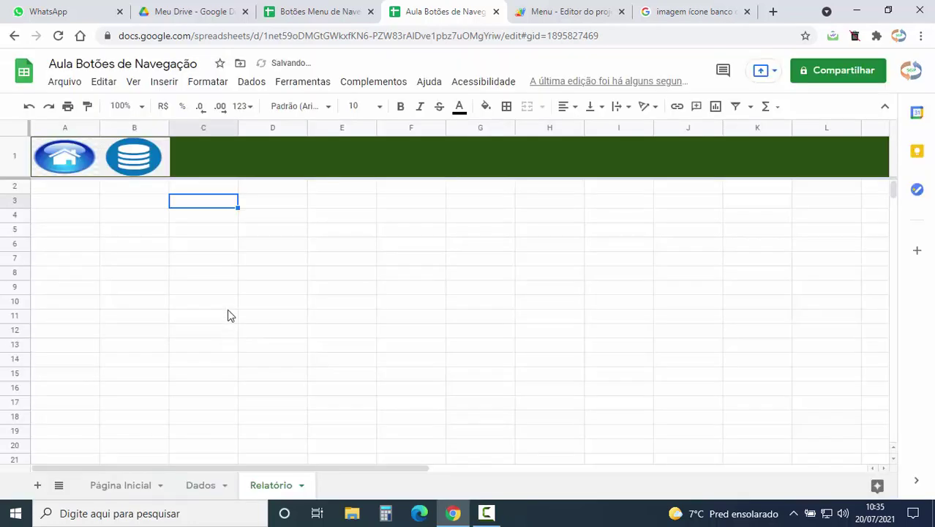
- Test that the database and home icons switch between Dados and Página Inicial
{"action": "left_click", "coordinate": [133, 168]}
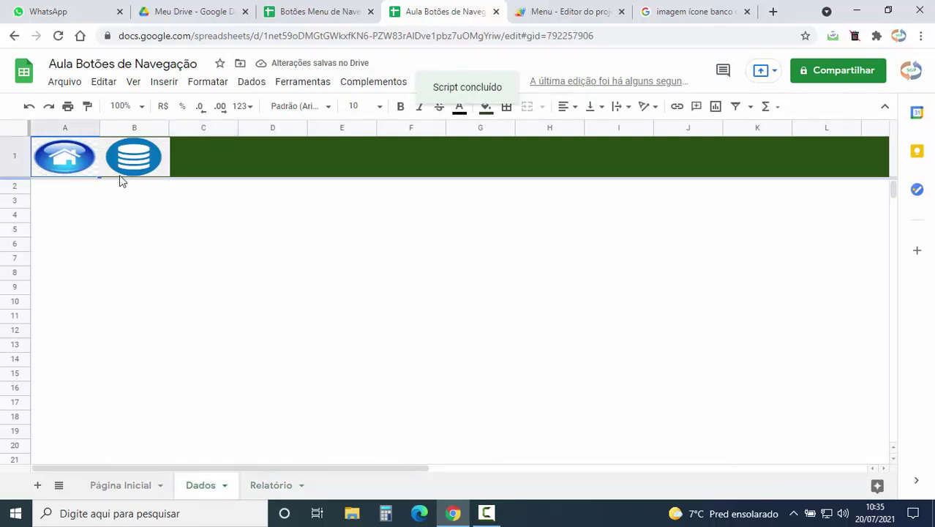
{"action": "left_click", "coordinate": [68, 163]}
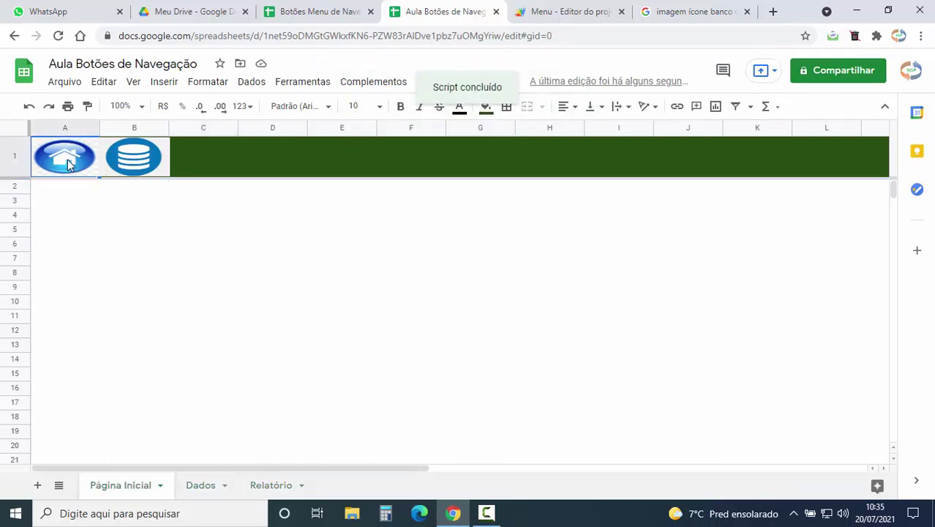
{"action": "left_click", "coordinate": [138, 161]}
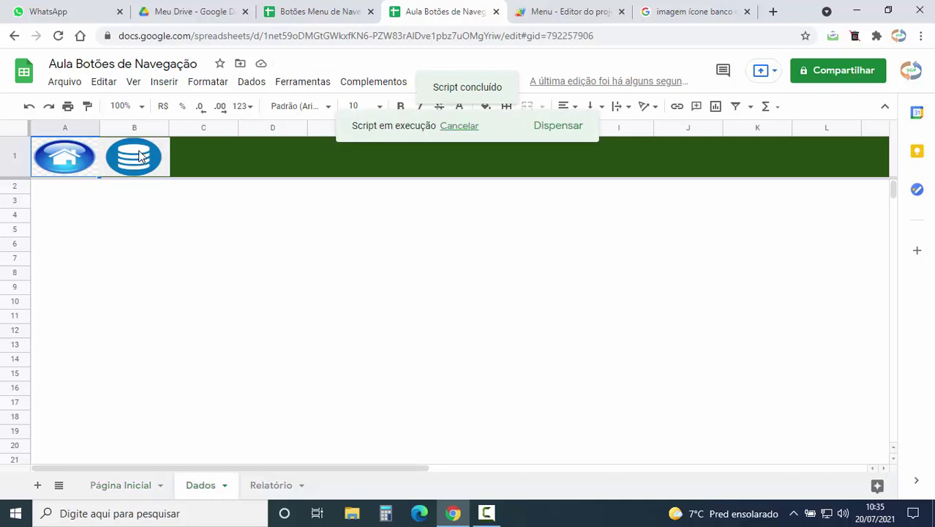
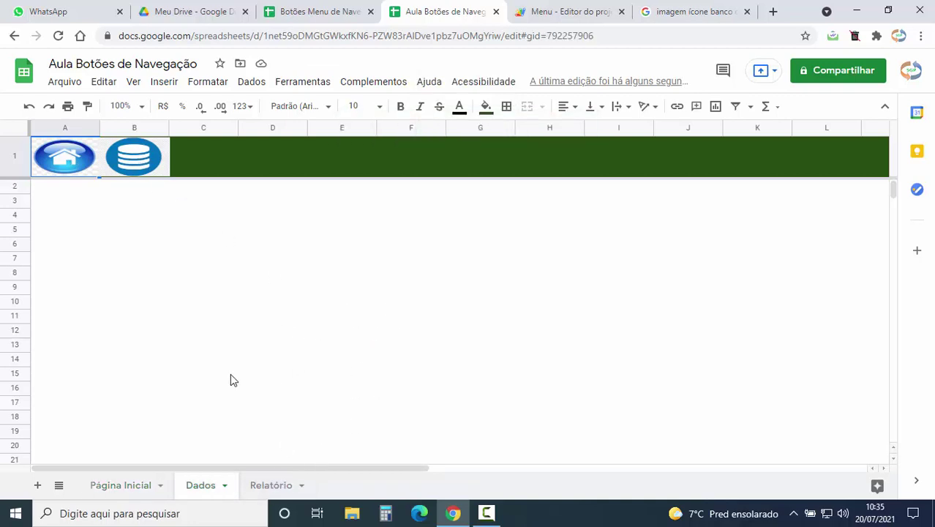
- Change the image search query to 'imagem ícone relatórios'
{"action": "left_click", "coordinate": [687, 11]}
{"action": "scroll", "coordinate": [307, 183], "scroll_direction": "up", "scroll_amount": 2}
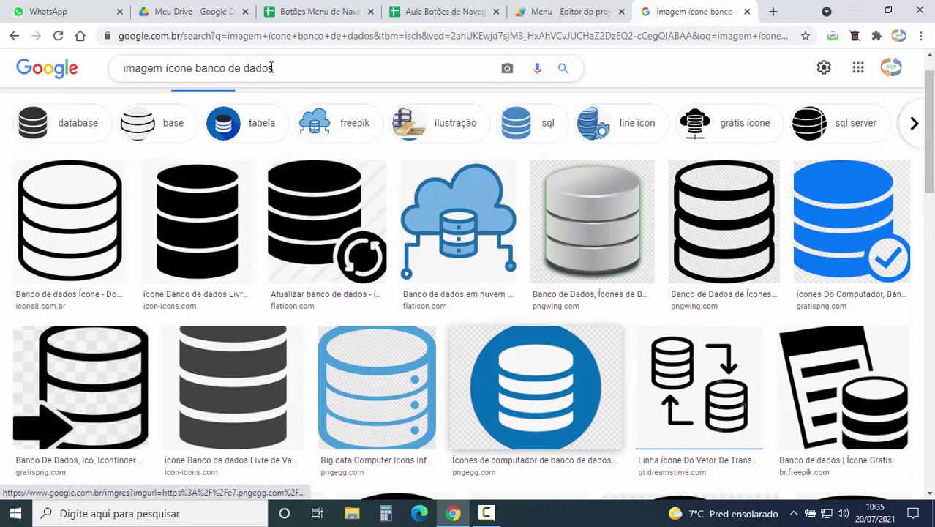
{"action": "left_click_drag", "start_coordinate": [275, 68], "coordinate": [199, 68]}
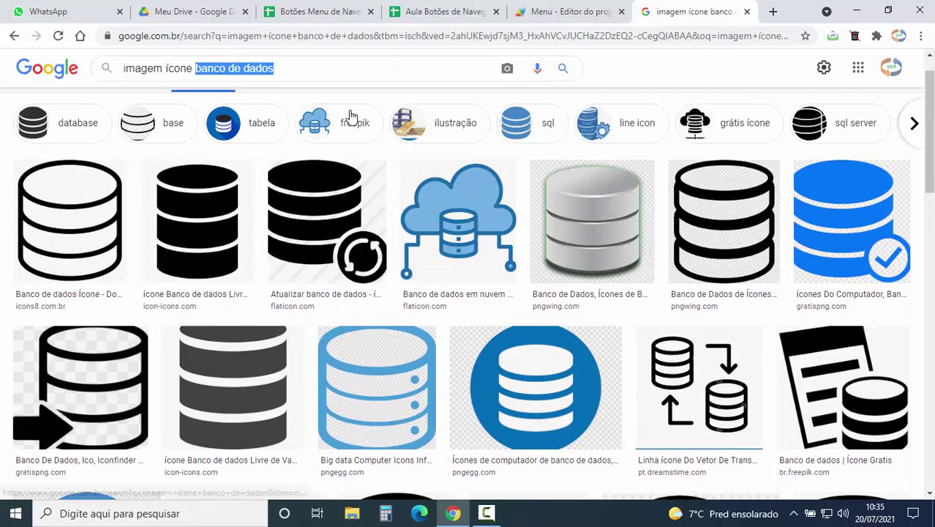
{"action": "key", "text": "BackSpace"}
{"action": "type", "text": "relatóri"}
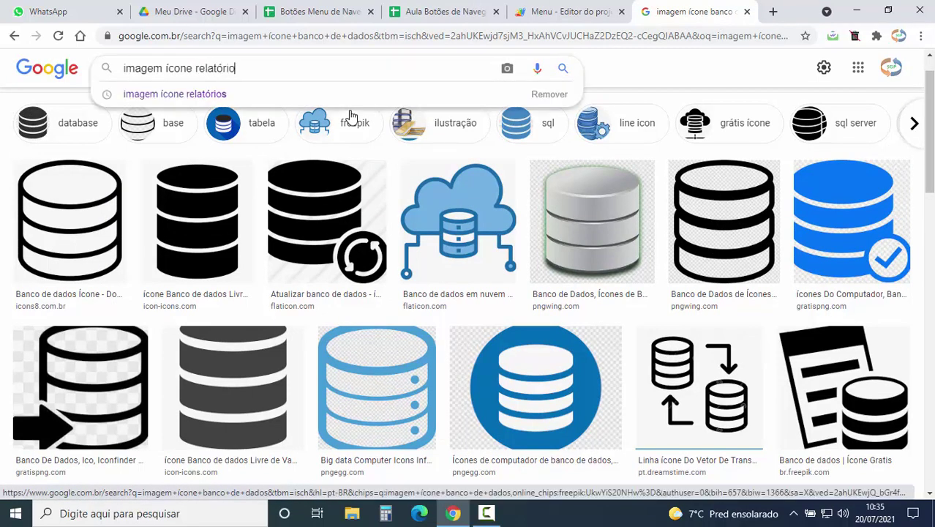
{"action": "key", "text": "Return"}
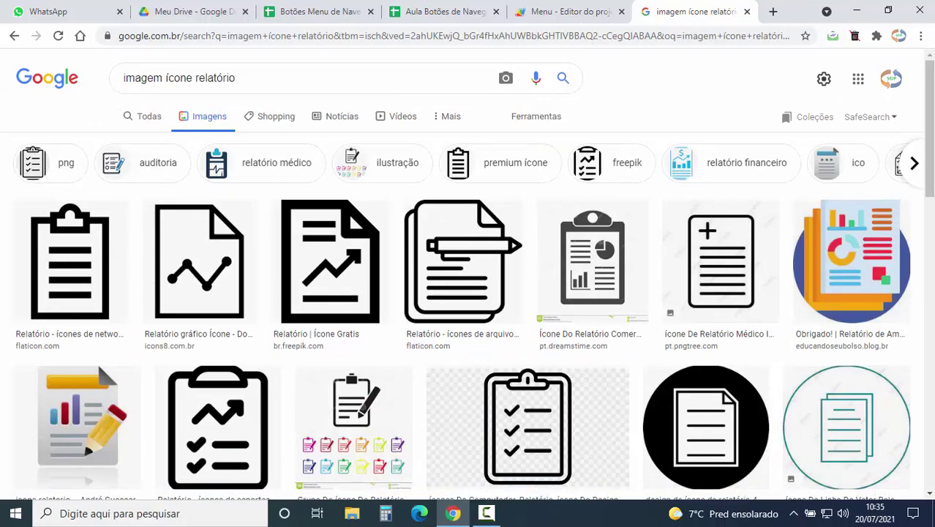
{"action": "scroll", "coordinate": [468, 293], "scroll_direction": "down", "scroll_amount": 3}
{"action": "scroll", "coordinate": [468, 293], "scroll_direction": "down", "scroll_amount": 3}
{"action": "scroll", "coordinate": [468, 293], "scroll_direction": "down", "scroll_amount": 5}
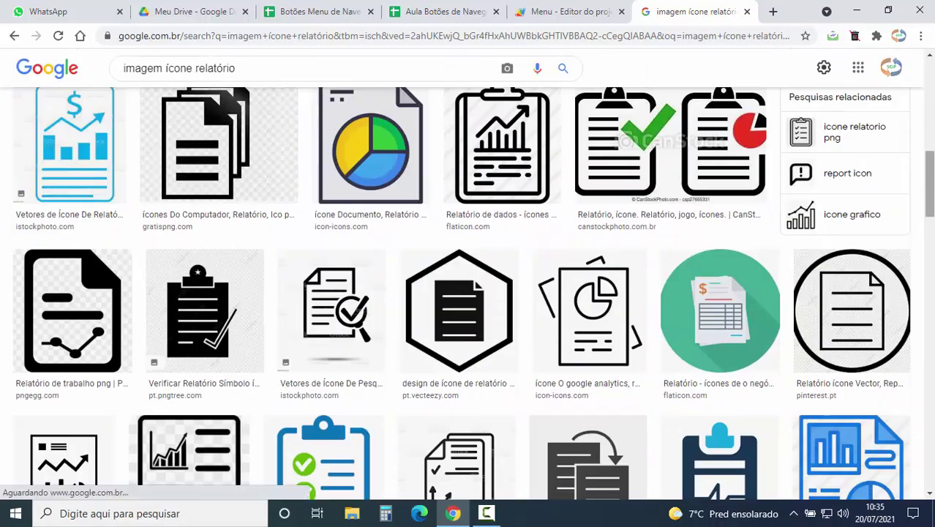
{"action": "scroll", "coordinate": [468, 292], "scroll_direction": "down", "scroll_amount": 4}
{"action": "scroll", "coordinate": [468, 292], "scroll_direction": "down", "scroll_amount": 3}
{"action": "scroll", "coordinate": [468, 292], "scroll_direction": "down", "scroll_amount": 2}
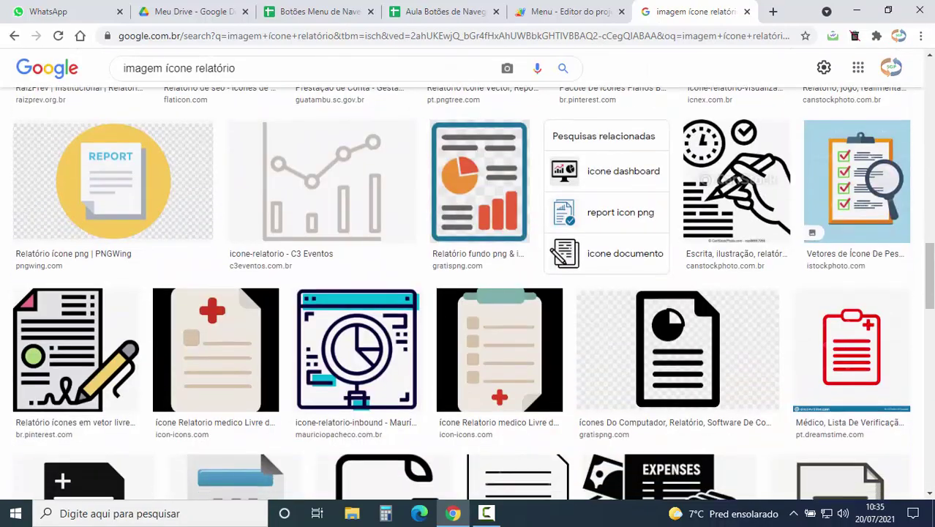
{"action": "scroll", "coordinate": [468, 293], "scroll_direction": "down", "scroll_amount": 3}
{"action": "scroll", "coordinate": [468, 292], "scroll_direction": "up", "scroll_amount": 5}
{"action": "scroll", "coordinate": [468, 292], "scroll_direction": "up", "scroll_amount": 3}
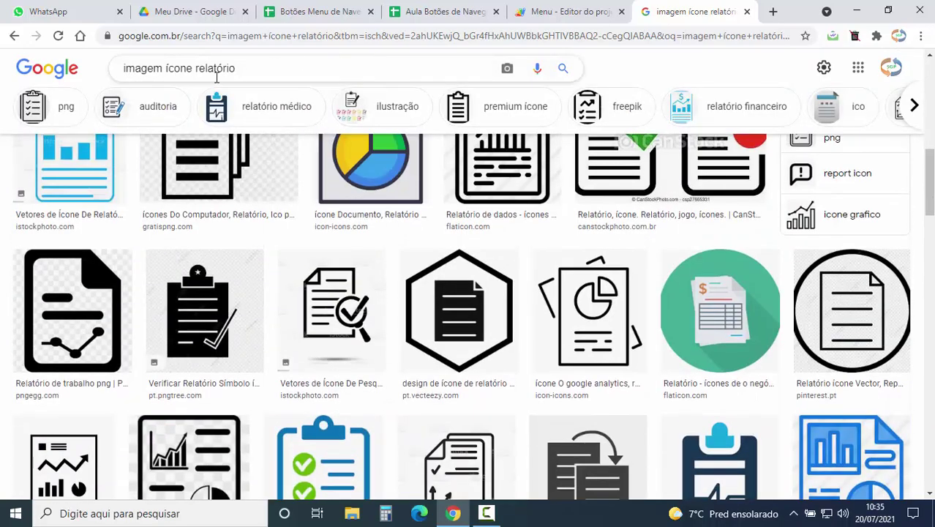
{"action": "left_click", "coordinate": [234, 67]}
{"action": "key", "text": "Return"}
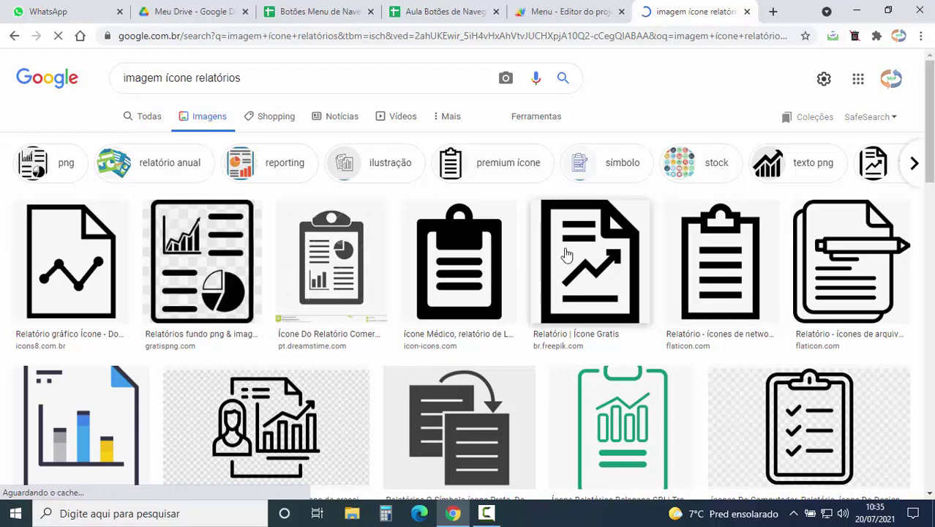
- Save the colourful annual report icon image to Downloads as Rel.jpg
{"action": "scroll", "coordinate": [563, 248], "scroll_direction": "down", "scroll_amount": 3}
{"action": "scroll", "coordinate": [572, 202], "scroll_direction": "down", "scroll_amount": 2}
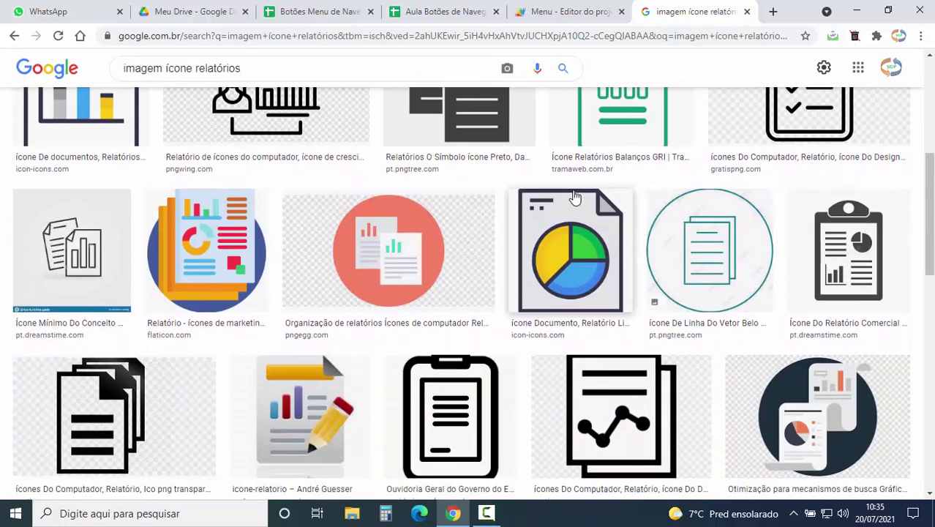
{"action": "scroll", "coordinate": [583, 185], "scroll_direction": "down", "scroll_amount": 3}
{"action": "scroll", "coordinate": [582, 185], "scroll_direction": "down", "scroll_amount": 3}
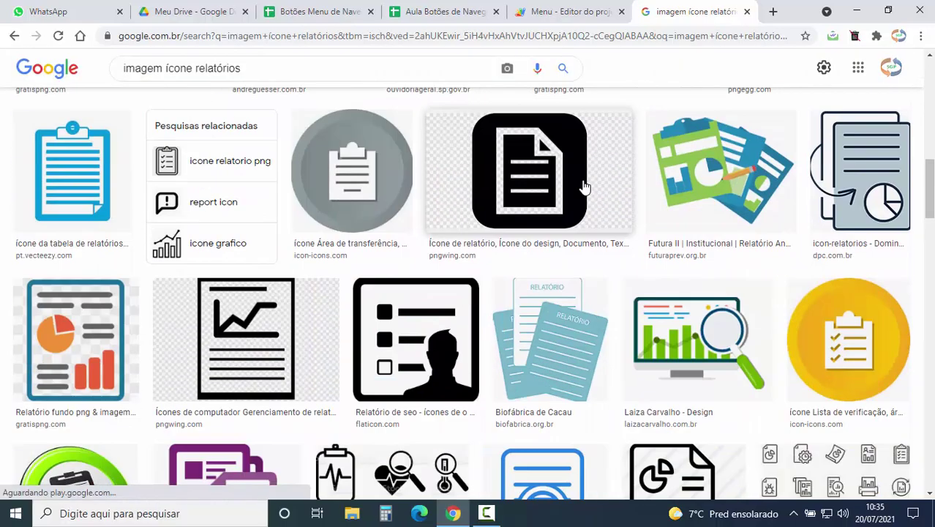
{"action": "scroll", "coordinate": [583, 185], "scroll_direction": "down", "scroll_amount": 2}
{"action": "scroll", "coordinate": [585, 185], "scroll_direction": "down", "scroll_amount": 4}
{"action": "scroll", "coordinate": [585, 185], "scroll_direction": "down", "scroll_amount": 4}
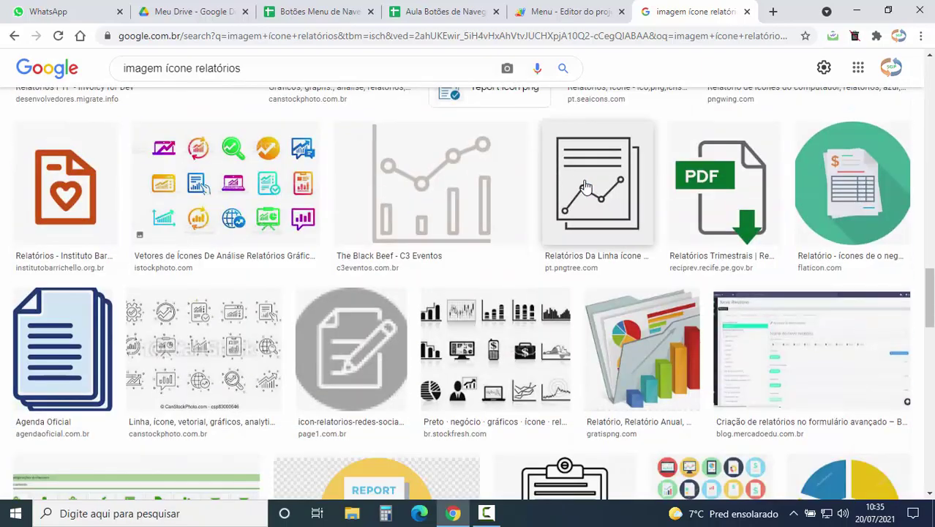
{"action": "scroll", "coordinate": [644, 183], "scroll_direction": "down", "scroll_amount": 3}
{"action": "scroll", "coordinate": [662, 175], "scroll_direction": "up", "scroll_amount": 1}
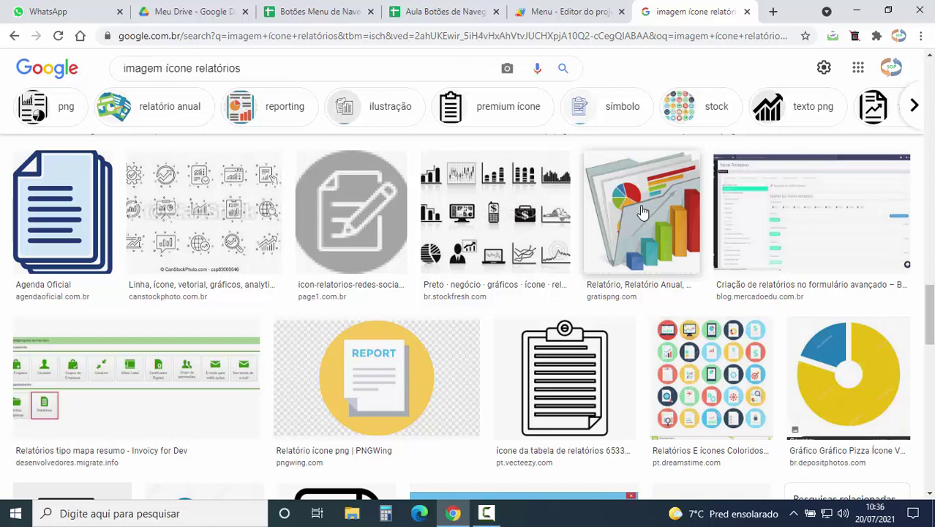
{"action": "right_click", "coordinate": [641, 212]}
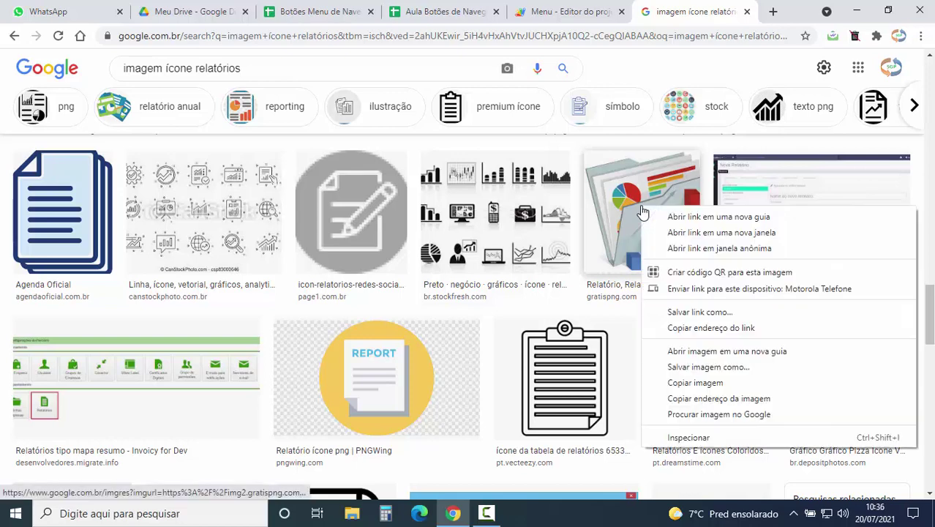
{"action": "left_click", "coordinate": [709, 369]}
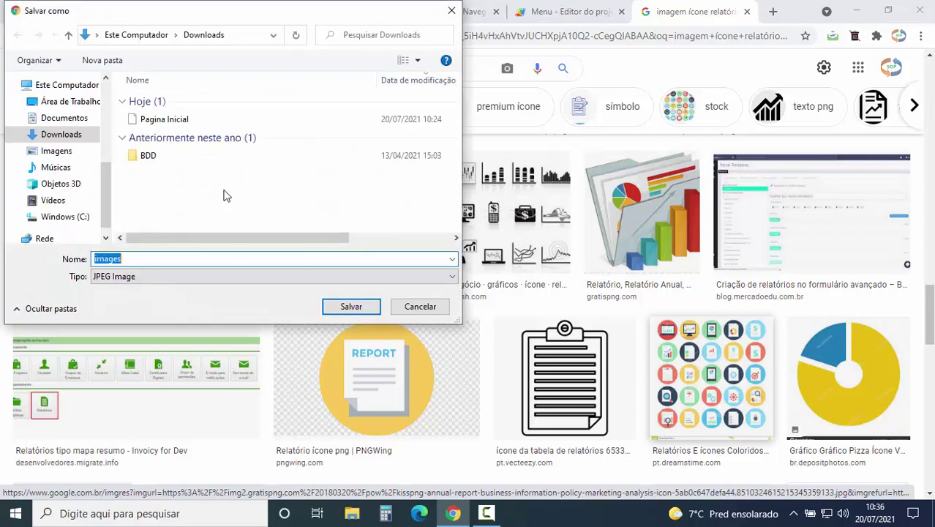
{"action": "left_click", "coordinate": [145, 258]}
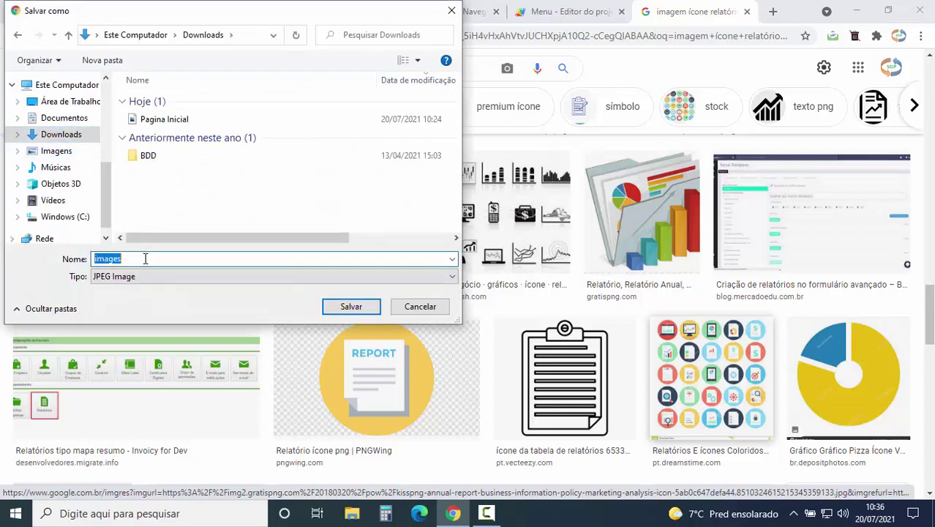
{"action": "type", "text": "Rel"}
{"action": "left_click", "coordinate": [351, 308]}
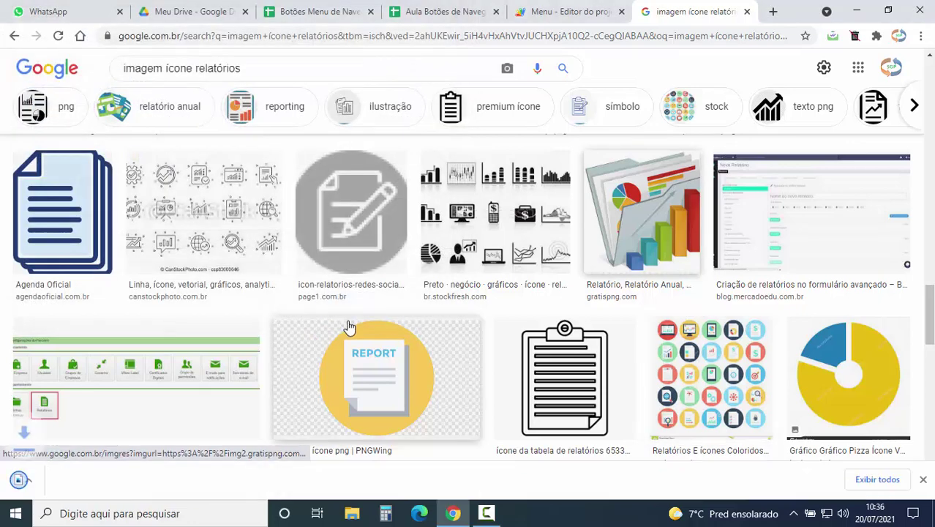
- On the Página Inicial sheet, insert the Rel image from Downloads over the cells
{"action": "left_click", "coordinate": [432, 6]}
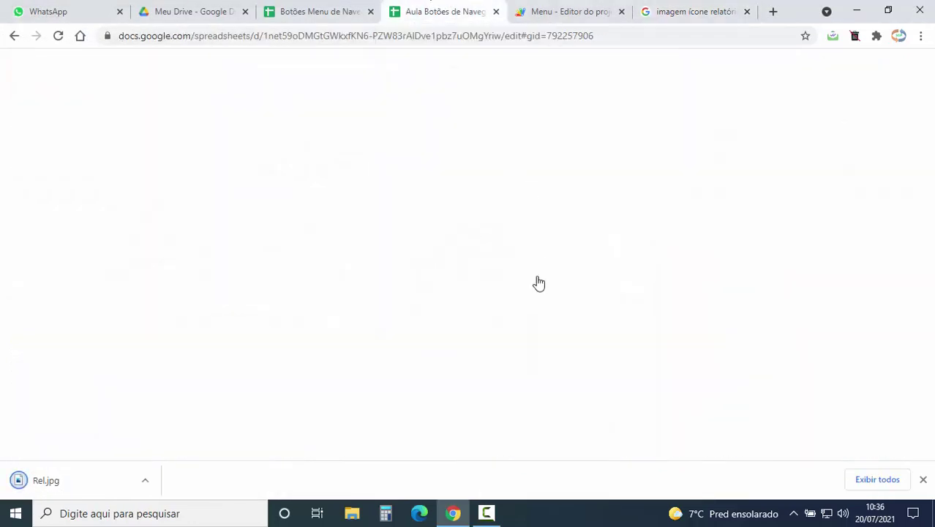
{"action": "left_click", "coordinate": [123, 445]}
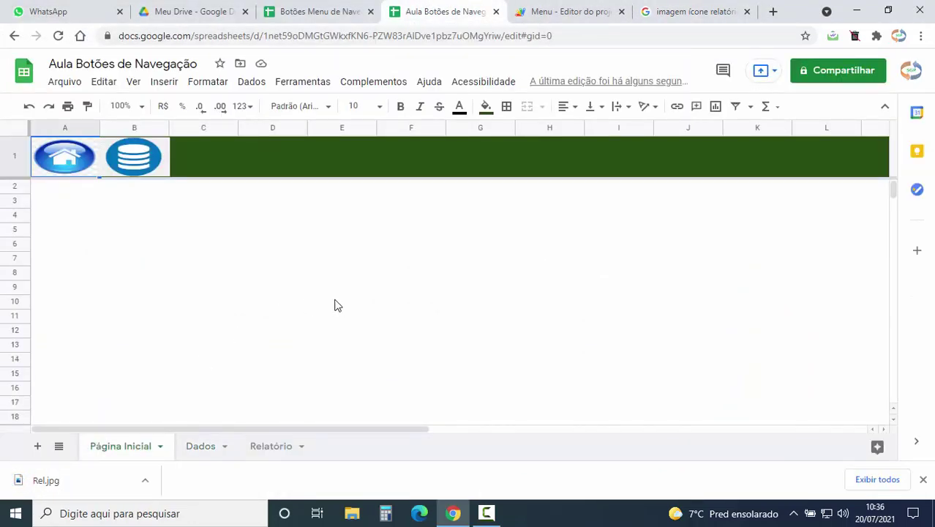
{"action": "left_click", "coordinate": [923, 479]}
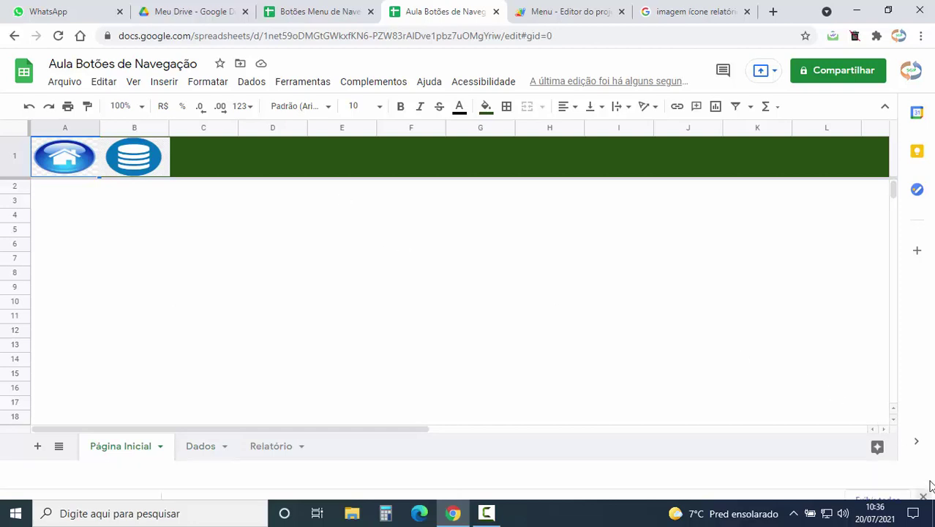
{"action": "left_click", "coordinate": [101, 260]}
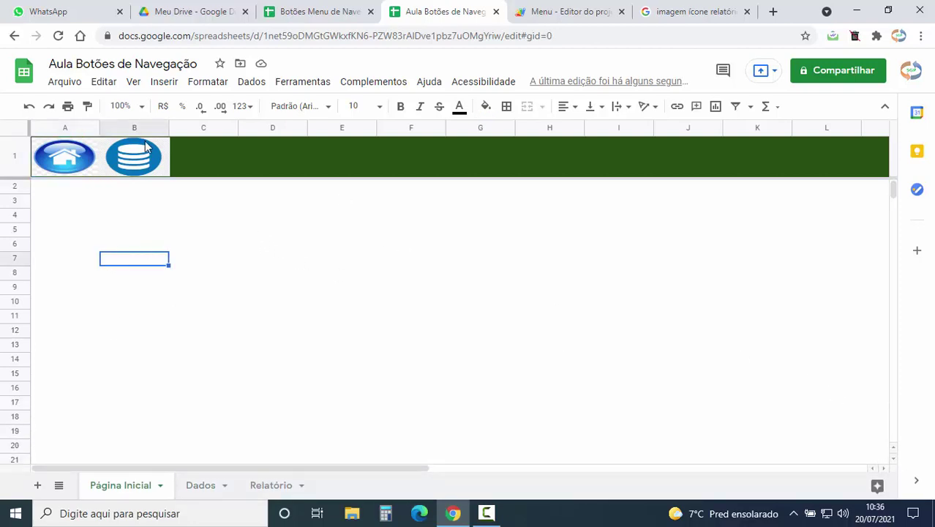
{"action": "left_click", "coordinate": [159, 83]}
{"action": "mouse_move", "coordinate": [190, 294]}
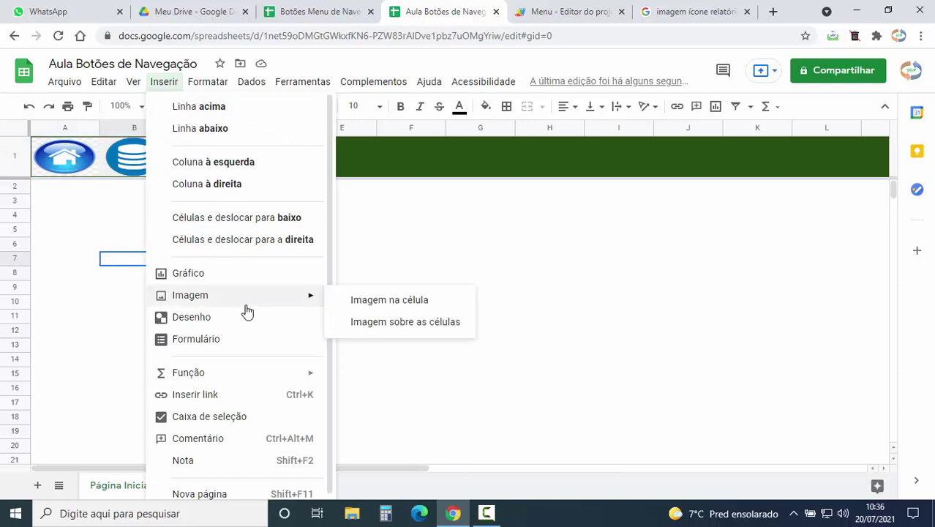
{"action": "left_click", "coordinate": [427, 334]}
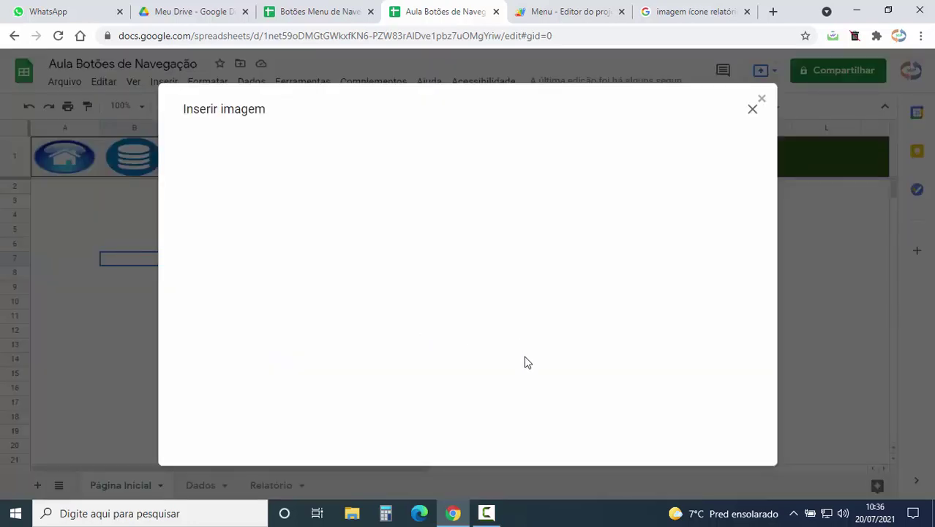
{"action": "left_click", "coordinate": [465, 363]}
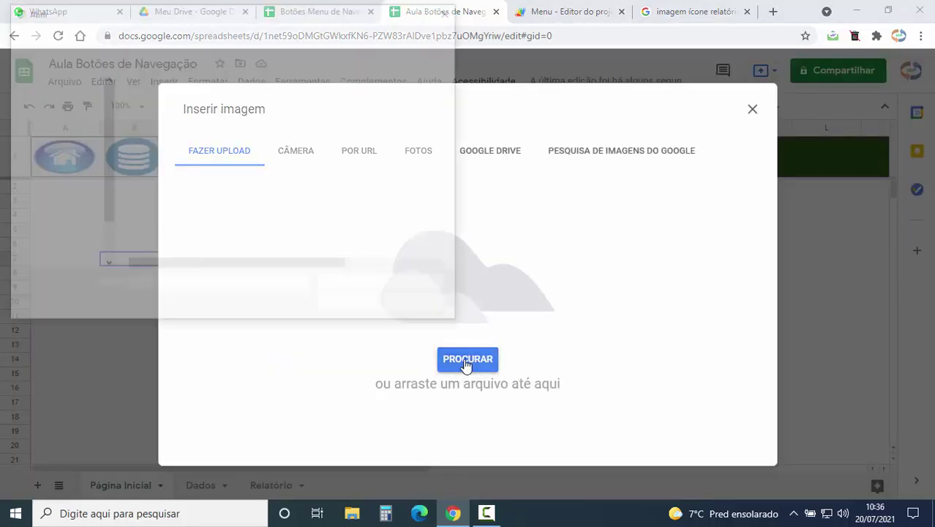
{"action": "left_click", "coordinate": [150, 120]}
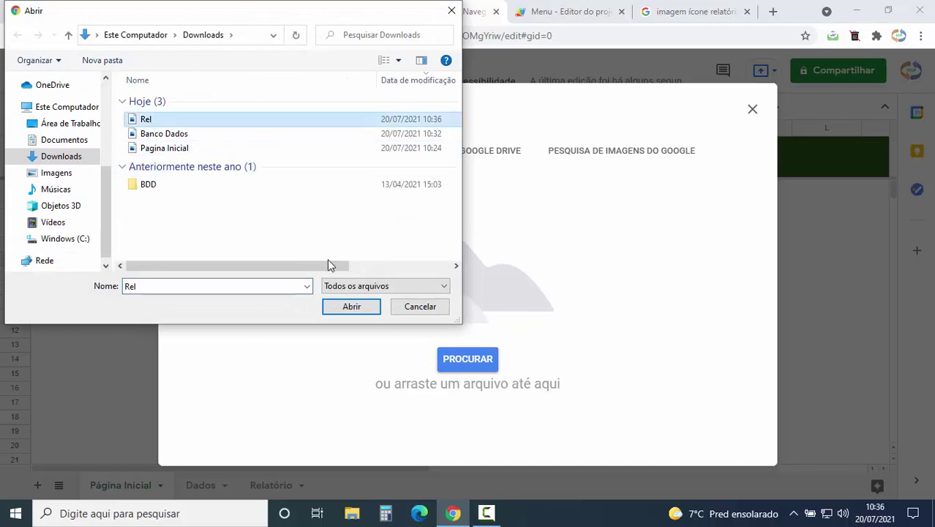
{"action": "left_click", "coordinate": [351, 305]}
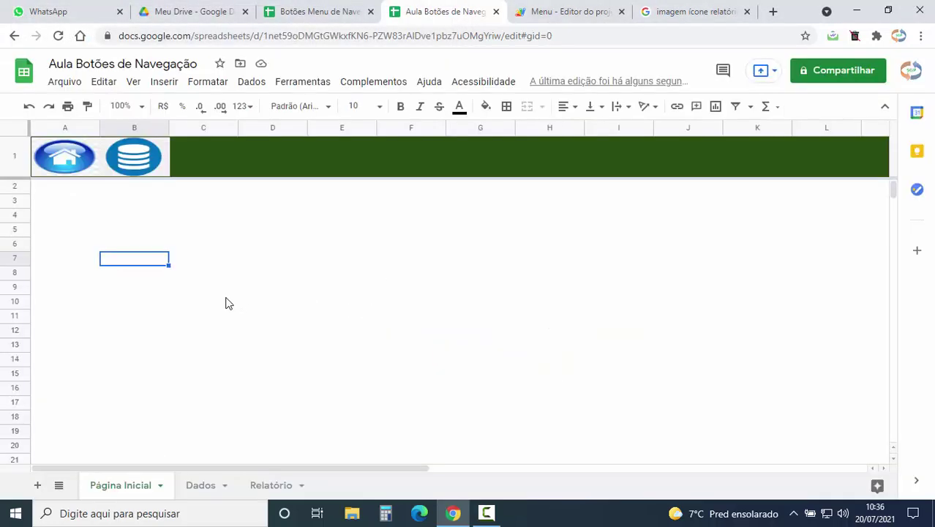
- Shrink the report image to fit row 1 and place it in cell C1 beside the database icon
{"action": "left_click", "coordinate": [190, 347]}
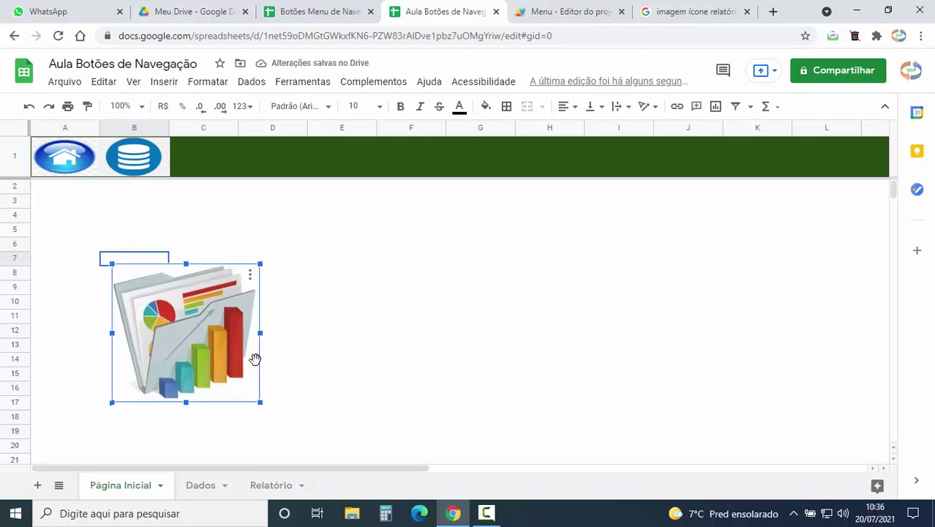
{"action": "left_click_drag", "start_coordinate": [269, 412], "coordinate": [166, 315]}
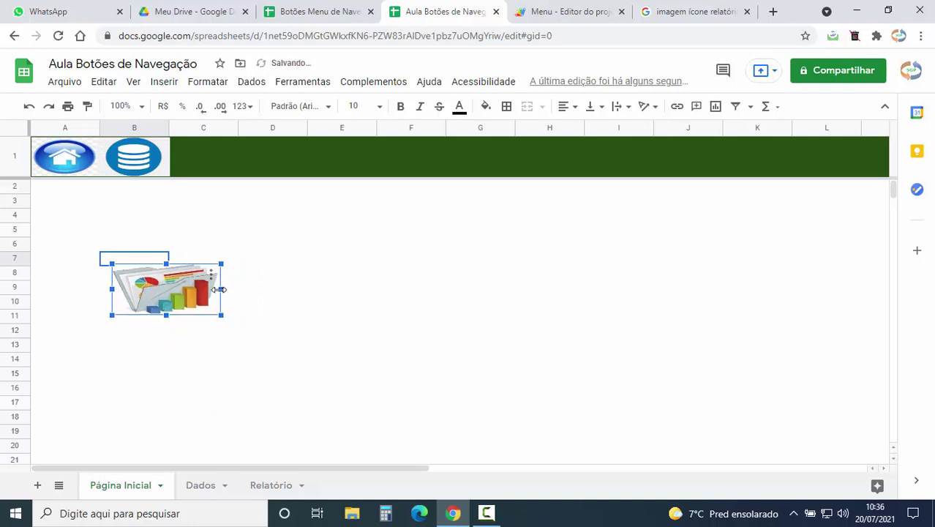
{"action": "mouse_move", "coordinate": [219, 290]}
{"action": "left_mouse_down"}
{"action": "mouse_move", "coordinate": [188, 290]}
{"action": "mouse_move", "coordinate": [260, 138]}
{"action": "left_mouse_up"}
{"action": "mouse_move", "coordinate": [209, 189]}
{"action": "left_mouse_down"}
{"action": "mouse_move", "coordinate": [209, 176]}
{"action": "mouse_move", "coordinate": [239, 156]}
{"action": "left_mouse_up"}
{"action": "left_click", "coordinate": [265, 204]}
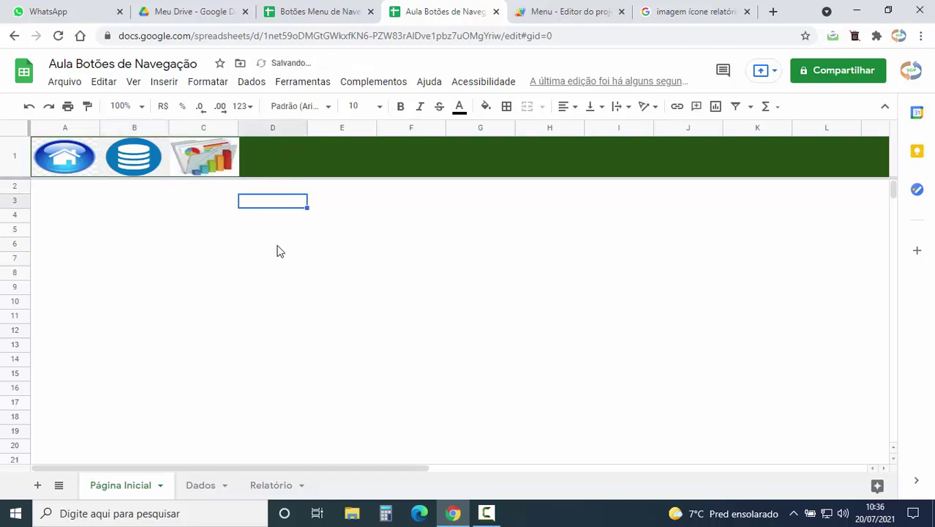
{"action": "left_click", "coordinate": [229, 162]}
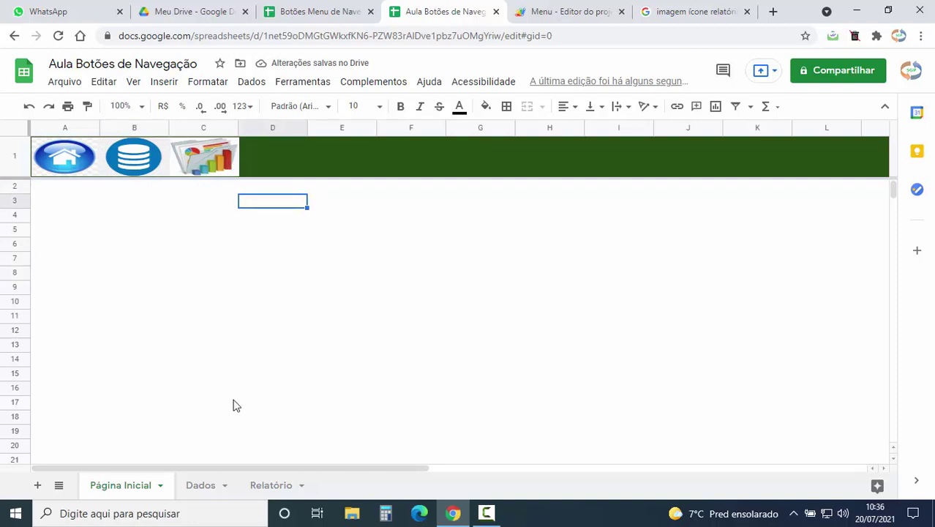
- Paste the report image onto the Dados sheet and move it into cell C1
{"action": "left_click", "coordinate": [205, 484]}
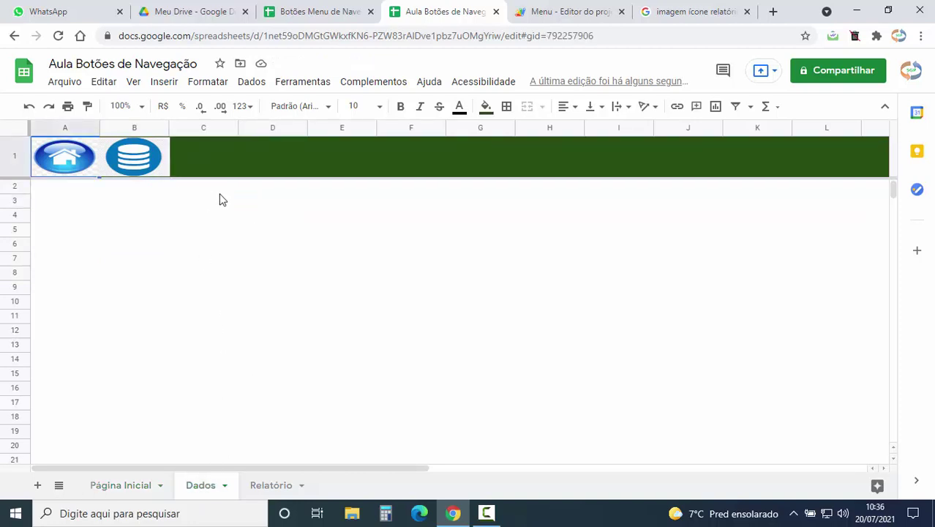
{"action": "left_click", "coordinate": [216, 174]}
{"action": "key", "text": "ctrl+v"}
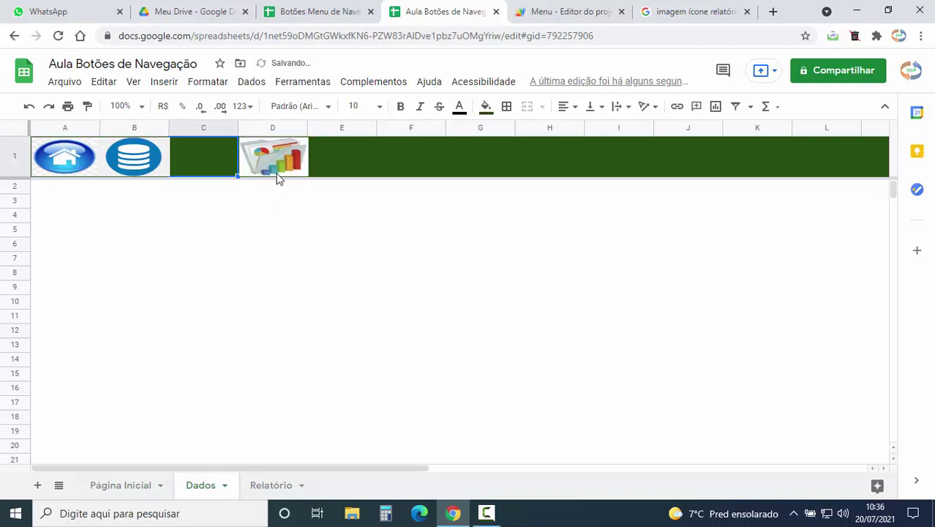
{"action": "left_click", "coordinate": [267, 171]}
{"action": "left_click_drag", "start_coordinate": [265, 170], "coordinate": [196, 170]}
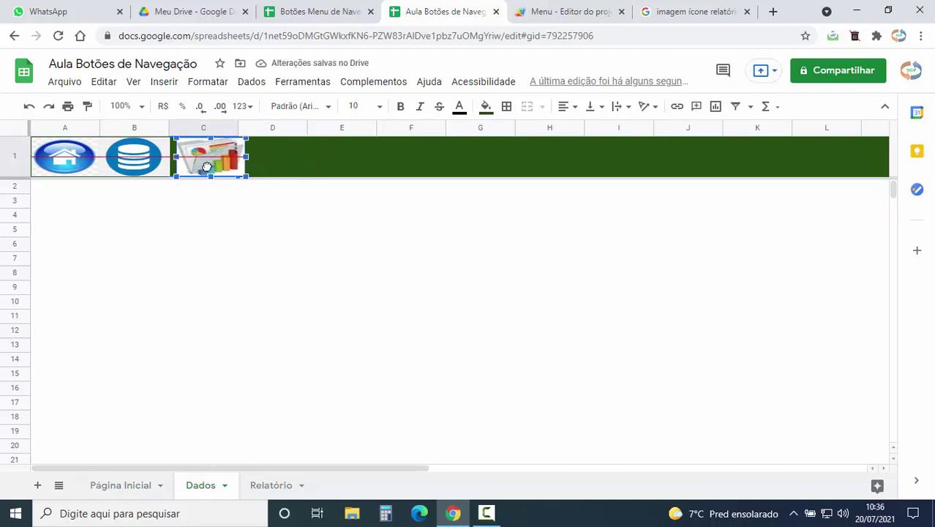
{"action": "left_click", "coordinate": [227, 217]}
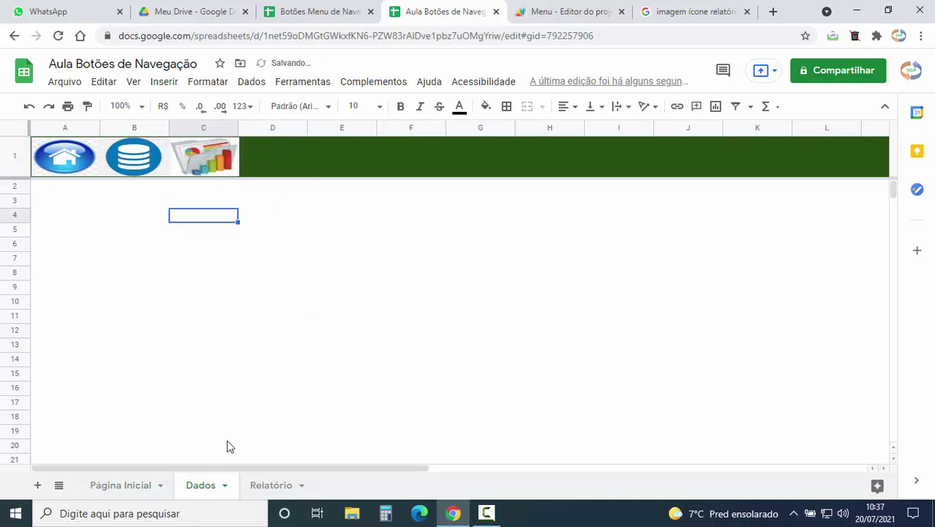
- Test the home button, then move the chart image into cell C1 on Relatório
{"action": "left_click", "coordinate": [86, 164]}
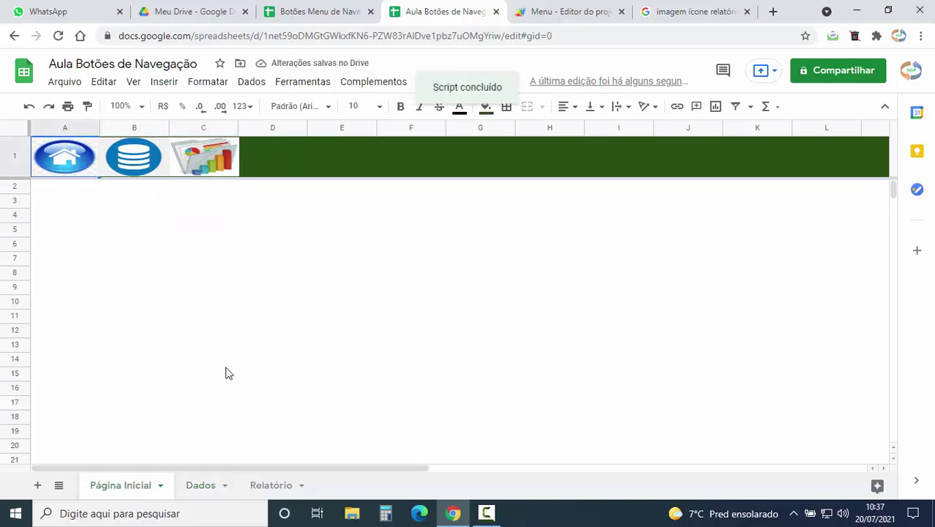
{"action": "left_click", "coordinate": [204, 487]}
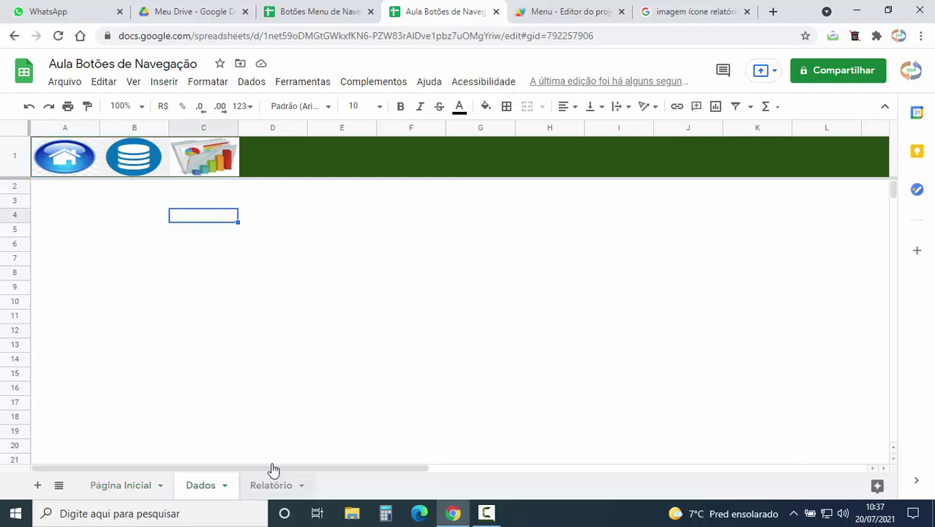
{"action": "left_click", "coordinate": [271, 485]}
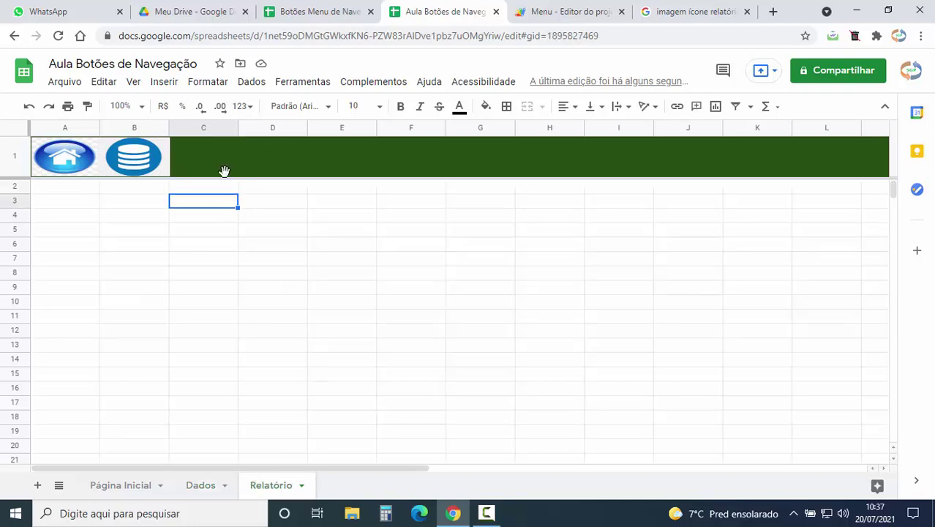
{"action": "left_click", "coordinate": [202, 154]}
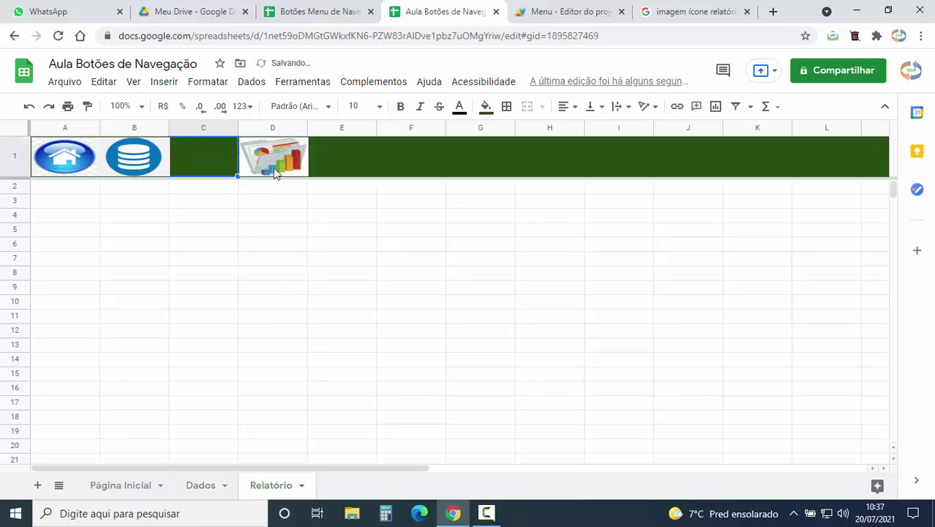
{"action": "left_click_drag", "start_coordinate": [273, 168], "coordinate": [227, 177]}
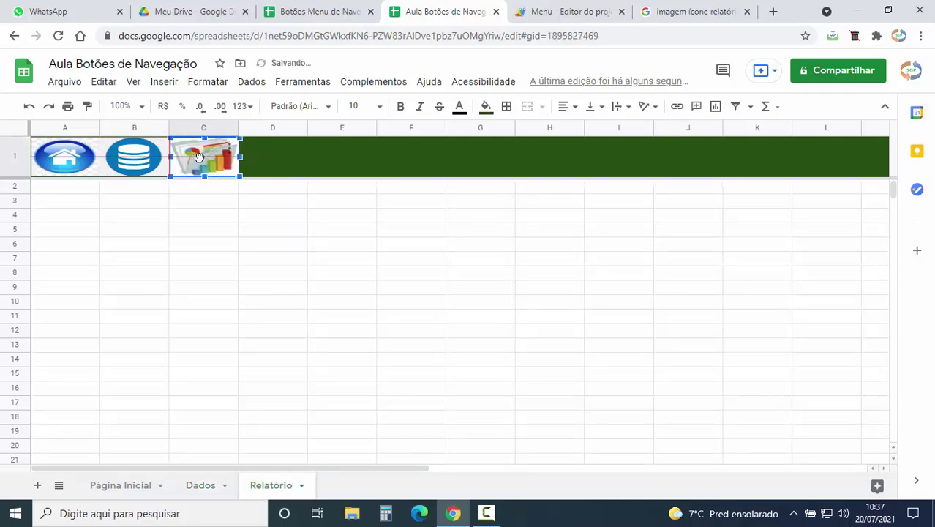
{"action": "left_click", "coordinate": [231, 217]}
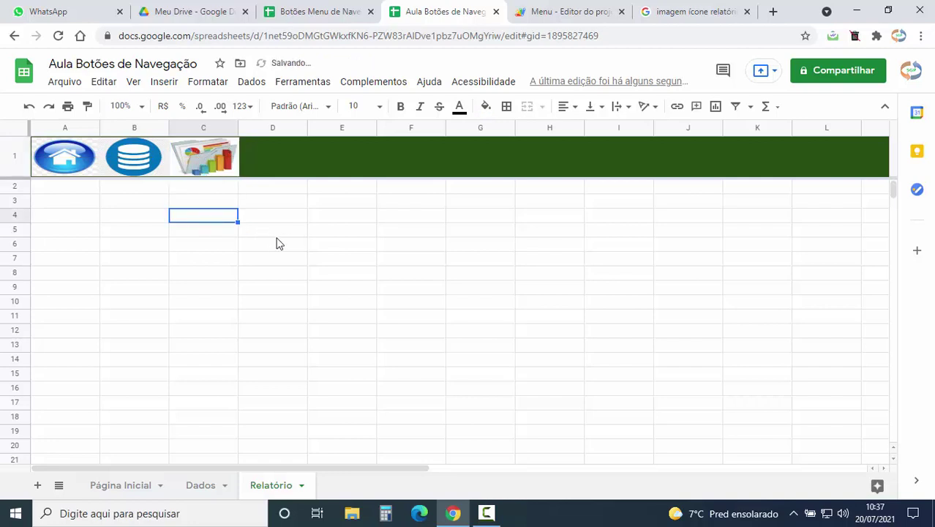
- Duplicate the bancoDados function and rename the copy relatorio
{"action": "left_click", "coordinate": [559, 12]}
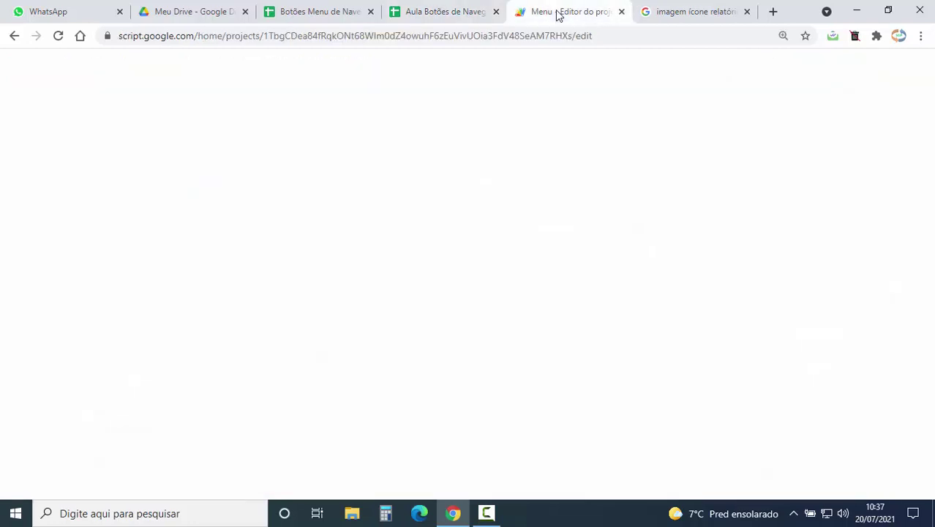
{"action": "left_click", "coordinate": [348, 305]}
{"action": "mouse_move", "coordinate": [300, 262]}
{"action": "left_mouse_down"}
{"action": "mouse_move", "coordinate": [313, 318]}
{"action": "mouse_move", "coordinate": [332, 334]}
{"action": "left_mouse_up"}
{"action": "key", "text": "ctrl+c"}
{"action": "left_click", "coordinate": [309, 360]}
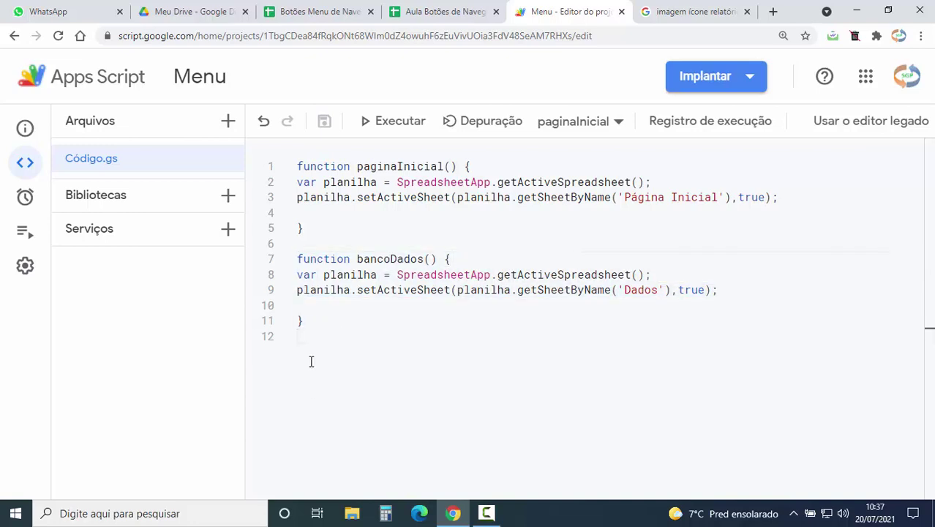
{"action": "key", "text": "Return"}
{"action": "key", "text": "ctrl+v"}
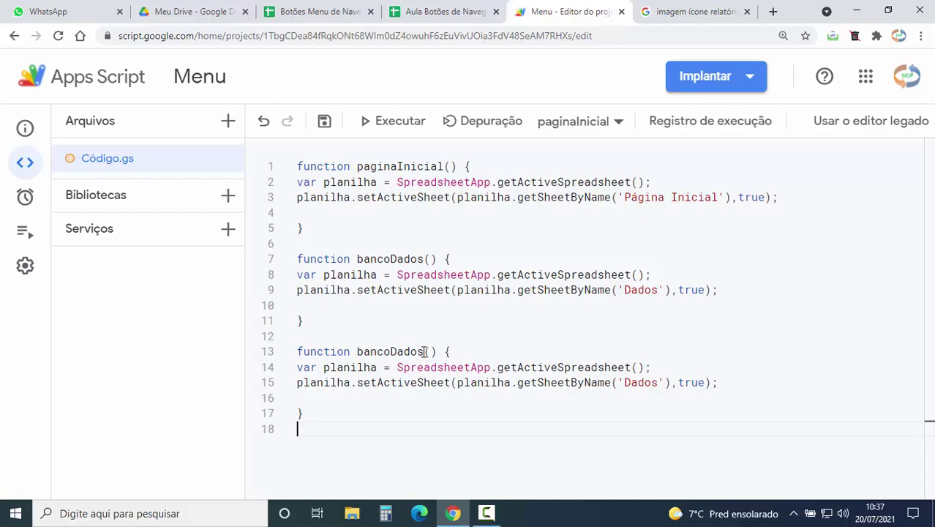
{"action": "left_click_drag", "start_coordinate": [424, 352], "coordinate": [356, 352]}
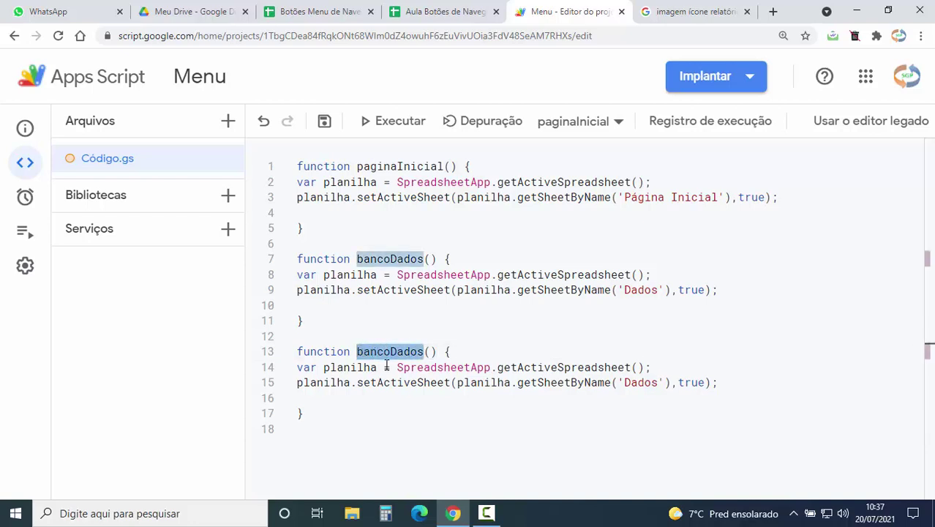
{"action": "type", "text": "relatorio"}
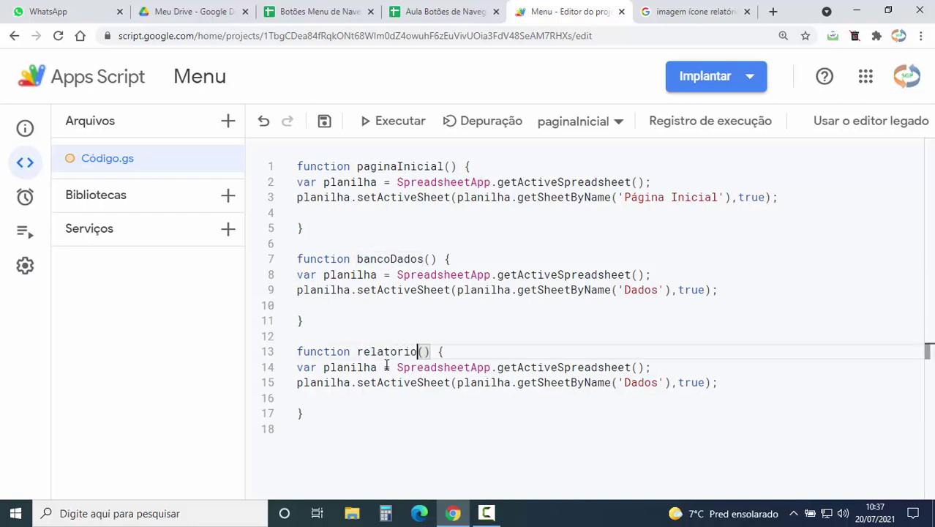
- Change the copied function's sheet name from 'Dados' to 'Relatório' and save the project
{"action": "left_click", "coordinate": [438, 11]}
{"action": "left_click", "coordinate": [302, 487]}
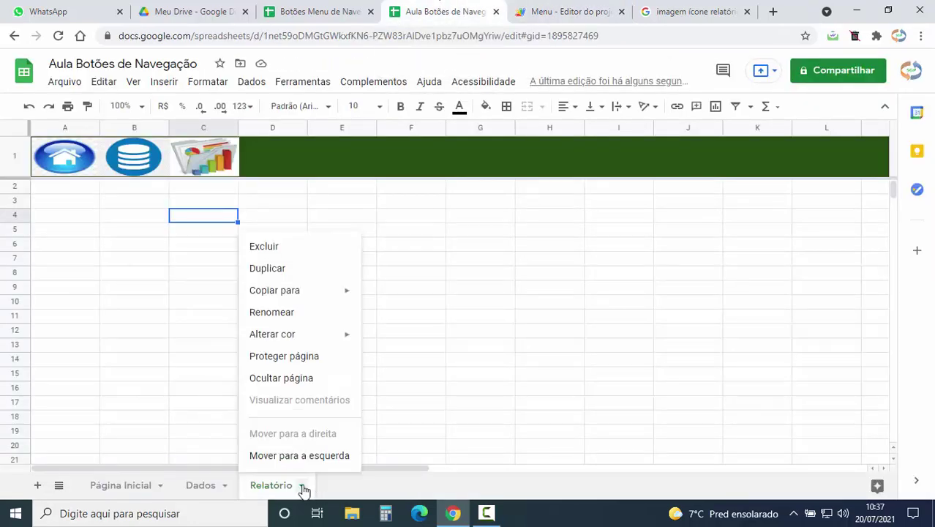
{"action": "left_click", "coordinate": [304, 312]}
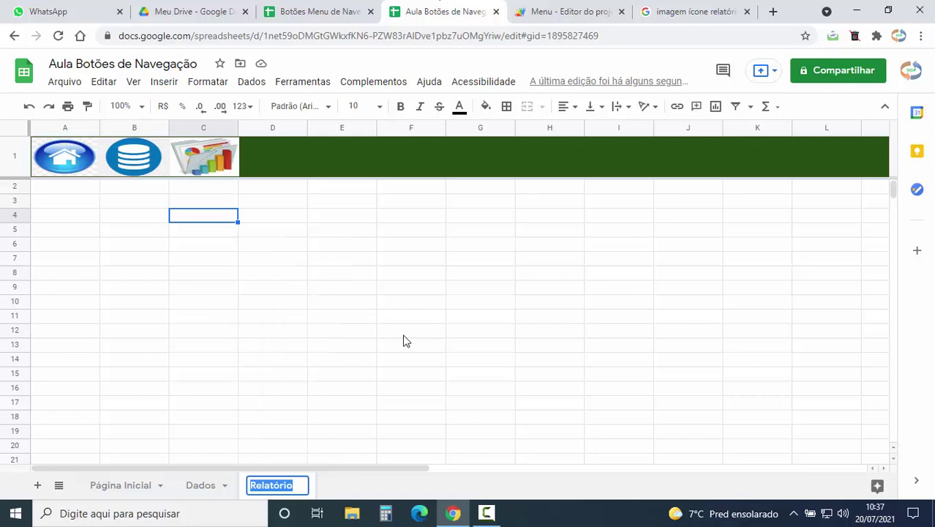
{"action": "left_click", "coordinate": [272, 375]}
{"action": "left_click", "coordinate": [543, 14]}
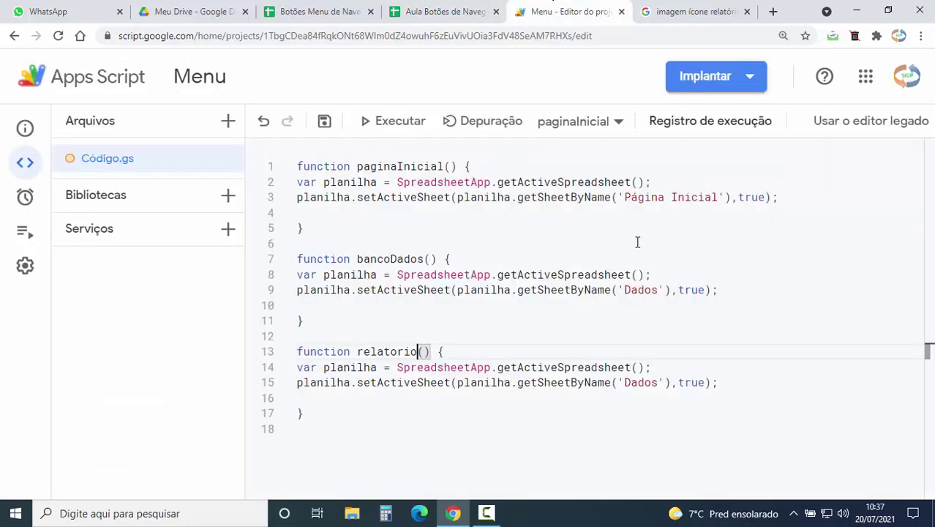
{"action": "left_click_drag", "start_coordinate": [658, 383], "coordinate": [630, 382]}
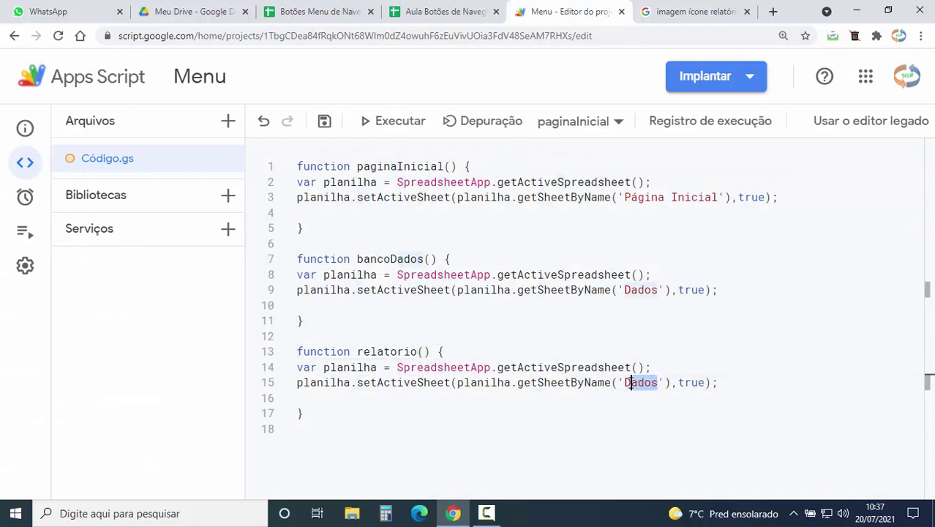
{"action": "type", "text": "Relatório"}
{"action": "left_click", "coordinate": [569, 441]}
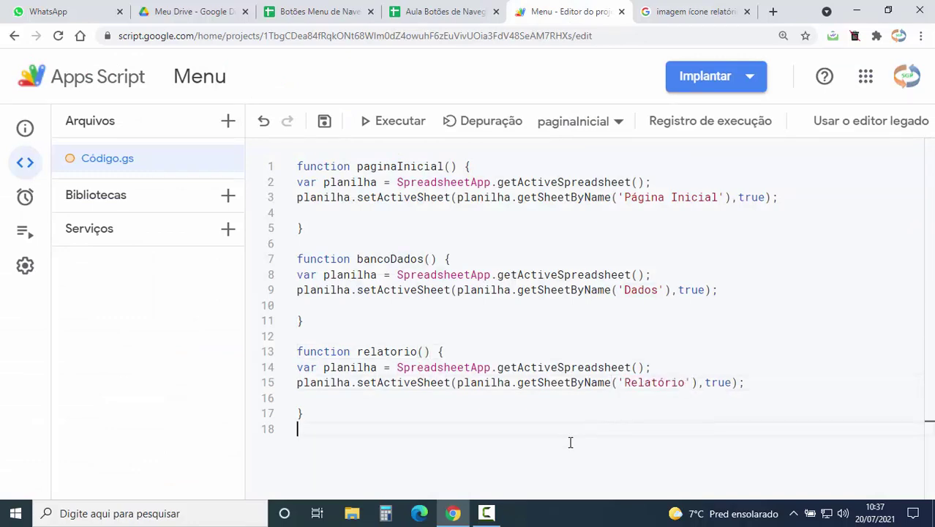
{"action": "left_click", "coordinate": [324, 122]}
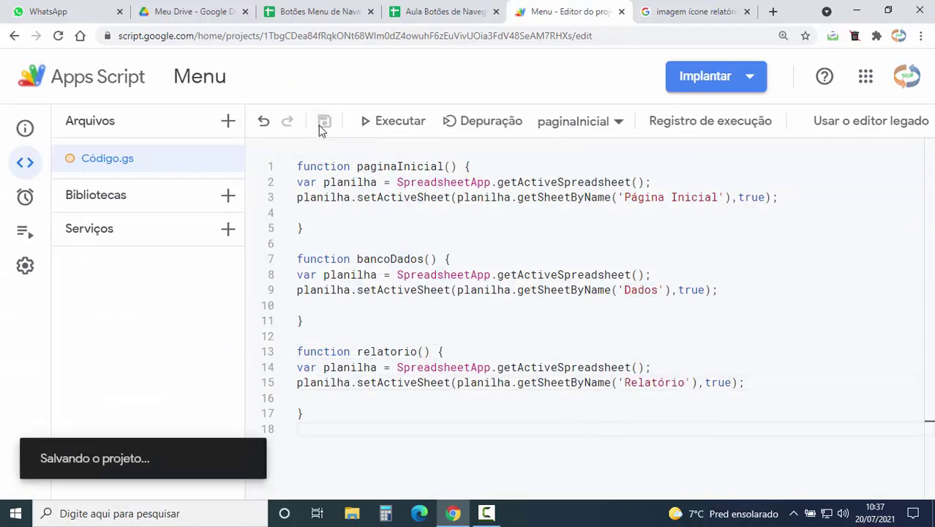
- Check the relatorio function name, then select the chart image in C1 of the spreadsheet
{"action": "left_click", "coordinate": [447, 13]}
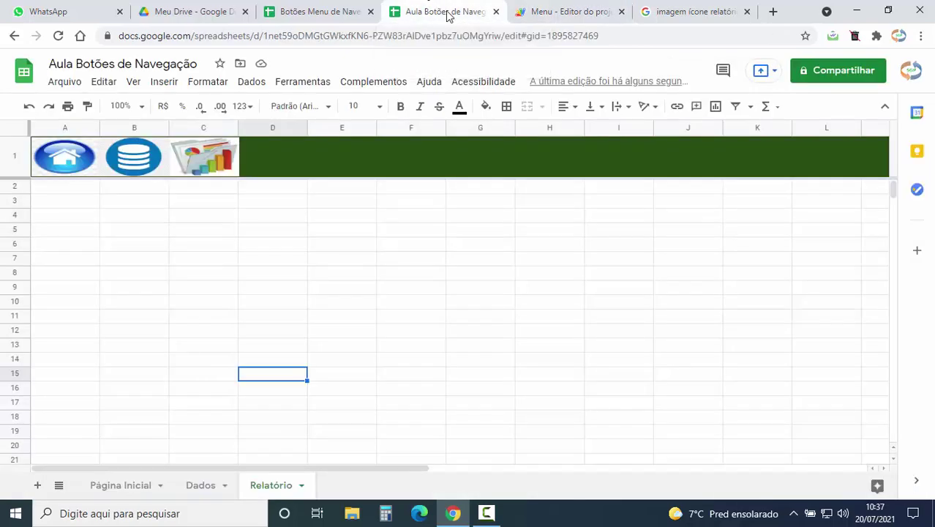
{"action": "left_click", "coordinate": [552, 11]}
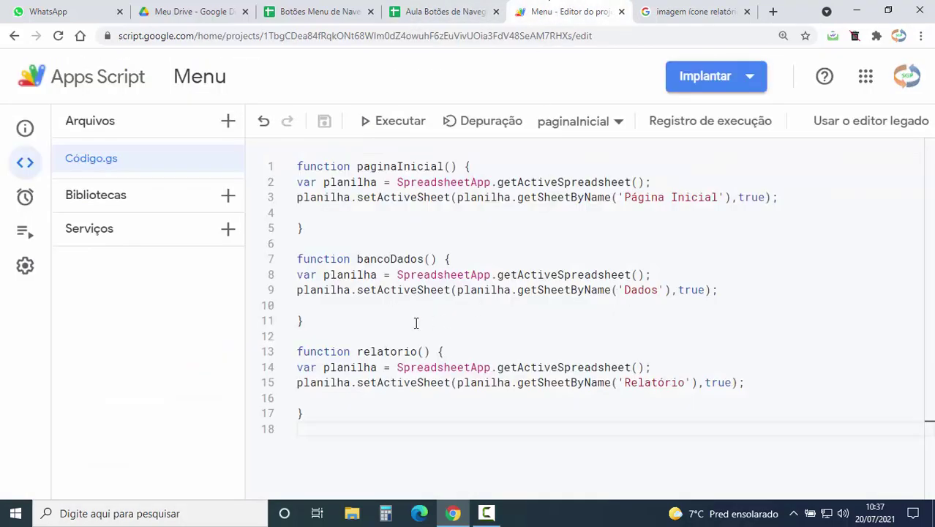
{"action": "left_click_drag", "start_coordinate": [357, 351], "coordinate": [419, 351]}
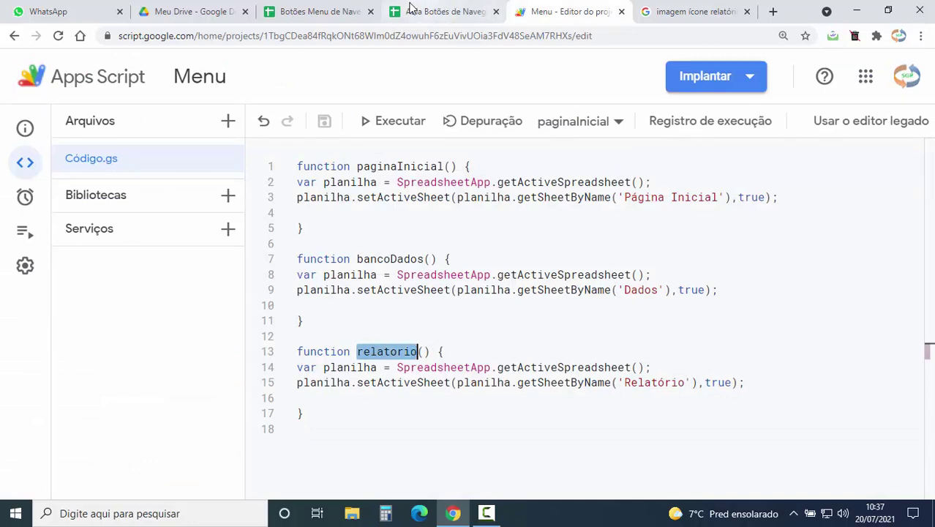
{"action": "left_click", "coordinate": [432, 11]}
{"action": "left_click", "coordinate": [230, 173]}
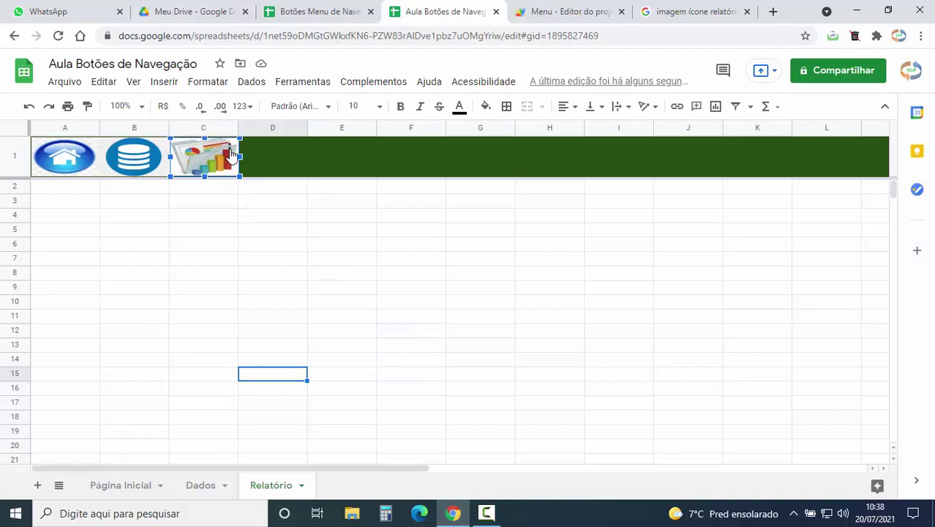
- Assign the relatorio script to the C1 chart image, then click a header button to reach Dados
{"action": "left_click", "coordinate": [229, 152]}
{"action": "left_click", "coordinate": [121, 214]}
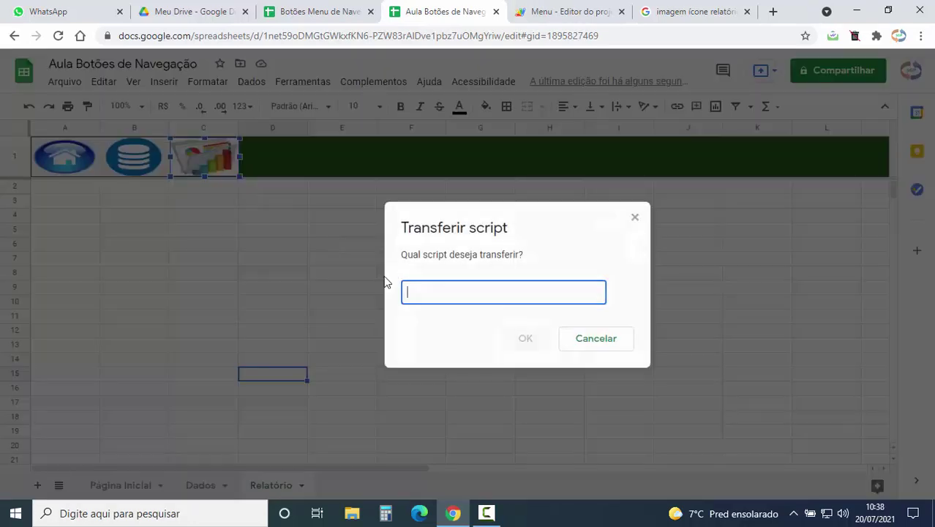
{"action": "type", "text": "relatorio"}
{"action": "left_click", "coordinate": [524, 341]}
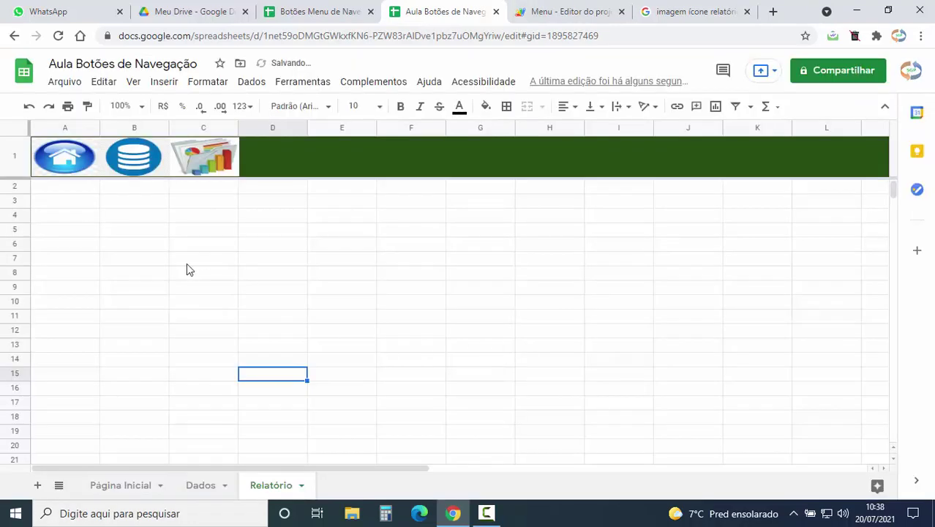
{"action": "left_click", "coordinate": [125, 157]}
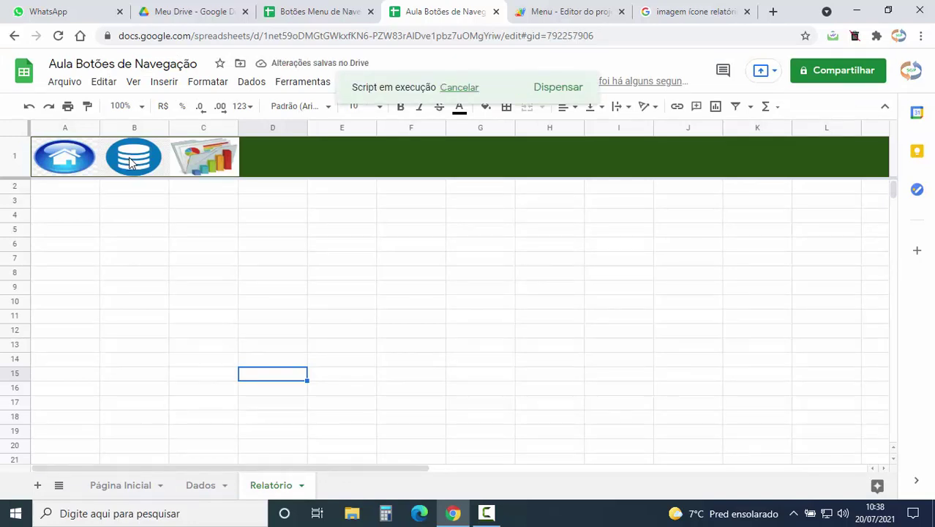
- Assign relatorio to the chart image on Dados, then go home to Página Inicial
{"action": "left_click", "coordinate": [227, 161]}
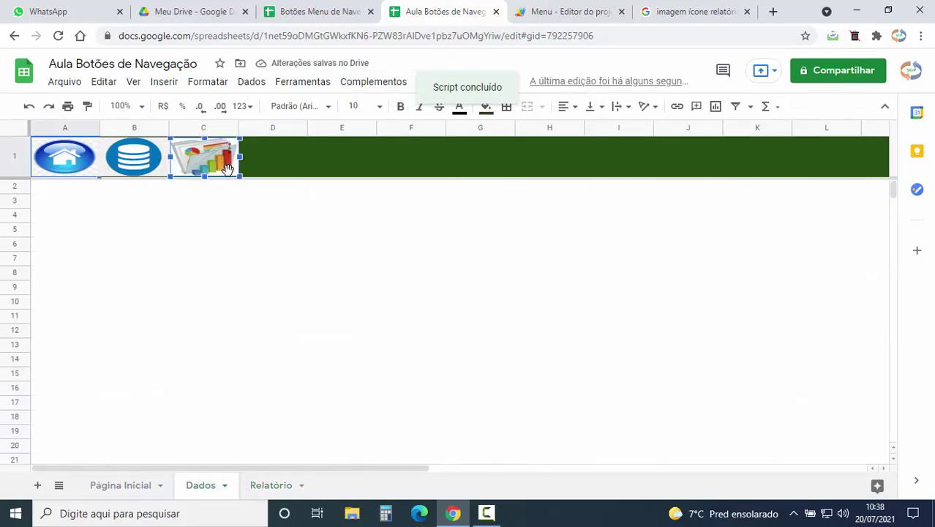
{"action": "left_click", "coordinate": [232, 156]}
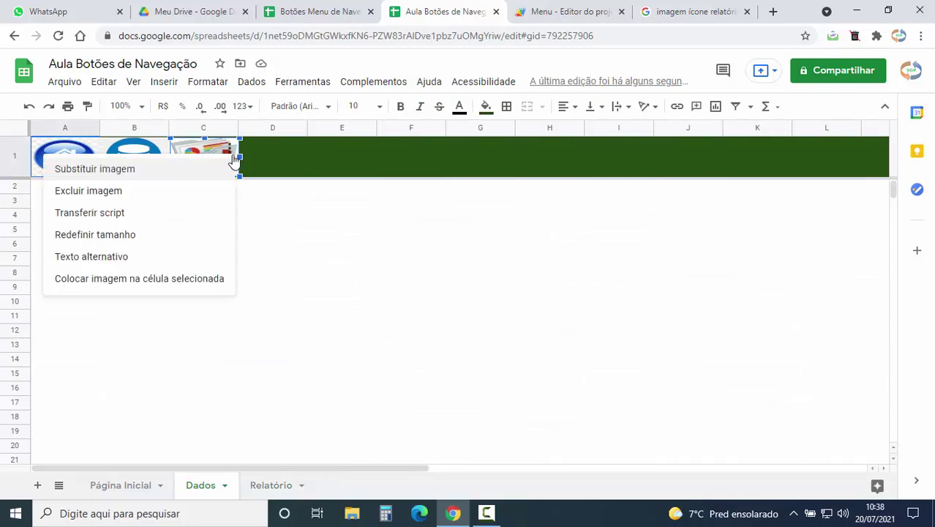
{"action": "left_click", "coordinate": [126, 216]}
{"action": "type", "text": "relatorio"}
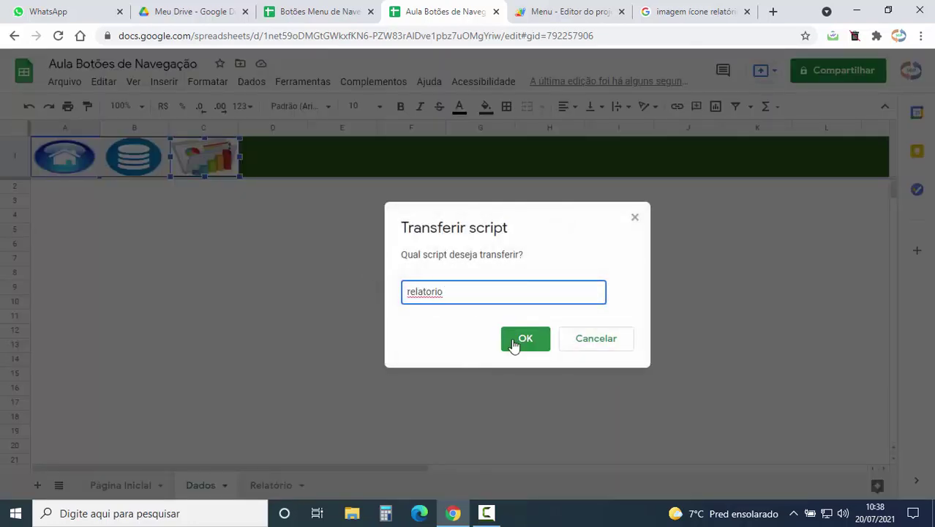
{"action": "left_click", "coordinate": [519, 338]}
{"action": "left_click", "coordinate": [54, 164]}
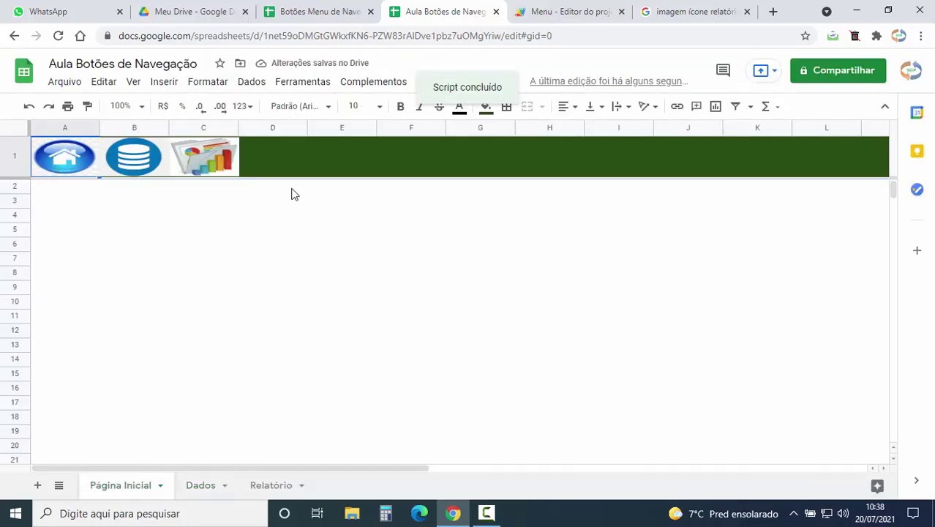
- Assign the relatorio script to the chart image on Página Inicial
{"action": "left_click", "coordinate": [231, 157]}
{"action": "left_click", "coordinate": [232, 150]}
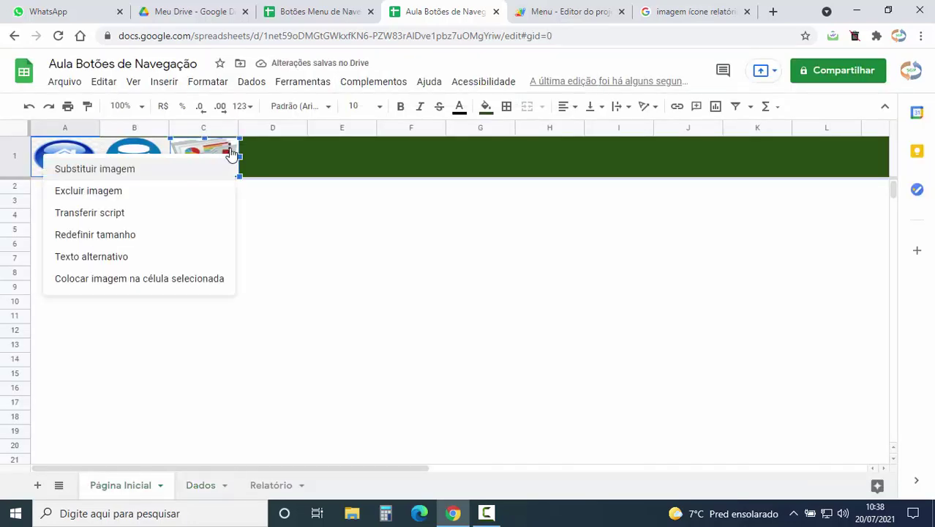
{"action": "left_click", "coordinate": [128, 213]}
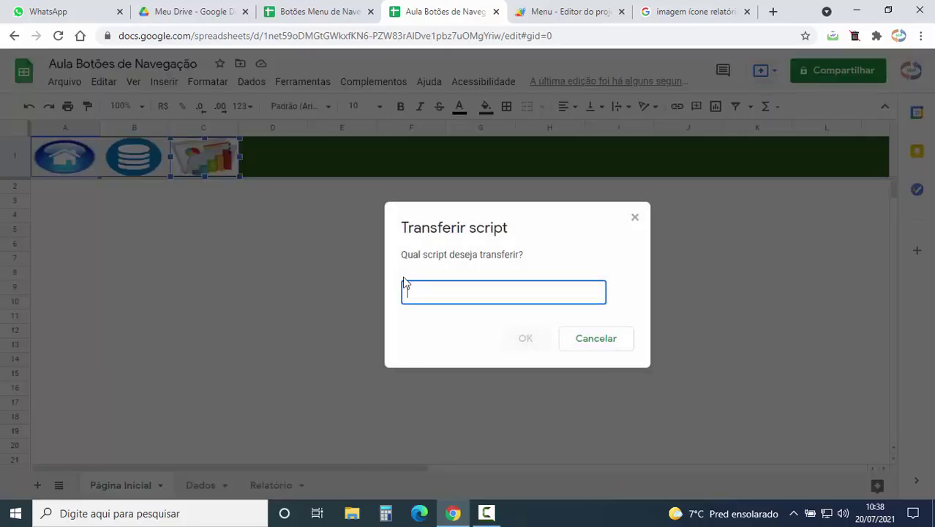
{"action": "type", "text": "relatorio"}
{"action": "left_click", "coordinate": [524, 338]}
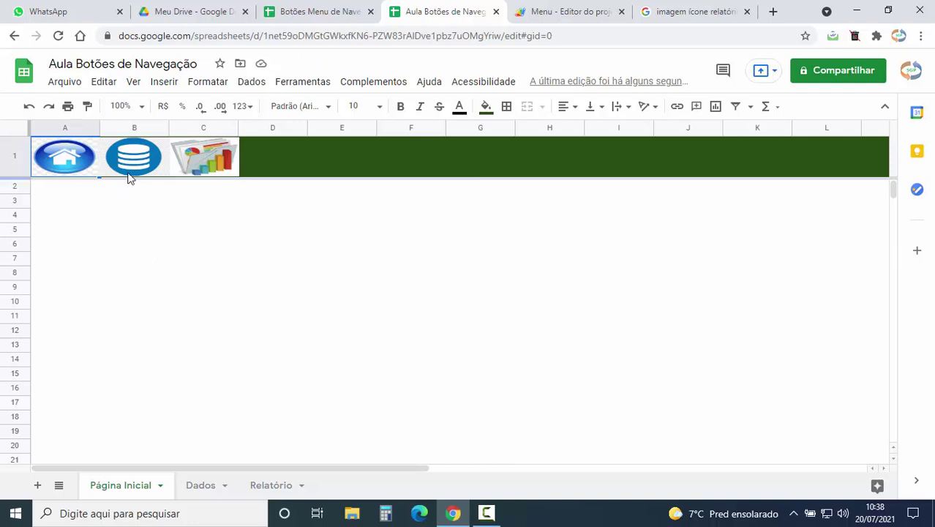
- Click the chart, database, home, database and chart images to cycle through Relatório, Dados and Página Inicial
{"action": "left_click", "coordinate": [208, 154]}
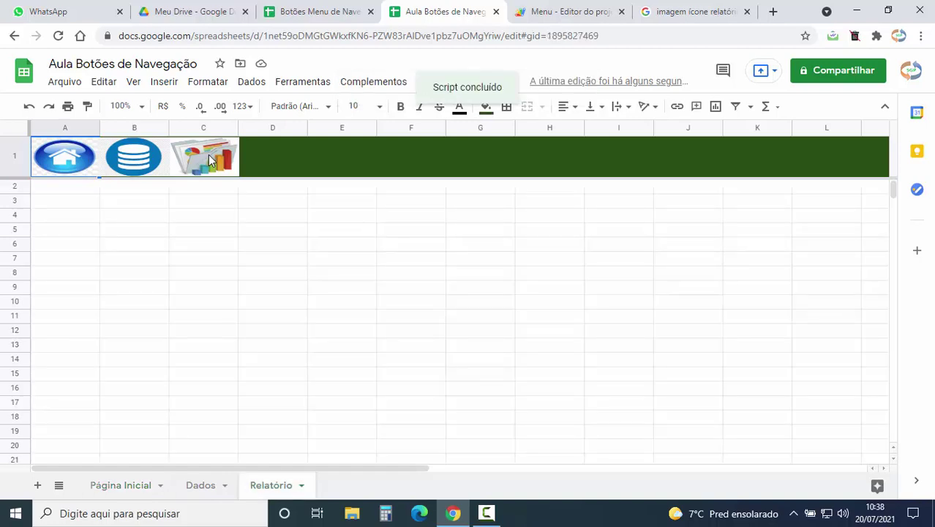
{"action": "left_click", "coordinate": [138, 158]}
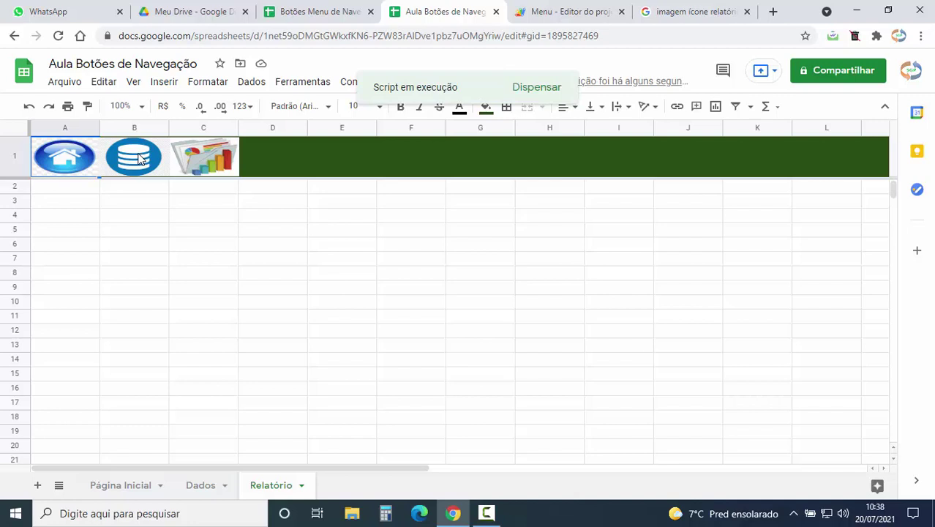
{"action": "left_click", "coordinate": [73, 161]}
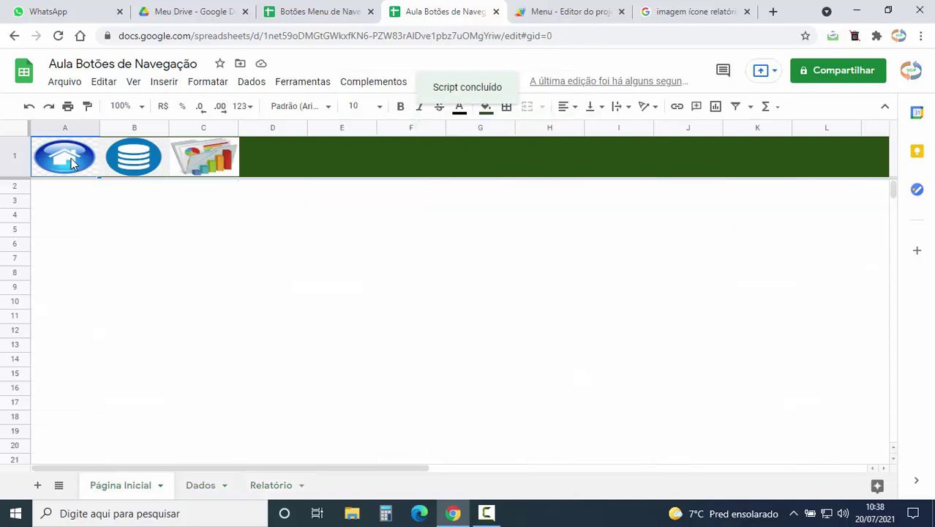
{"action": "left_click", "coordinate": [131, 159]}
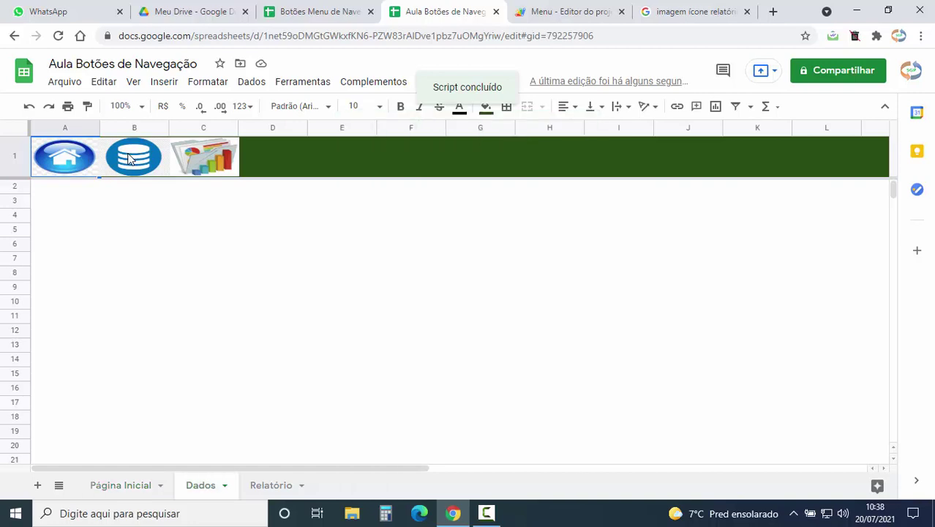
{"action": "left_click", "coordinate": [216, 158]}
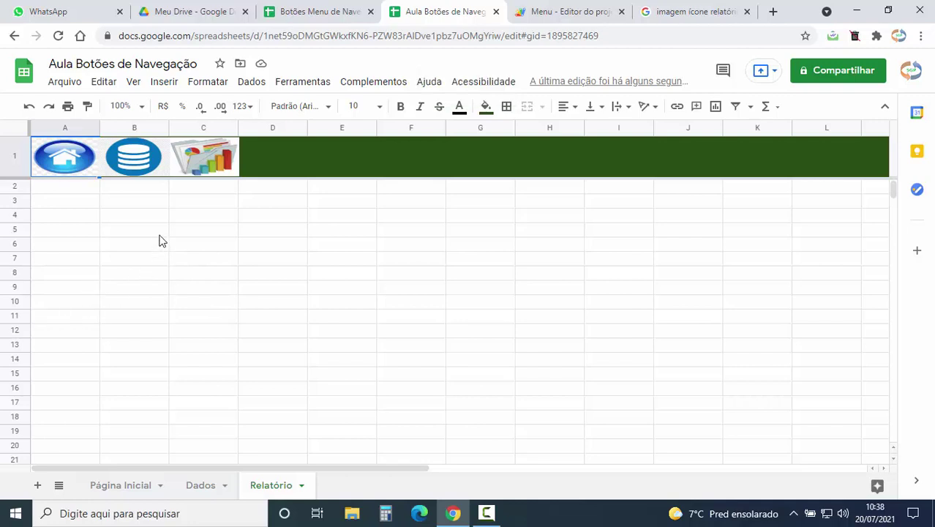
- Hide gridlines on Relatório, toggle the formula bar on and off, then go home via the home image
{"action": "left_click", "coordinate": [133, 83]}
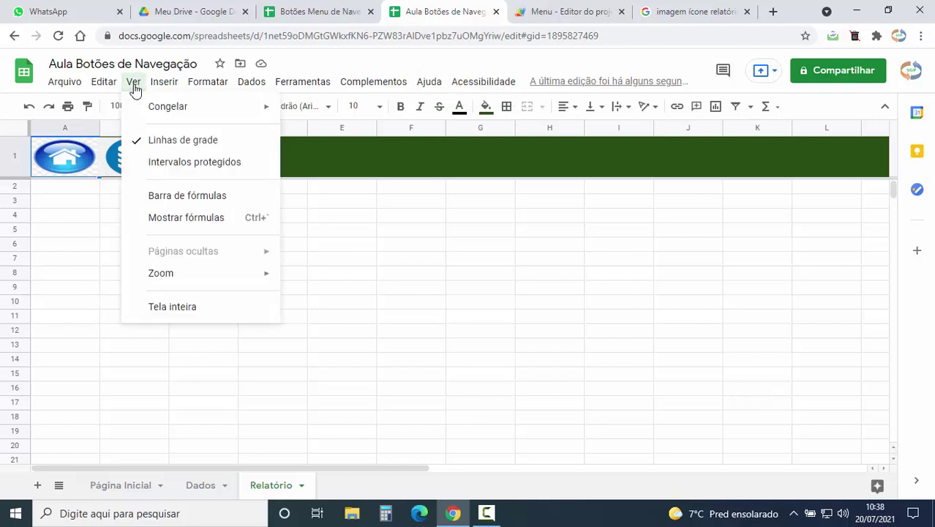
{"action": "left_click", "coordinate": [144, 145]}
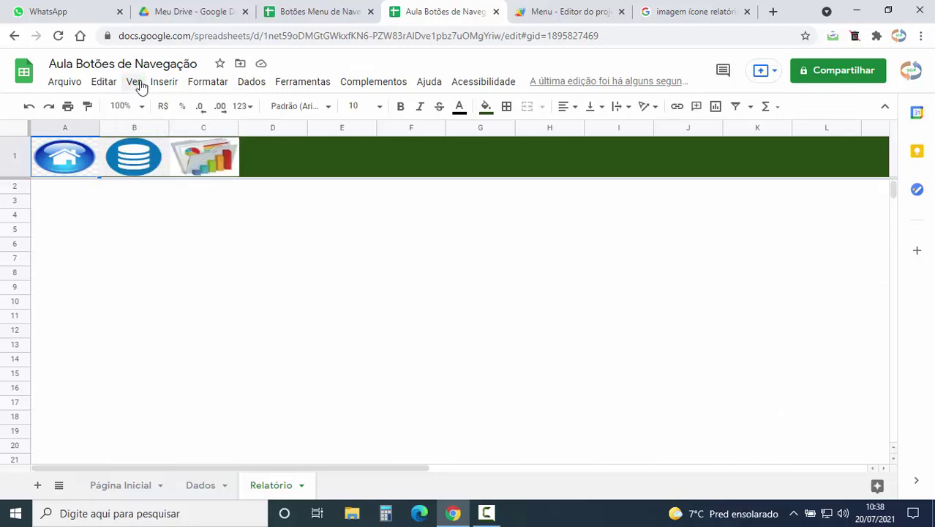
{"action": "left_click", "coordinate": [139, 83]}
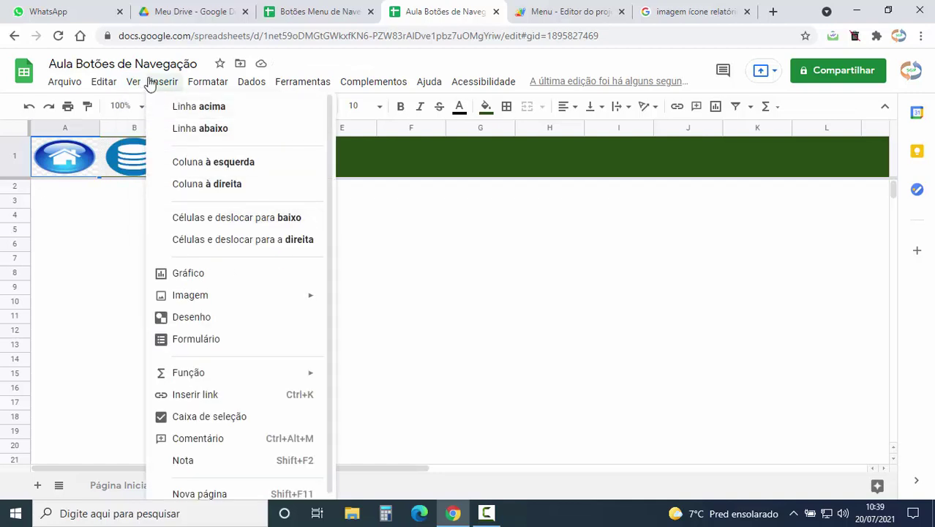
{"action": "mouse_move", "coordinate": [133, 81]}
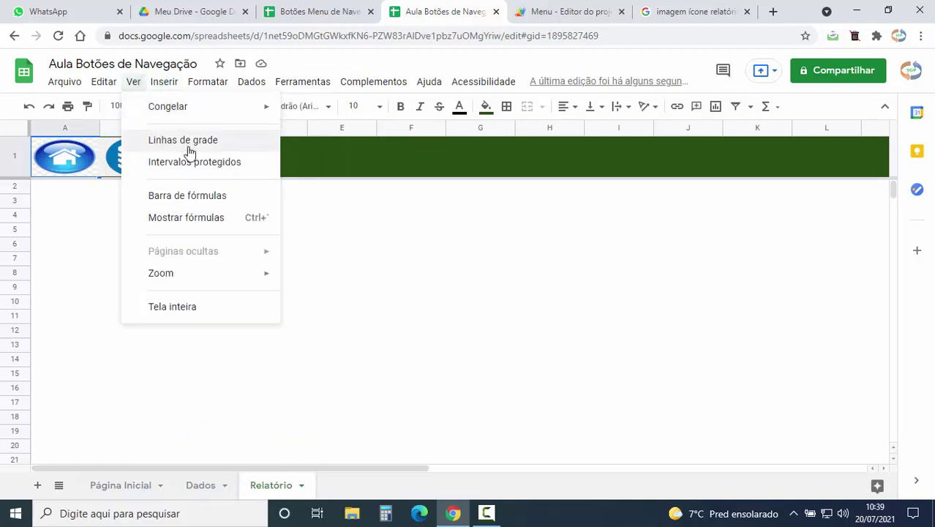
{"action": "left_click", "coordinate": [189, 196]}
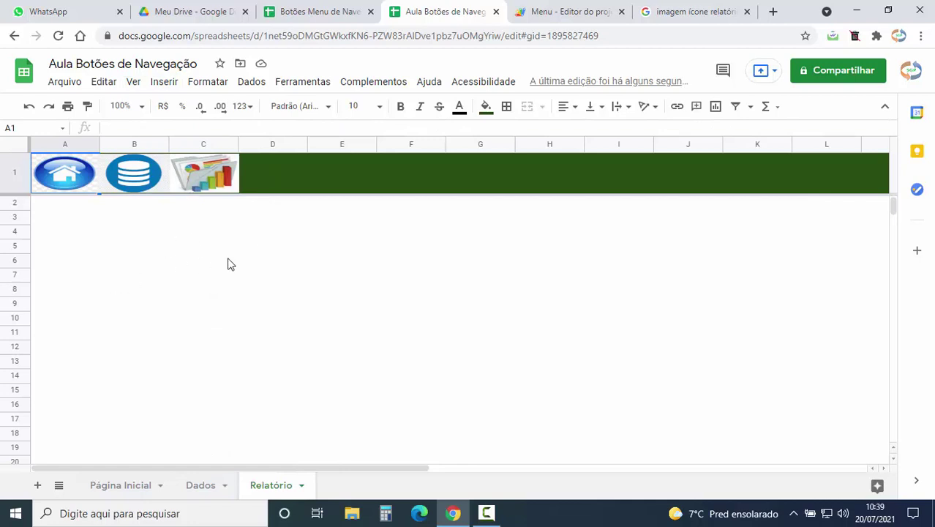
{"action": "left_click", "coordinate": [133, 83]}
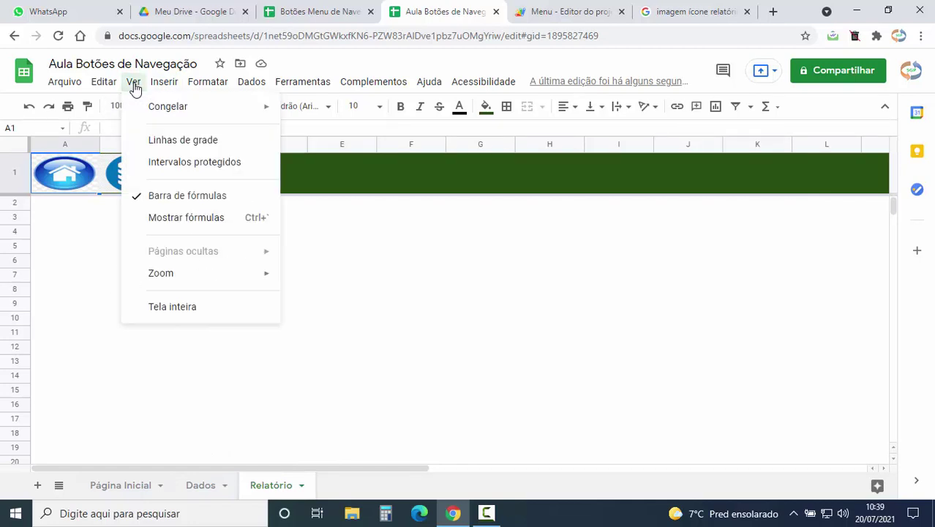
{"action": "left_click", "coordinate": [138, 197]}
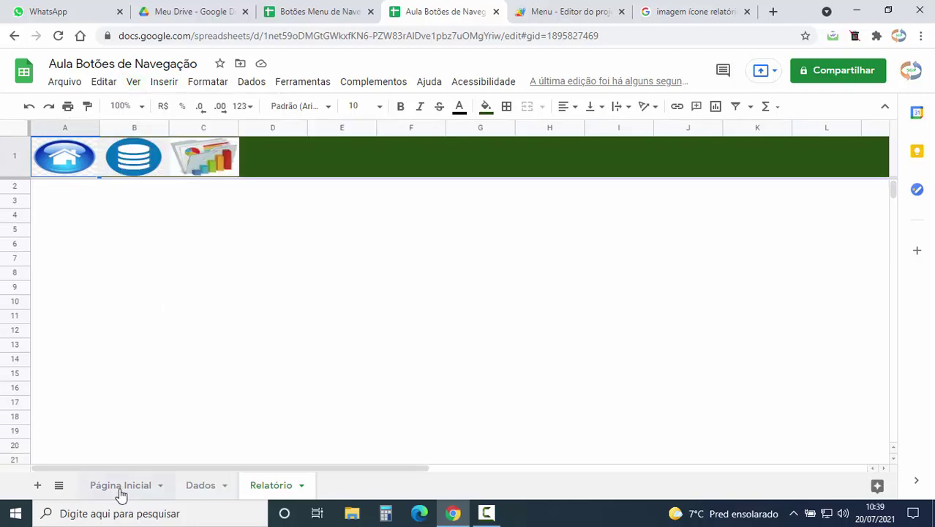
{"action": "left_click", "coordinate": [77, 176]}
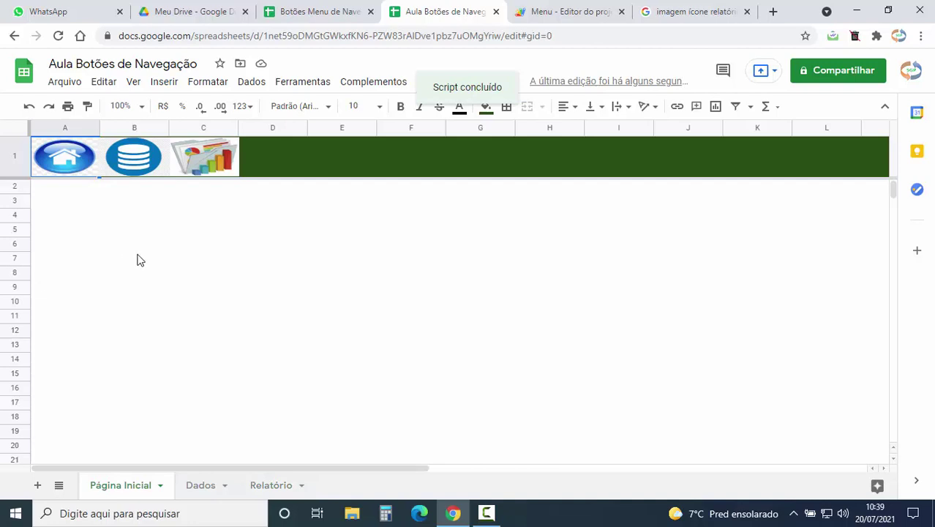
{"action": "left_click", "coordinate": [885, 110]}
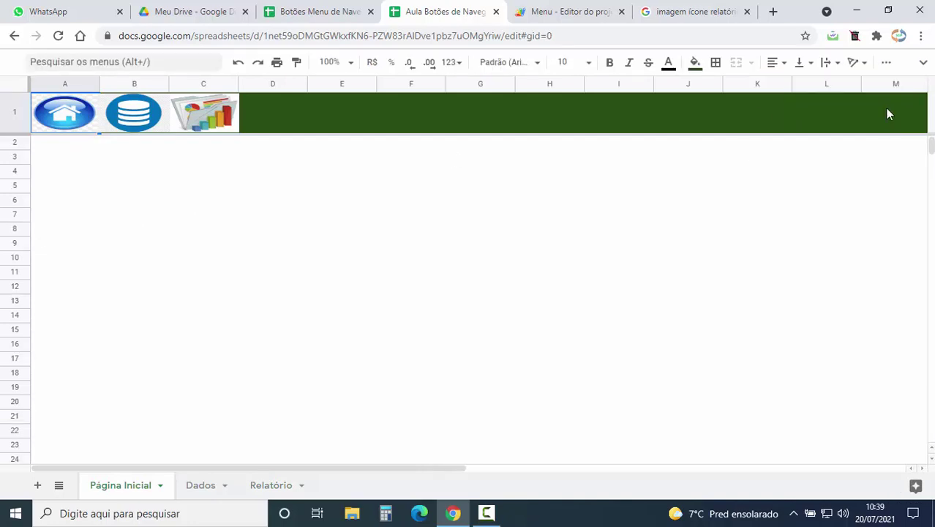
{"action": "left_click", "coordinate": [923, 65]}
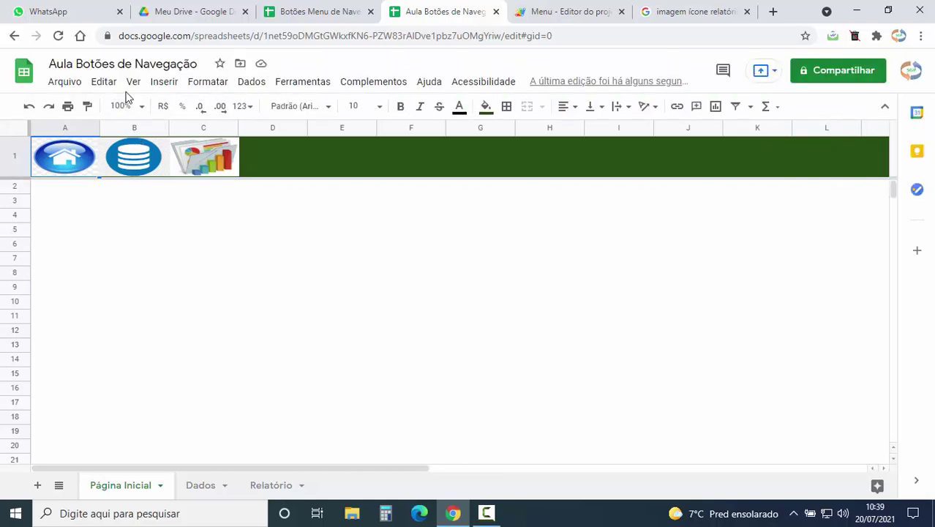
{"action": "left_click", "coordinate": [134, 83]}
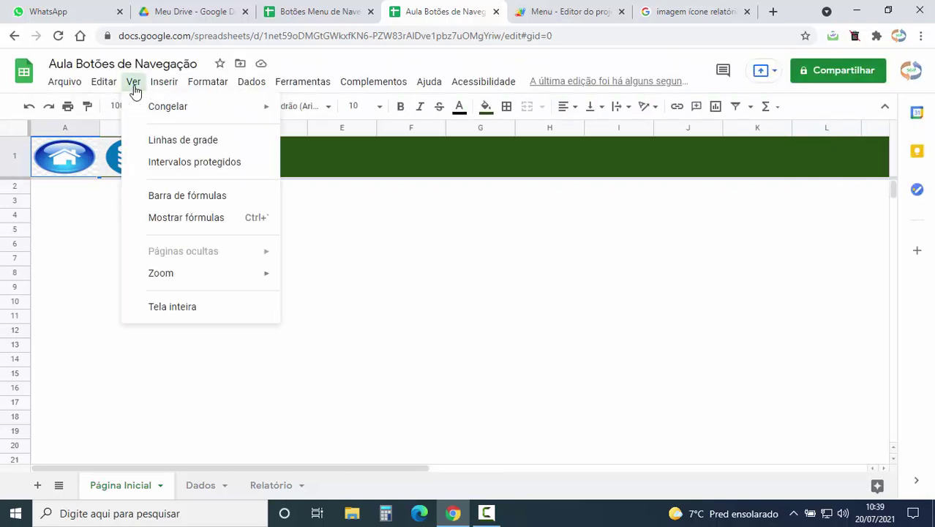
{"action": "left_click", "coordinate": [167, 310]}
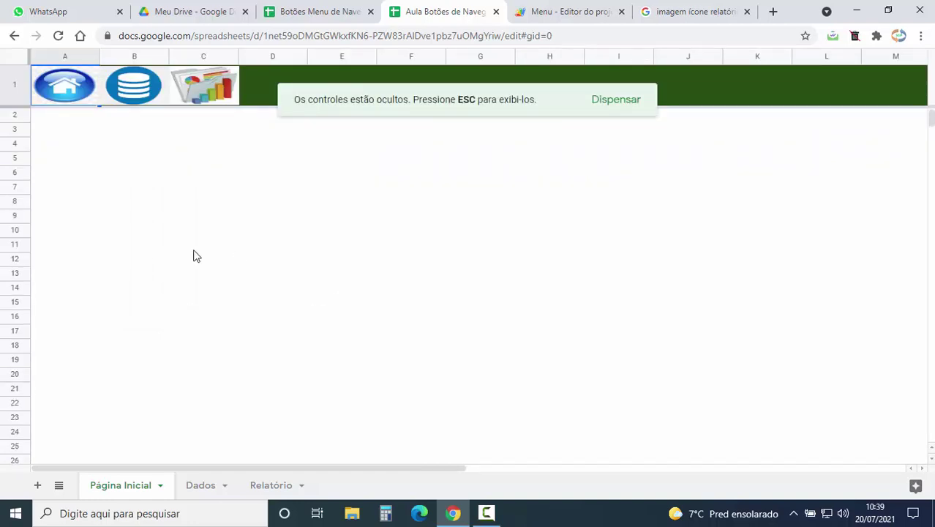
{"action": "left_click", "coordinate": [60, 92]}
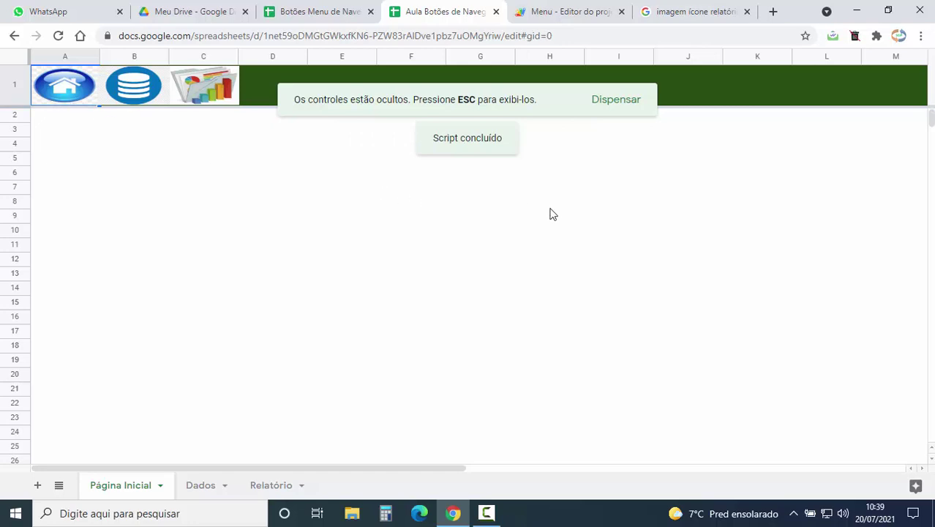
{"action": "left_click", "coordinate": [620, 103]}
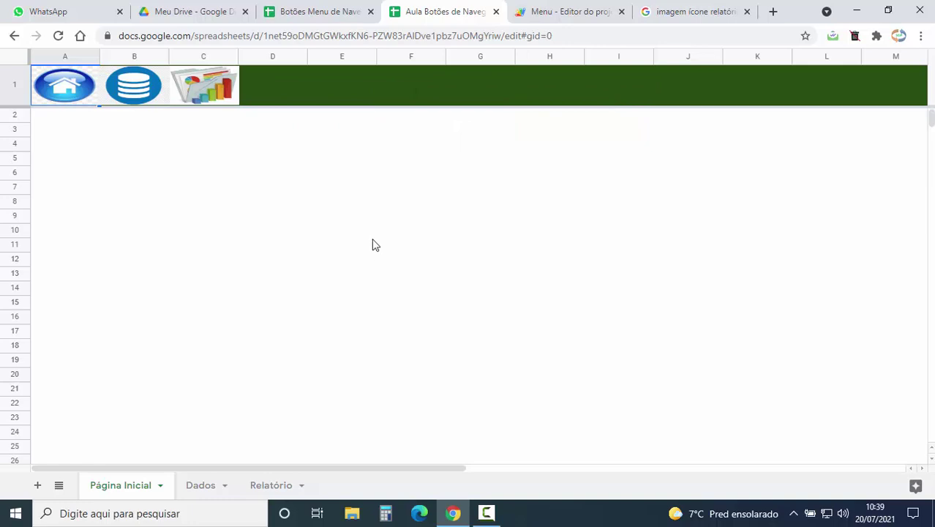
{"action": "left_click", "coordinate": [203, 200]}
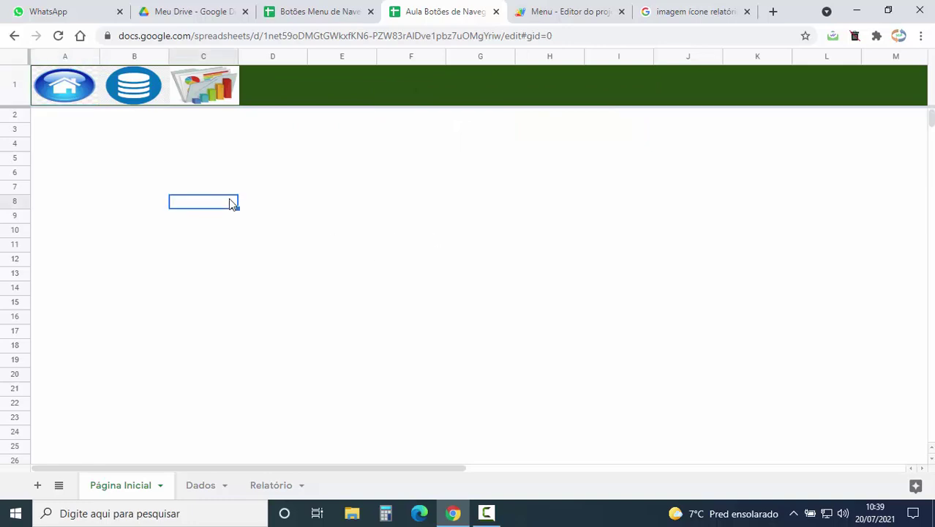
{"action": "key", "text": "Escape"}
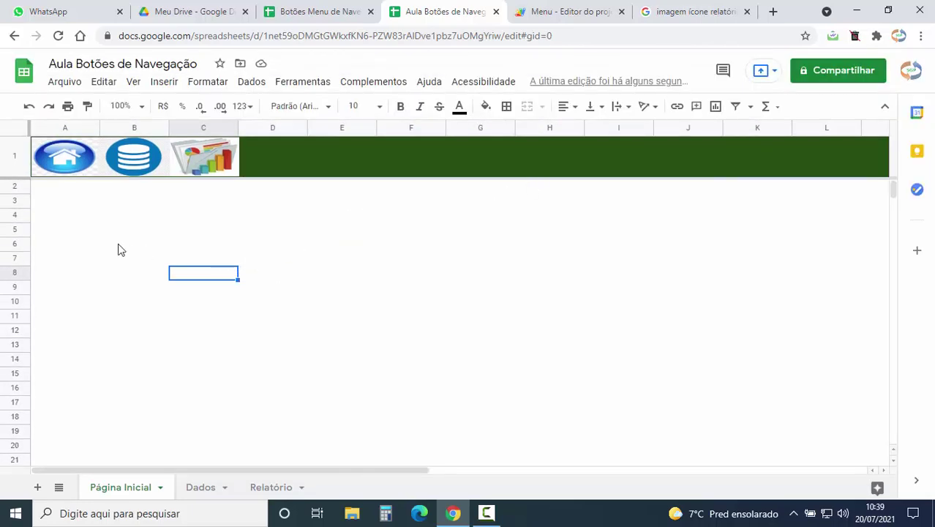
- Open Relatório via the chart image and scroll through it
{"action": "left_click", "coordinate": [64, 232]}
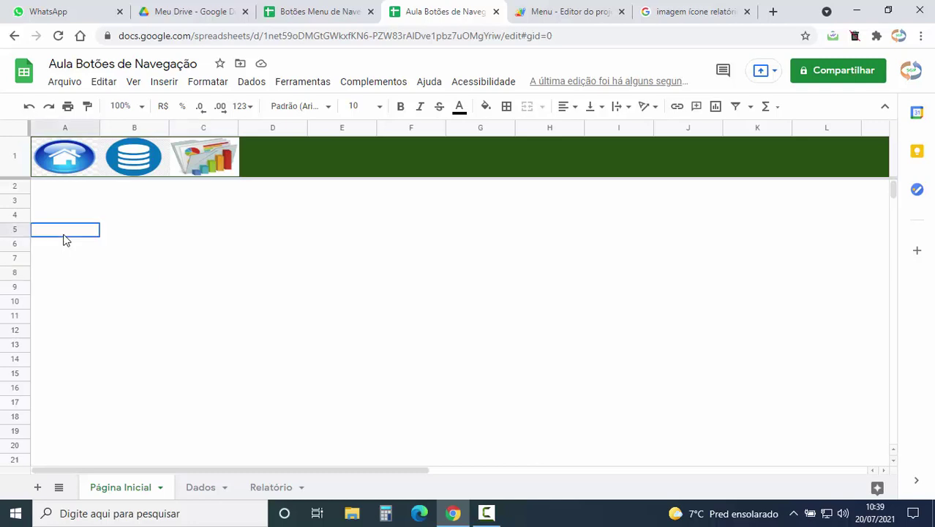
{"action": "left_click", "coordinate": [205, 158]}
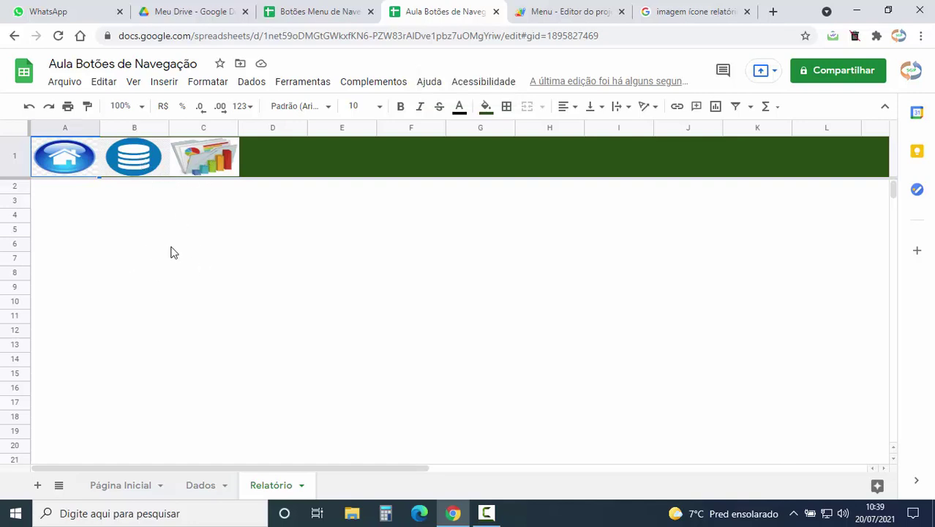
{"action": "left_click", "coordinate": [78, 192]}
{"action": "scroll", "coordinate": [99, 251], "scroll_direction": "down", "scroll_amount": 4}
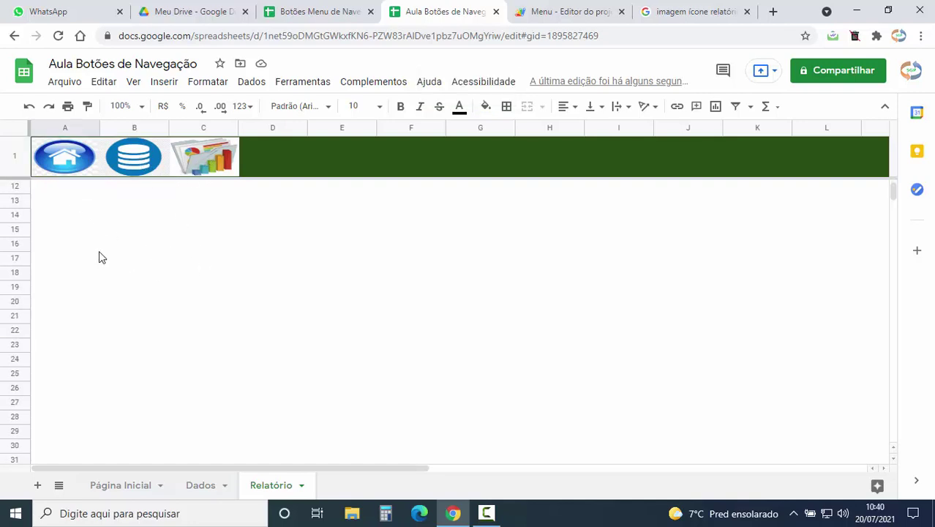
{"action": "scroll", "coordinate": [103, 252], "scroll_direction": "up", "scroll_amount": 5}
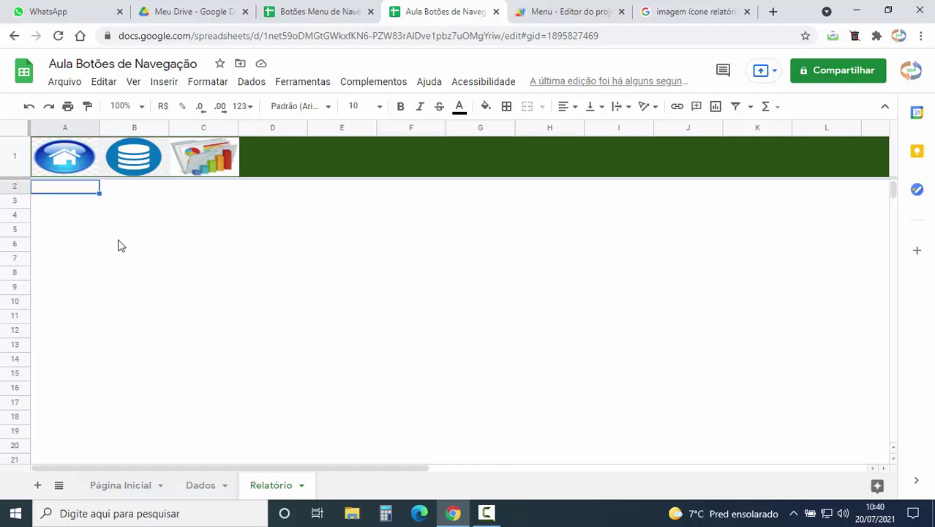
- Switch to the Dados sheet and scroll through it
{"action": "left_click", "coordinate": [204, 485]}
{"action": "left_click", "coordinate": [87, 202]}
{"action": "scroll", "coordinate": [100, 218], "scroll_direction": "down", "scroll_amount": 3}
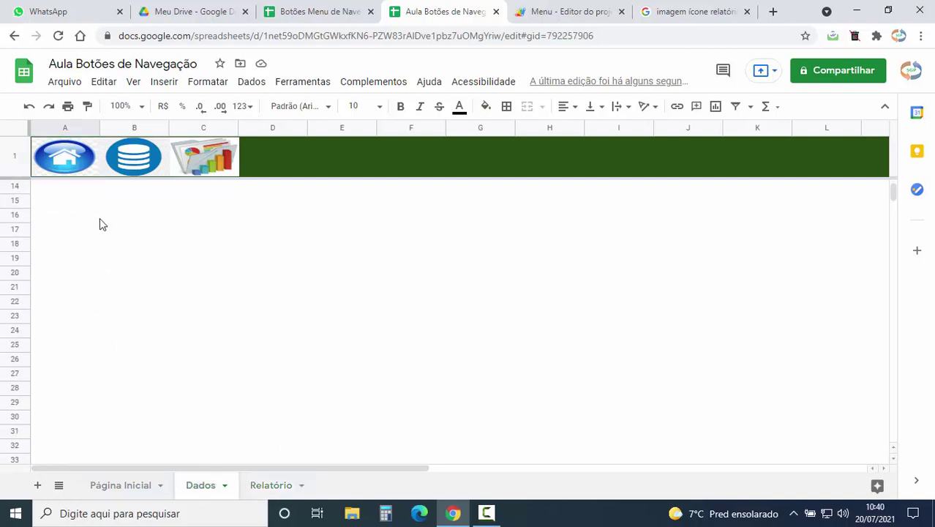
{"action": "scroll", "coordinate": [103, 229], "scroll_direction": "up", "scroll_amount": 3}
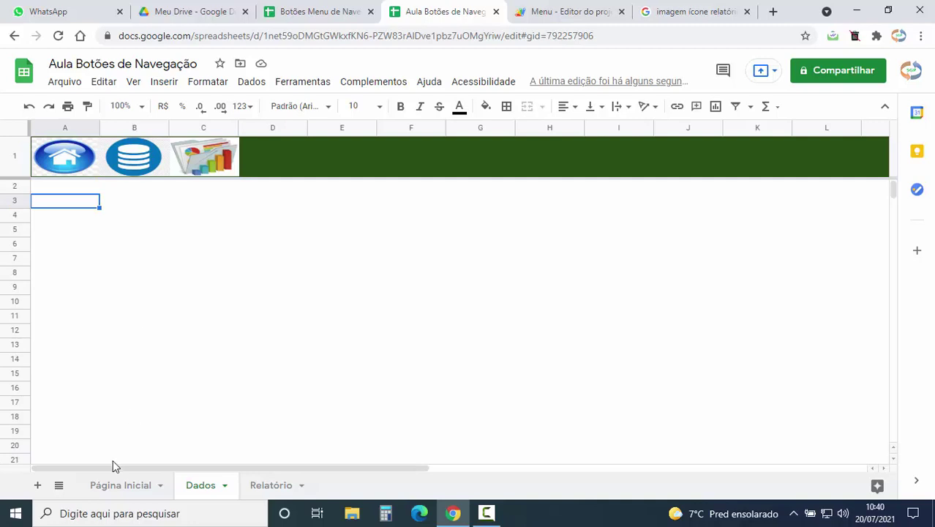
- From Página Inicial, open Relatório via the chart image and show the formula bar again
{"action": "left_click", "coordinate": [119, 485]}
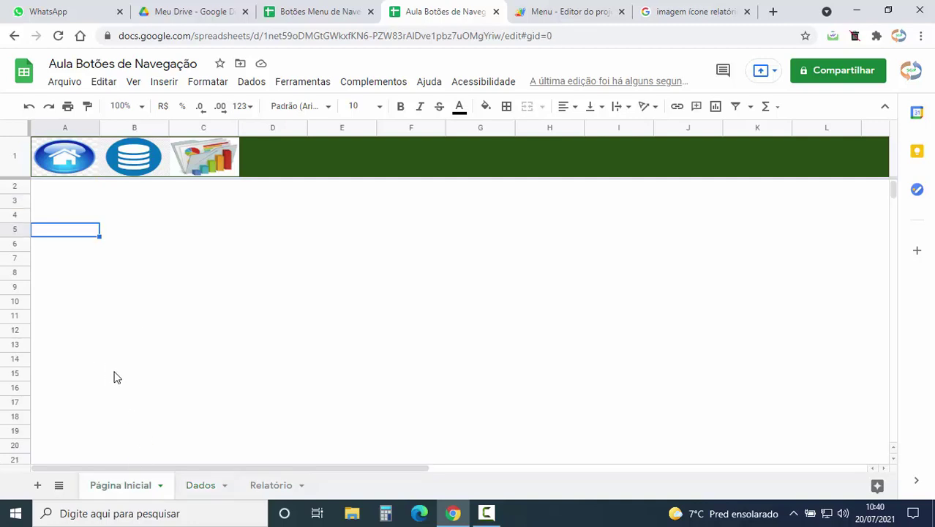
{"action": "left_click", "coordinate": [78, 203]}
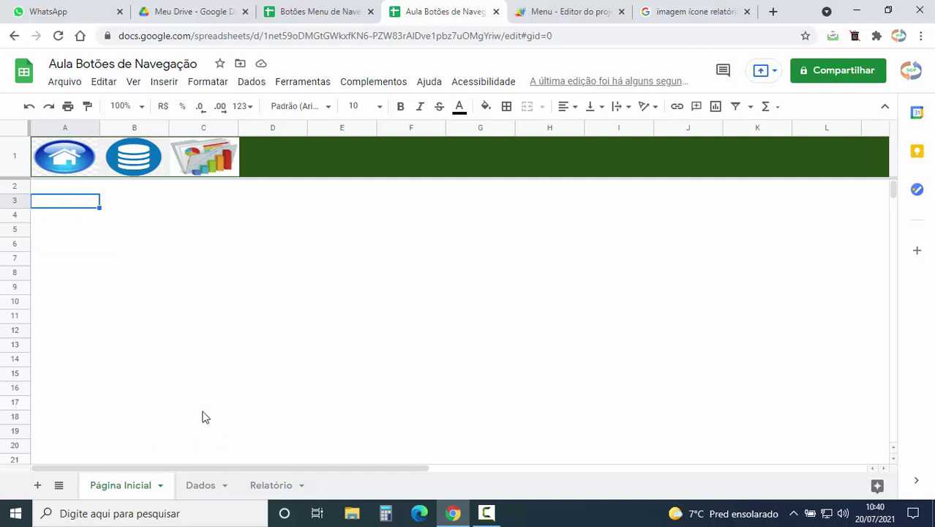
{"action": "left_click", "coordinate": [206, 156]}
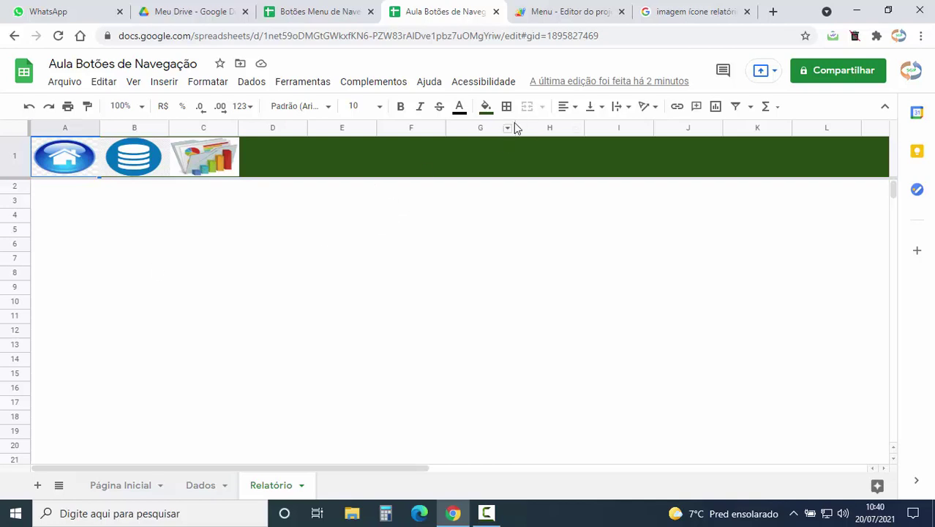
{"action": "left_click", "coordinate": [133, 83]}
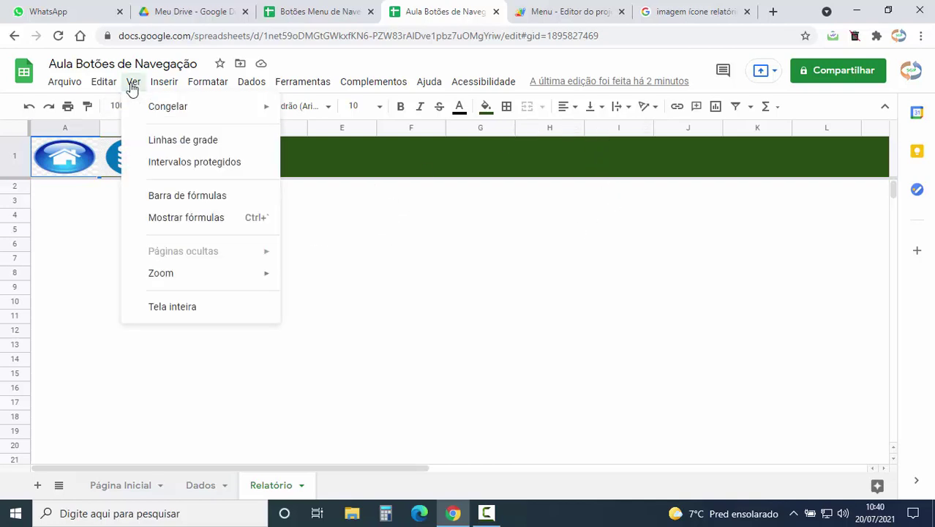
{"action": "left_click", "coordinate": [194, 196]}
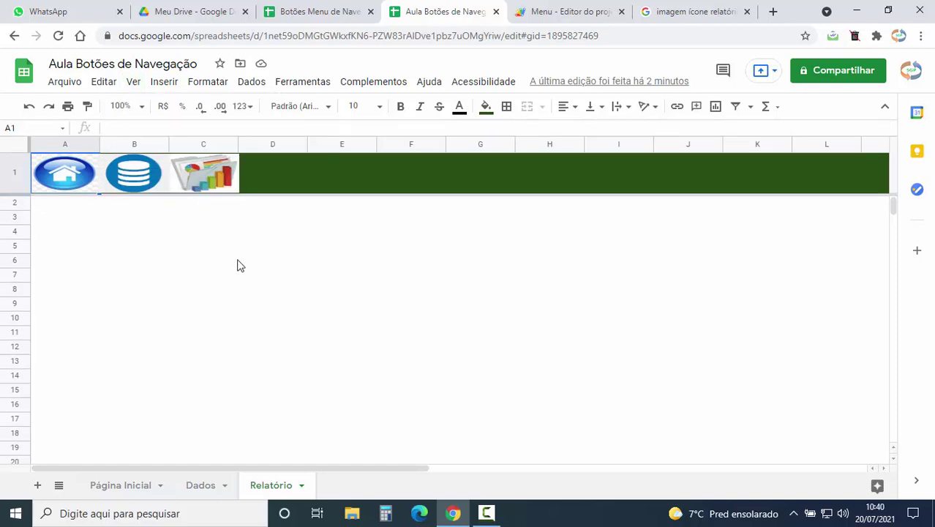